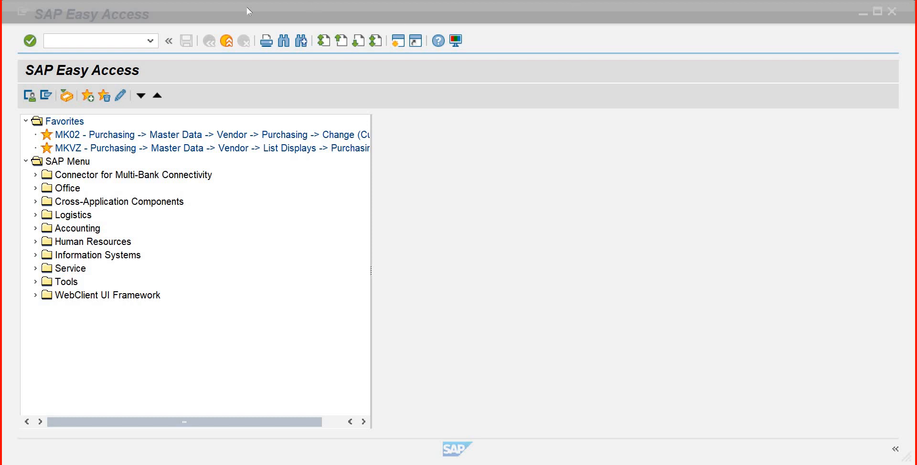
# Step: Widen the menu tree pane and expand Accounting > Financial Accounting > General Ledger > Document Entry in the SAP Menu
pyautogui.click(266, 21)
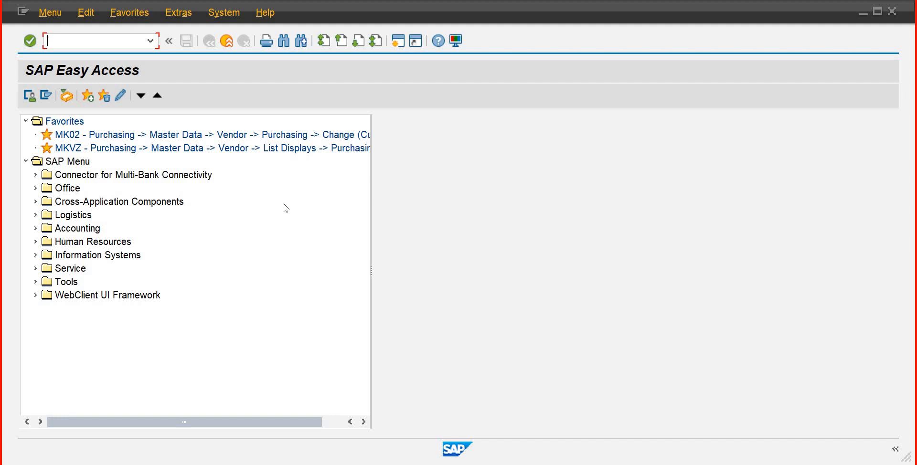
pyautogui.moveTo(372, 215); pyautogui.dragTo(422, 247)
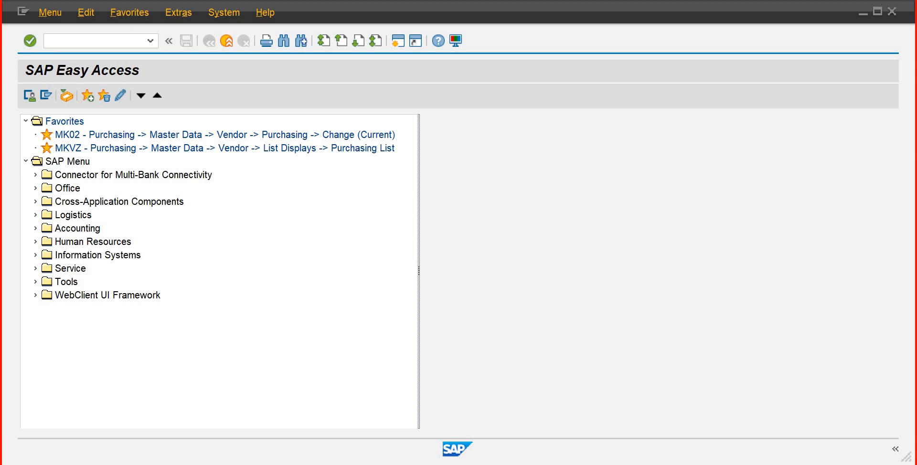
pyautogui.click(35, 229)
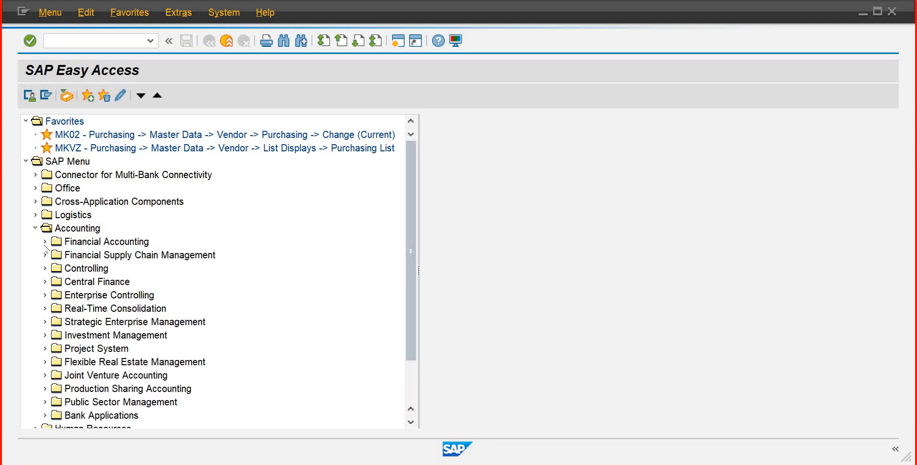
pyautogui.click(45, 241)
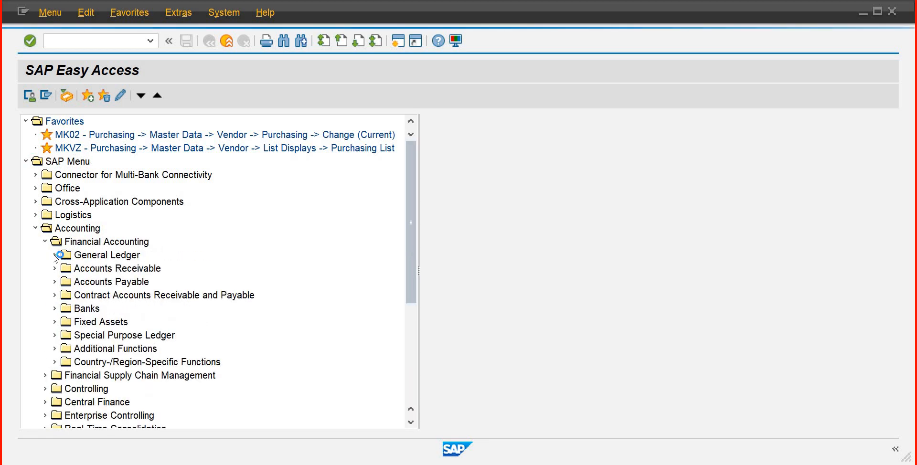
pyautogui.click(55, 255)
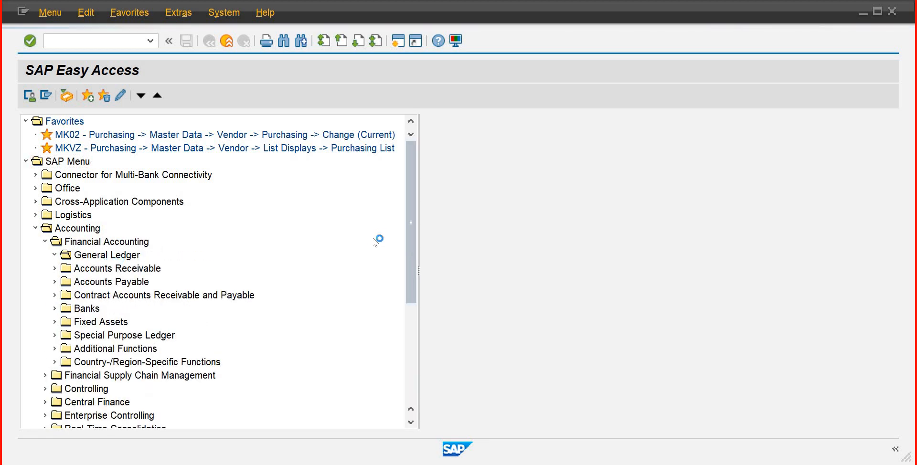
pyautogui.moveTo(410, 233); pyautogui.dragTo(410, 250)
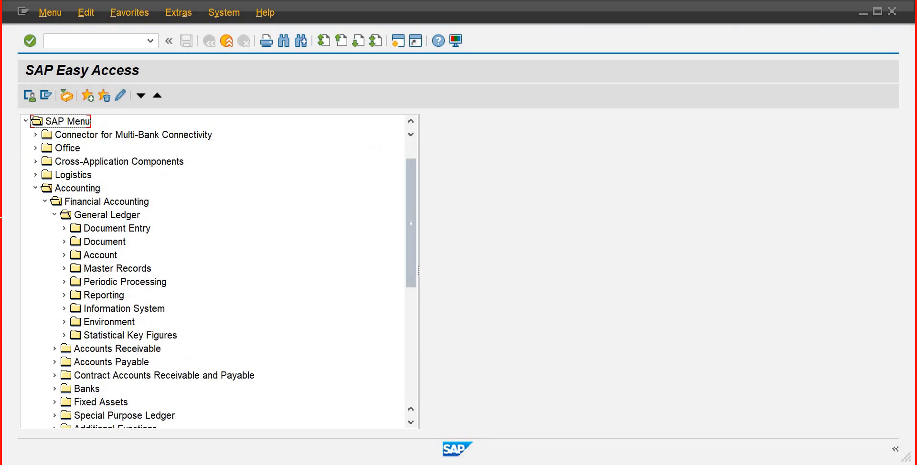
pyautogui.click(63, 228)
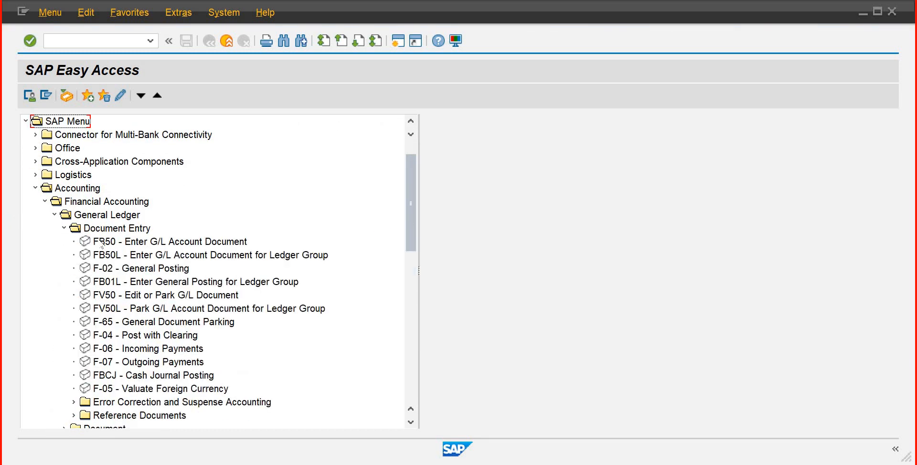
# Step: Look through the General Ledger document entry transactions from FB50 to F-07 Outgoing Payments
pyautogui.click(101, 243)
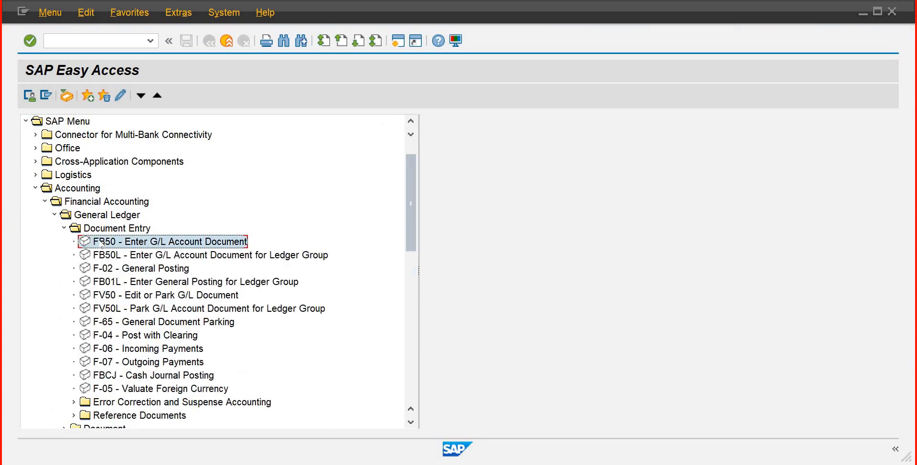
pyautogui.click(118, 260)
pyautogui.click(118, 271)
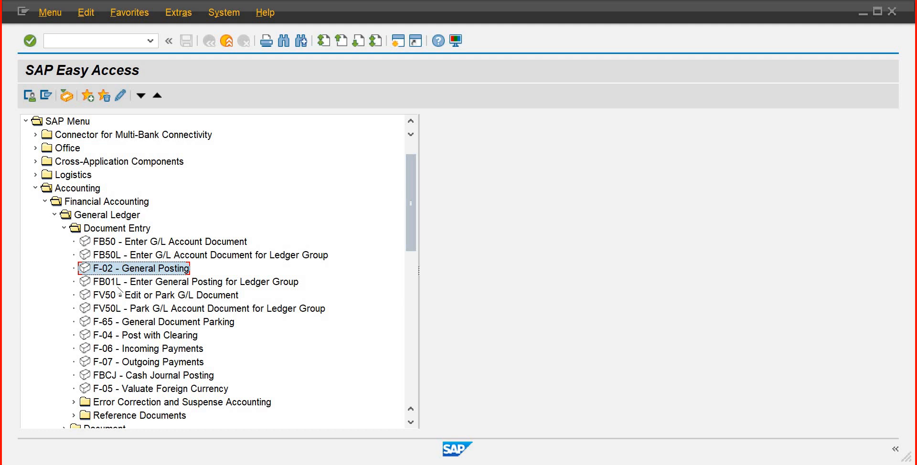
pyautogui.click(121, 285)
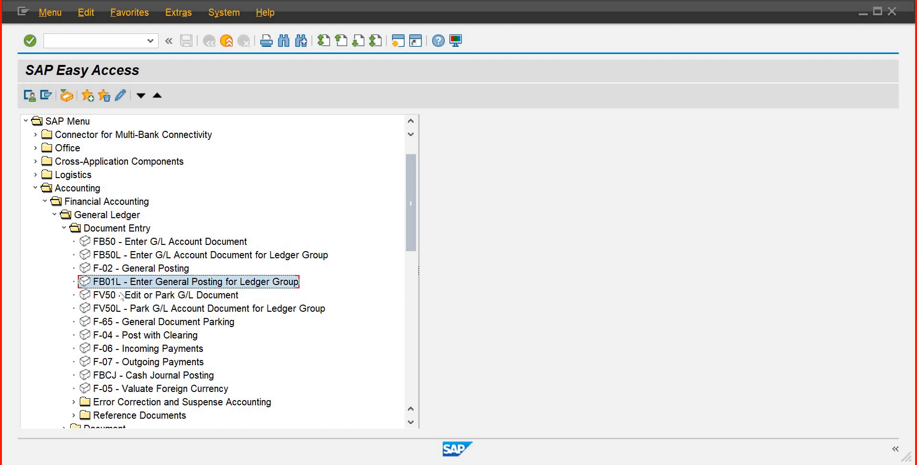
pyautogui.click(122, 296)
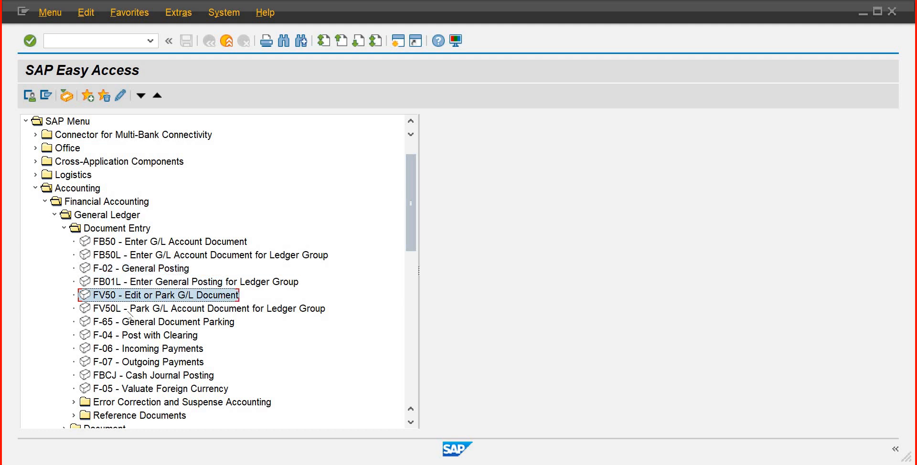
pyautogui.click(129, 311)
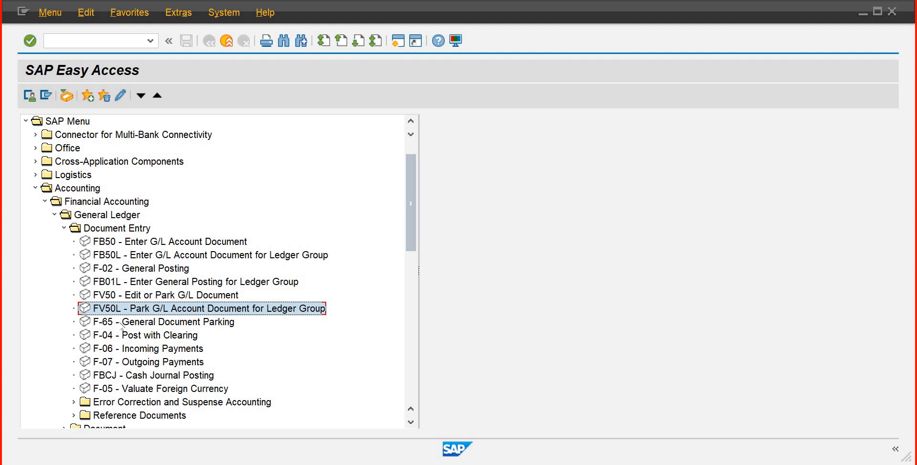
pyautogui.click(122, 326)
pyautogui.click(121, 339)
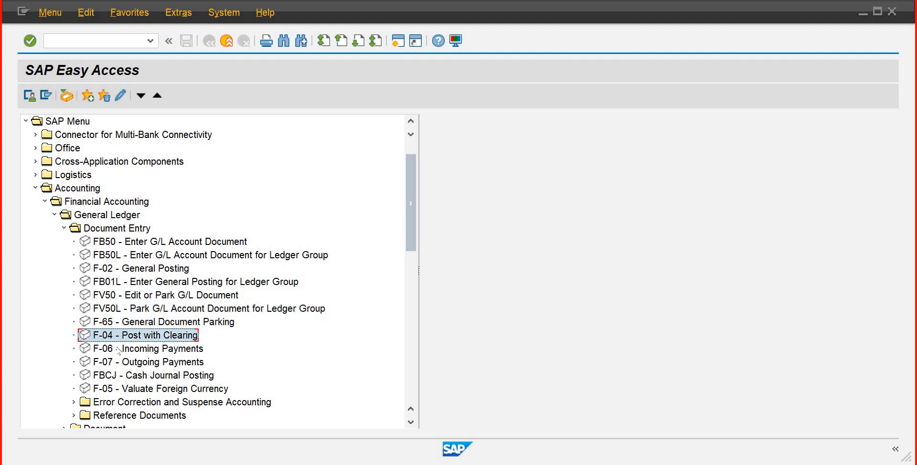
pyautogui.click(118, 351)
pyautogui.click(119, 365)
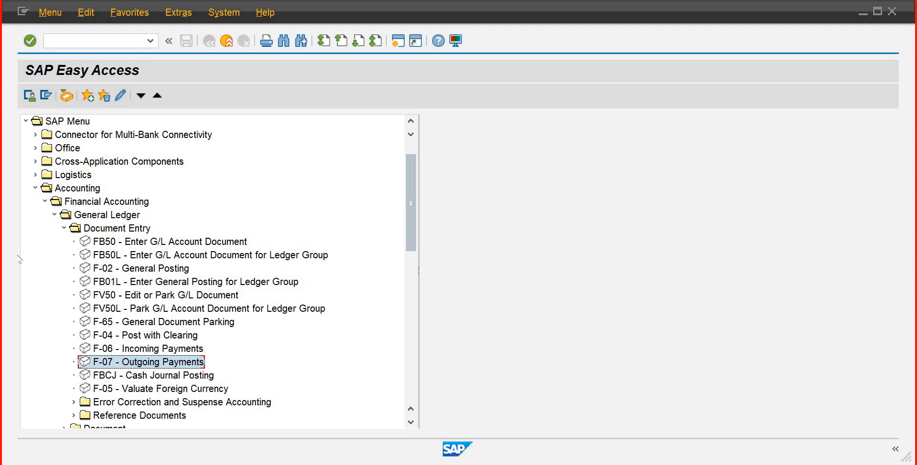
pyautogui.click(31, 41)
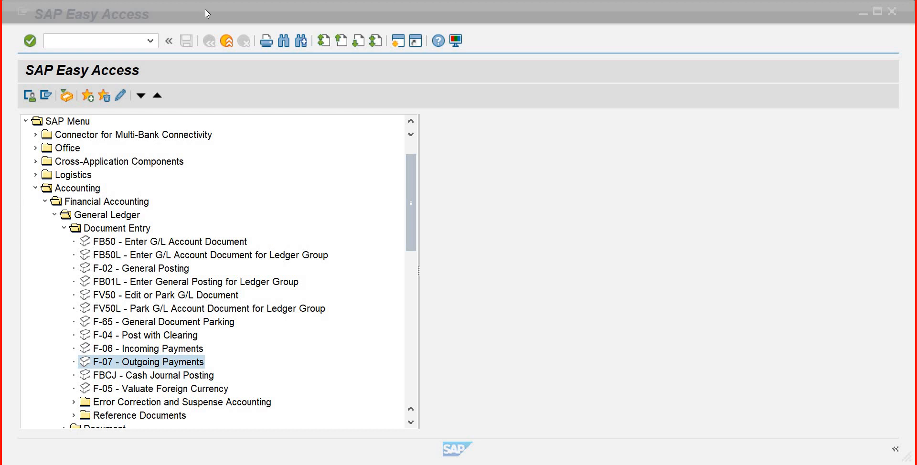
pyautogui.click(553, 353)
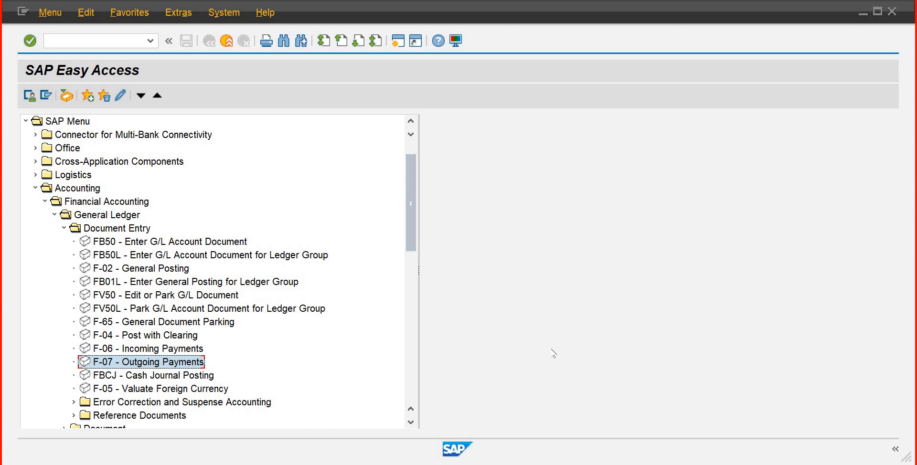
# Step: Open the FBCJ Cash Journal Posting transaction and dismiss its company code and cash journal dialog without entering anything
pyautogui.click(101, 245)
pyautogui.click(111, 364)
pyautogui.click(123, 379)
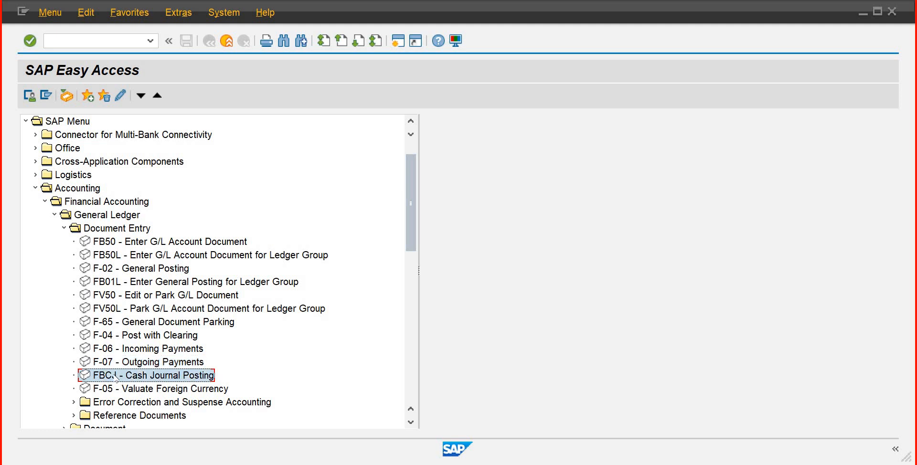
pyautogui.doubleClick(115, 379)
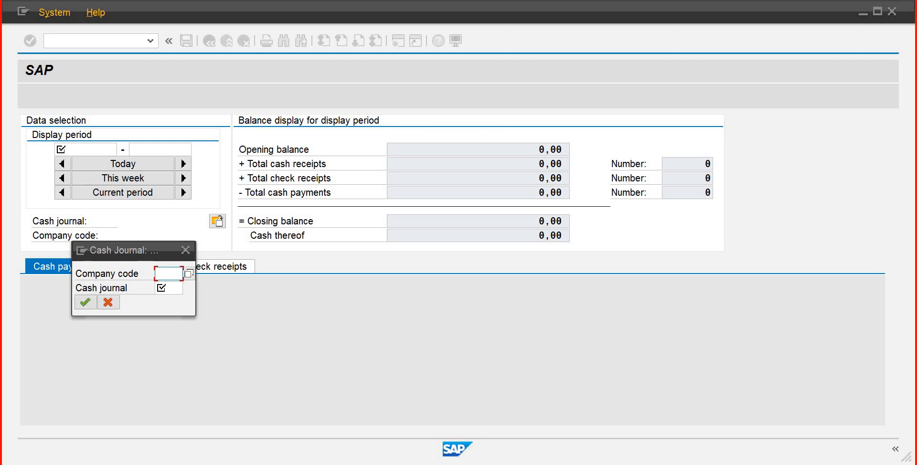
pyautogui.click(186, 250)
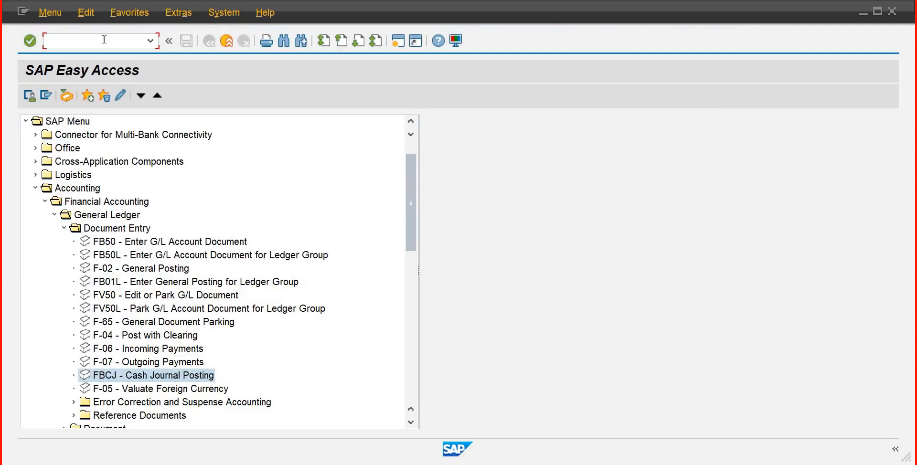
# Step: Run transaction spro to open the Implementation Guide and expand Financial Accounting > Bank Accounting > Business Transactions > Cash Journal
pyautogui.write('spro')
pyautogui.press('Return')
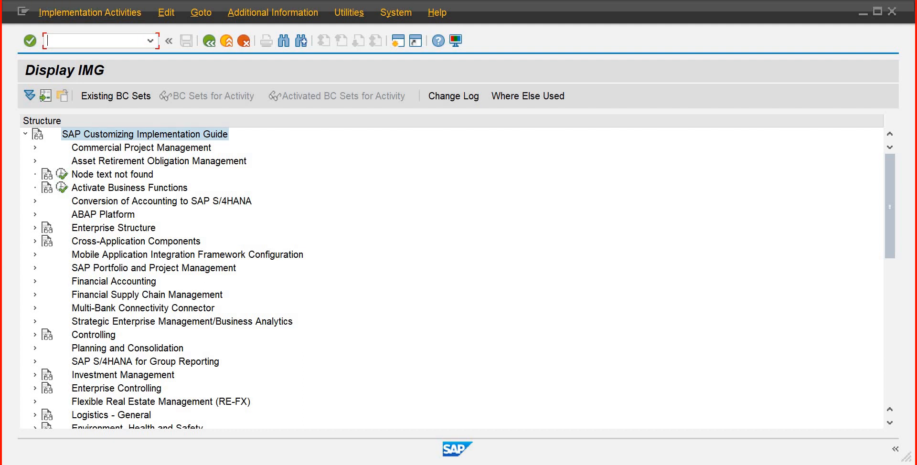
pyautogui.click(35, 282)
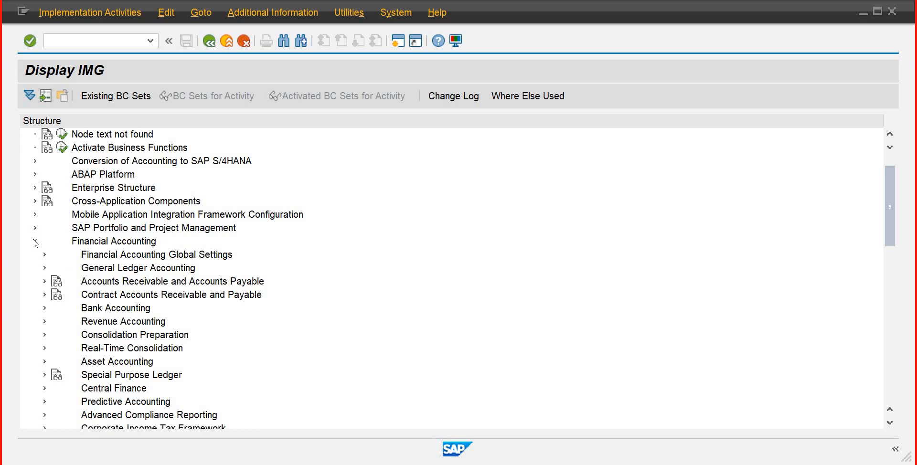
pyautogui.click(44, 308)
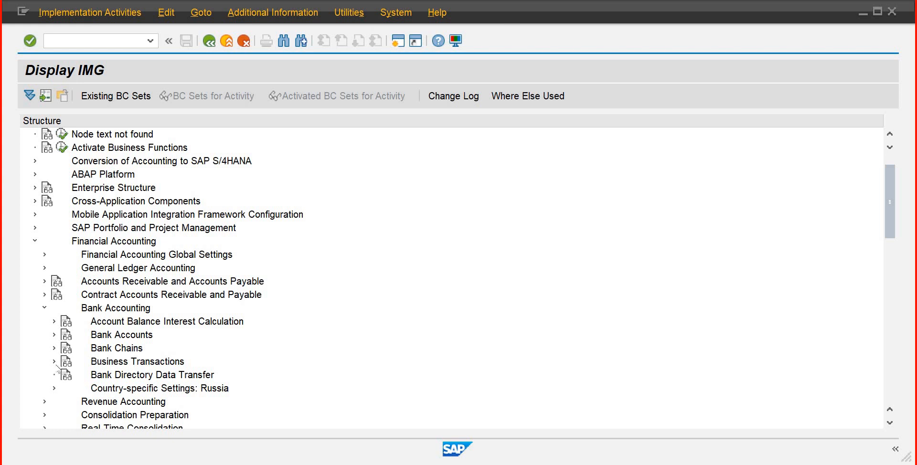
pyautogui.click(54, 362)
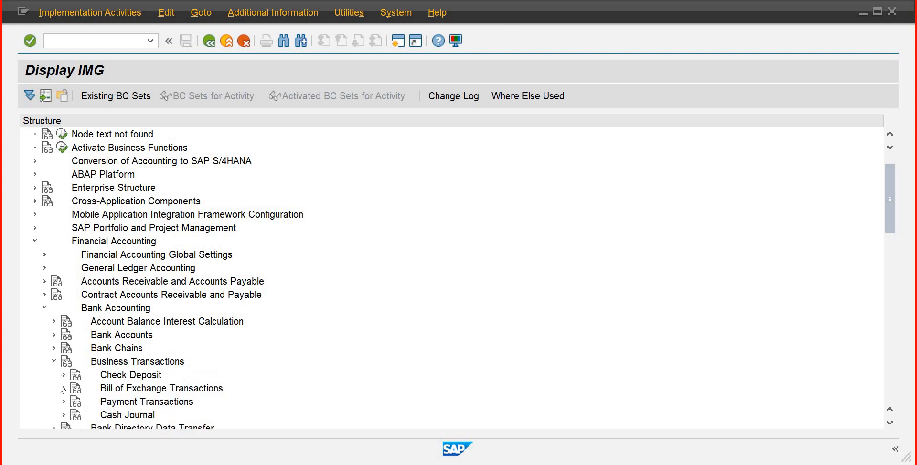
pyautogui.click(63, 415)
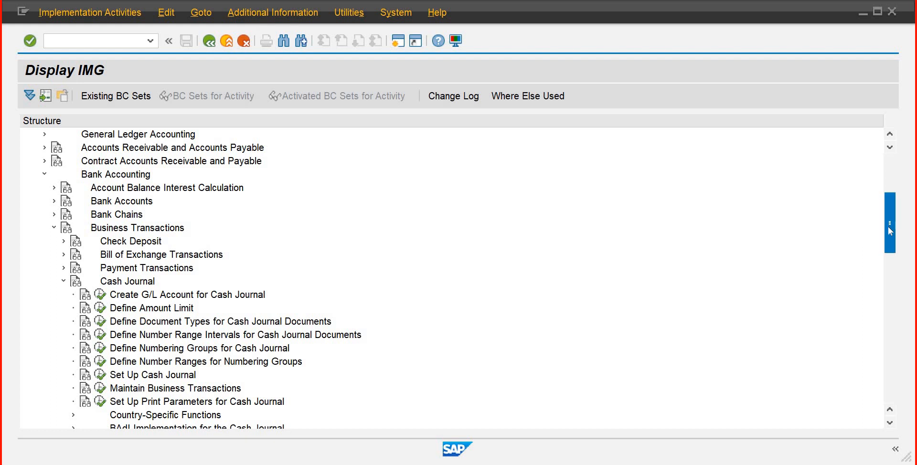
pyautogui.scroll(-1, 889, 227)
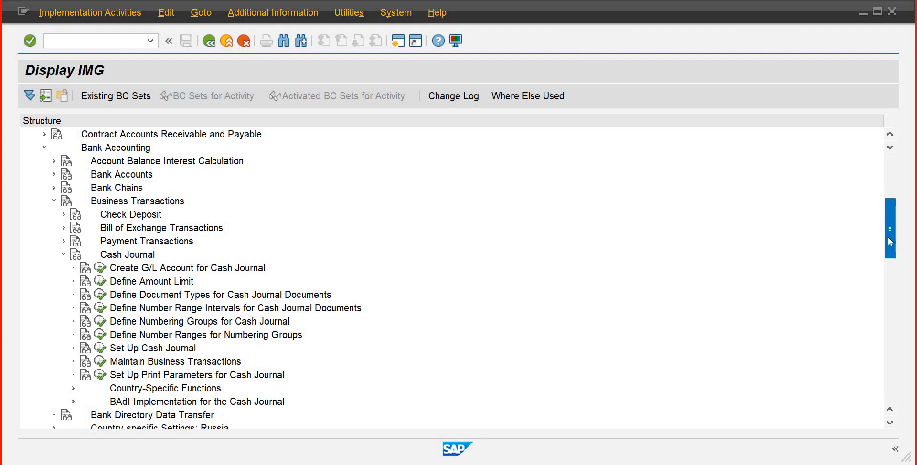
pyautogui.moveTo(887, 237); pyautogui.dragTo(888, 252)
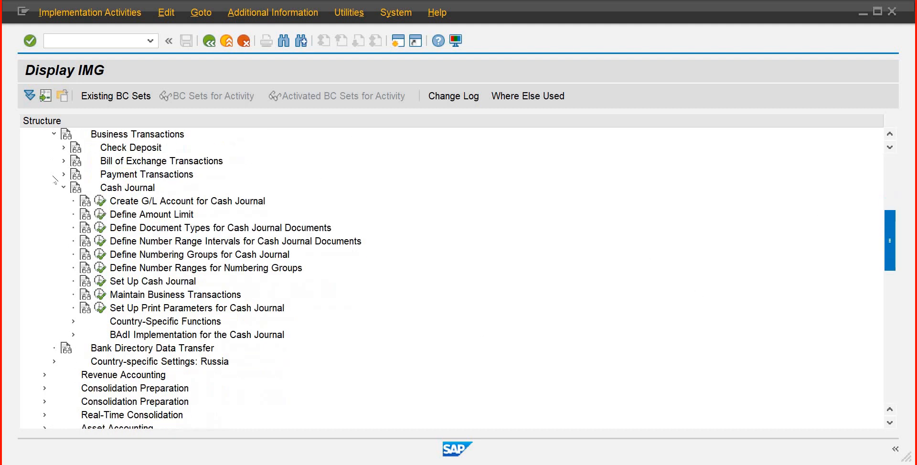
# Step: Open the Create G/L Account for Cash Journal activity and set the company code to IB01
pyautogui.click(188, 204)
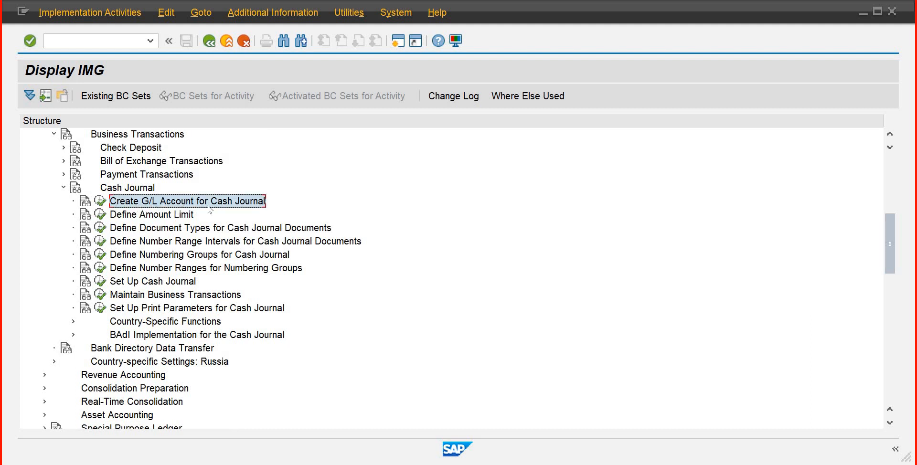
pyautogui.click(99, 201)
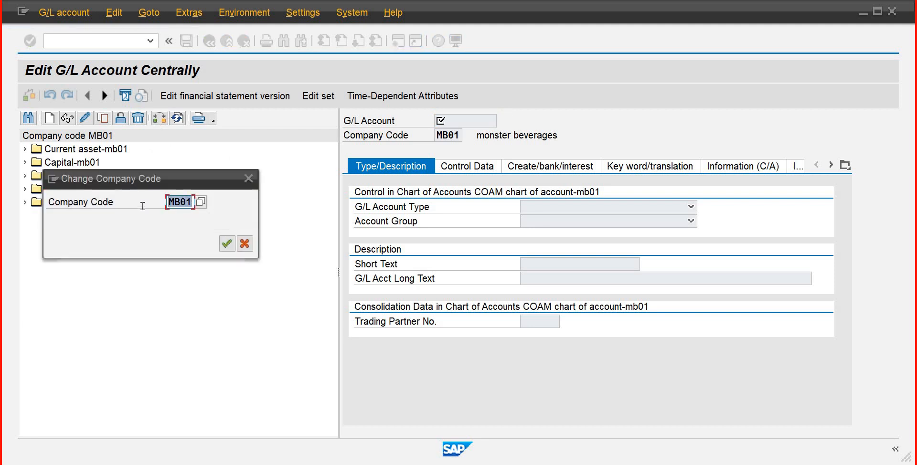
pyautogui.write('ib01')
pyautogui.press('Return')
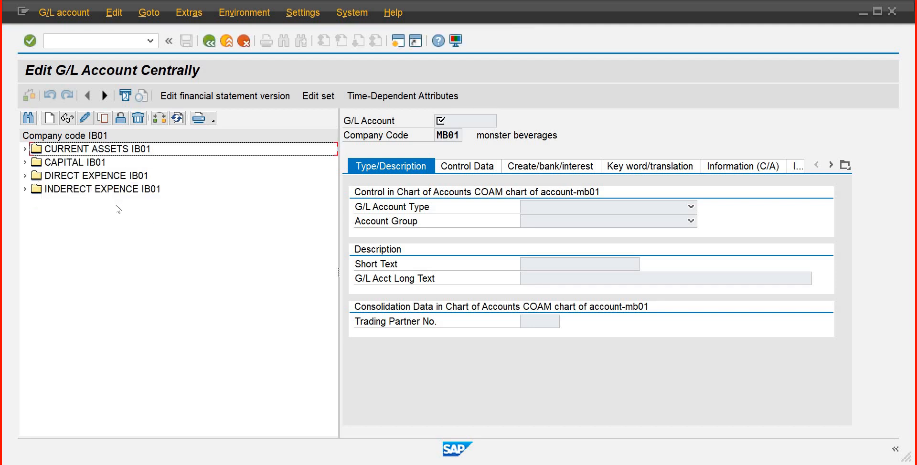
# Step: Expand the account groups and copy the Bank account 100 to new G/L account 101 in company code IB01
pyautogui.click(26, 190)
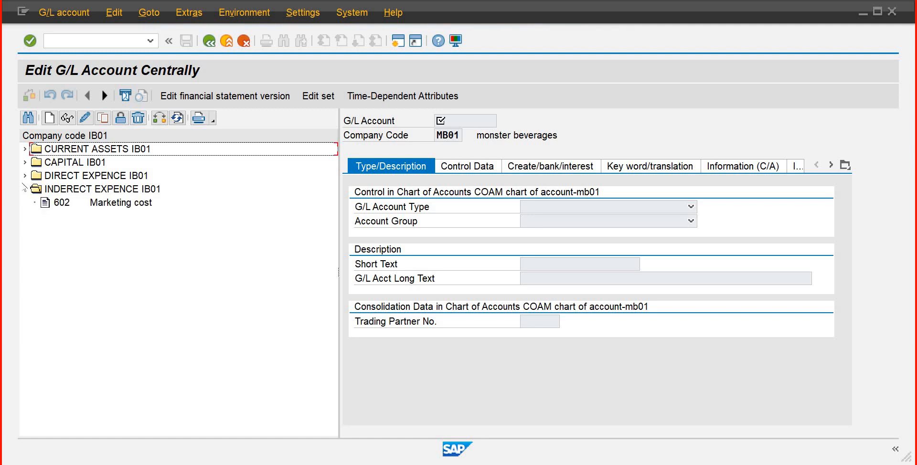
pyautogui.click(24, 176)
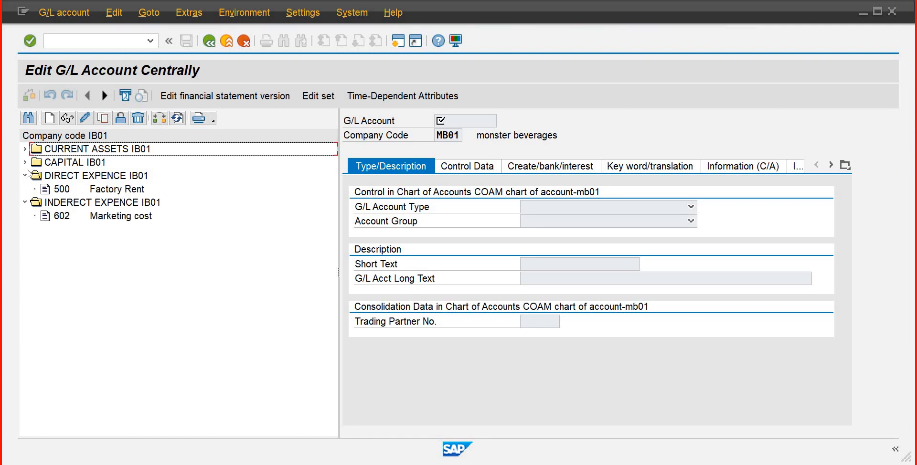
pyautogui.click(26, 162)
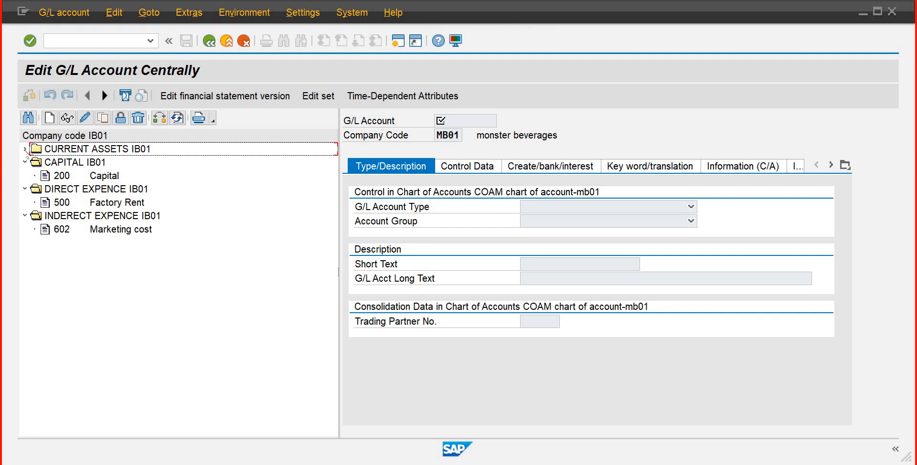
pyautogui.click(24, 150)
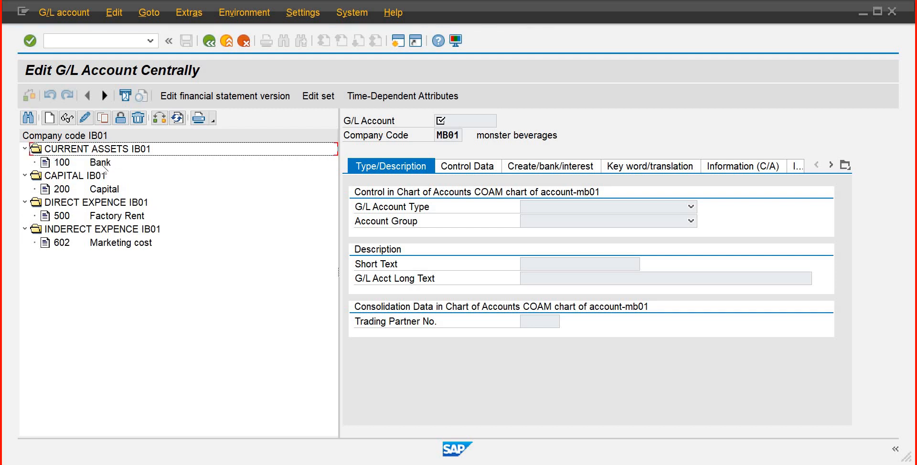
pyautogui.click(104, 166)
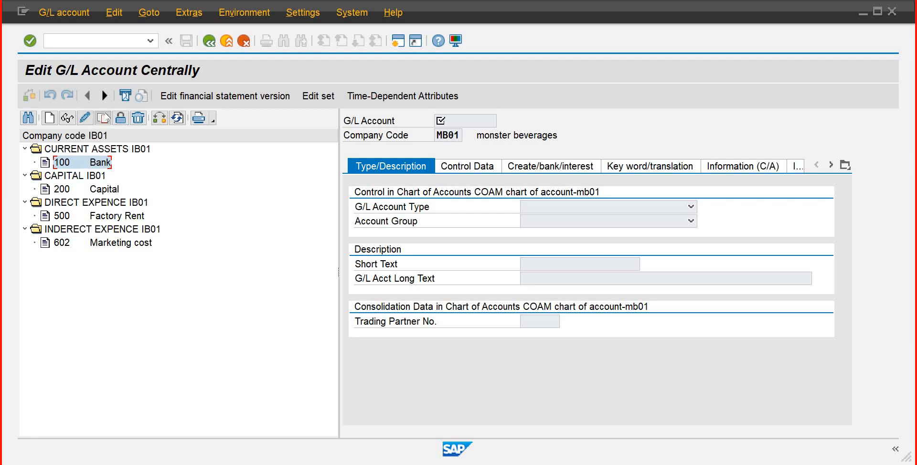
pyautogui.click(103, 118)
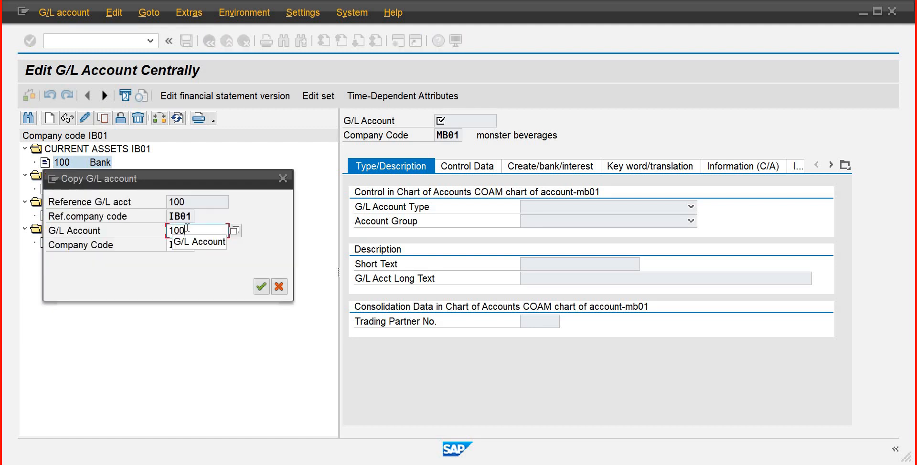
pyautogui.press('BackSpace')
pyautogui.write('1')
pyautogui.press('Return')
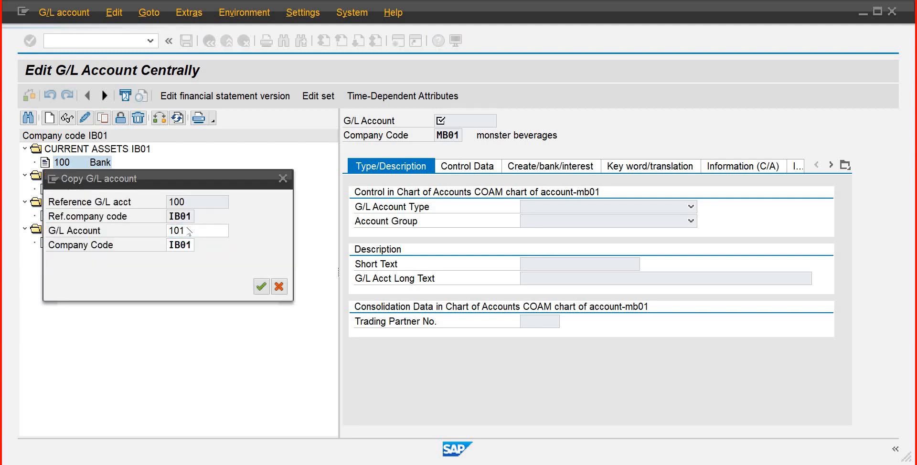
# Step: Set the short text of account 101 to Cash and its long text to Cash in Hand, and save the account
pyautogui.moveTo(561, 264); pyautogui.dragTo(508, 258)
pyautogui.write('Cash')
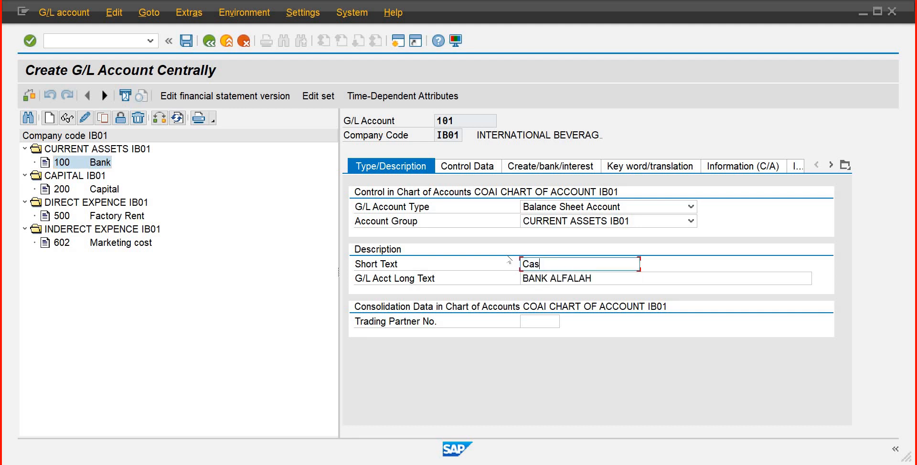
pyautogui.press('Tab')
pyautogui.press('Delete')
pyautogui.press('Delete')
pyautogui.press('Delete')
pyautogui.press('Delete')
pyautogui.press('Delete')
pyautogui.press('Delete')
pyautogui.press('Delete')
pyautogui.press('Delete')
pyautogui.press('Delete')
pyautogui.press('Delete')
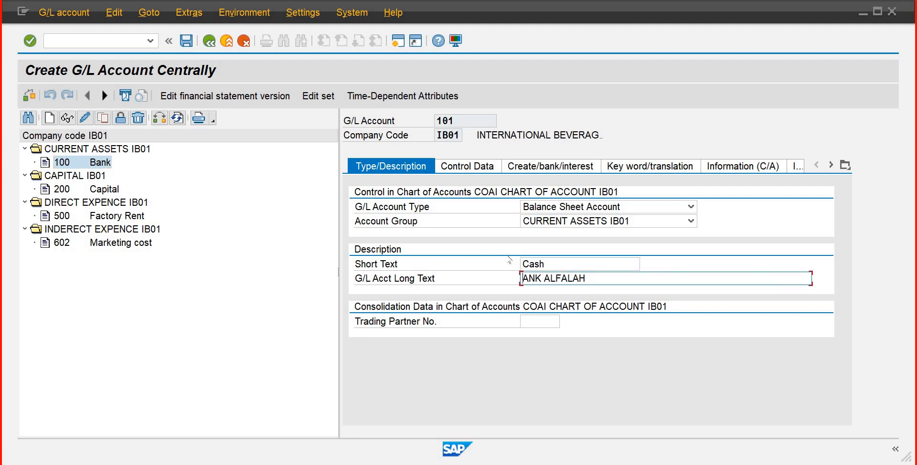
pyautogui.press('Delete')
pyautogui.press('Delete')
pyautogui.write('C')
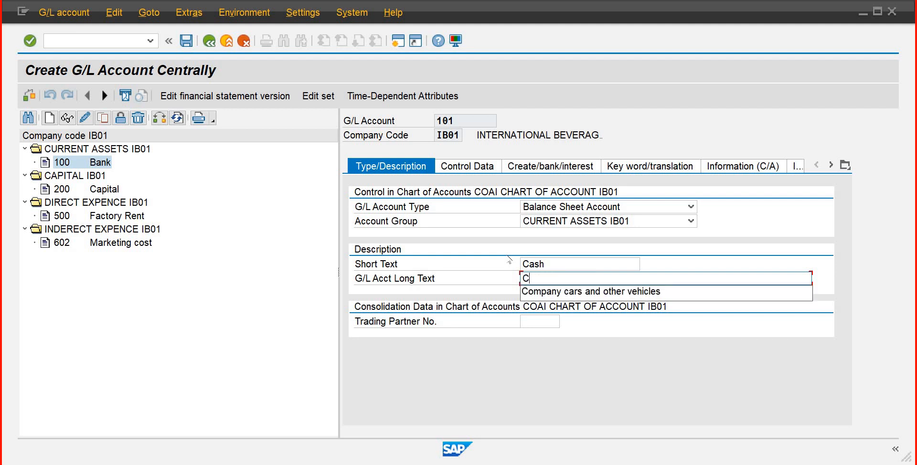
pyautogui.write('ash in ')
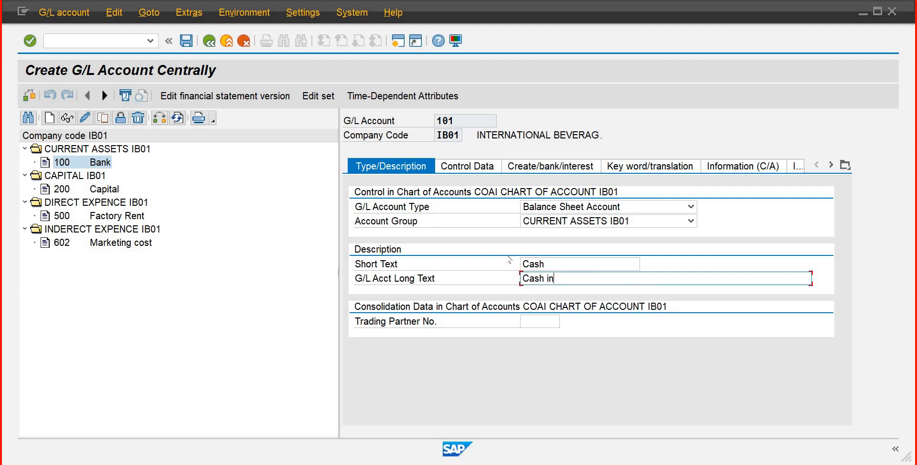
pyautogui.write('Hand')
pyautogui.hotkey('ctrl', 's')
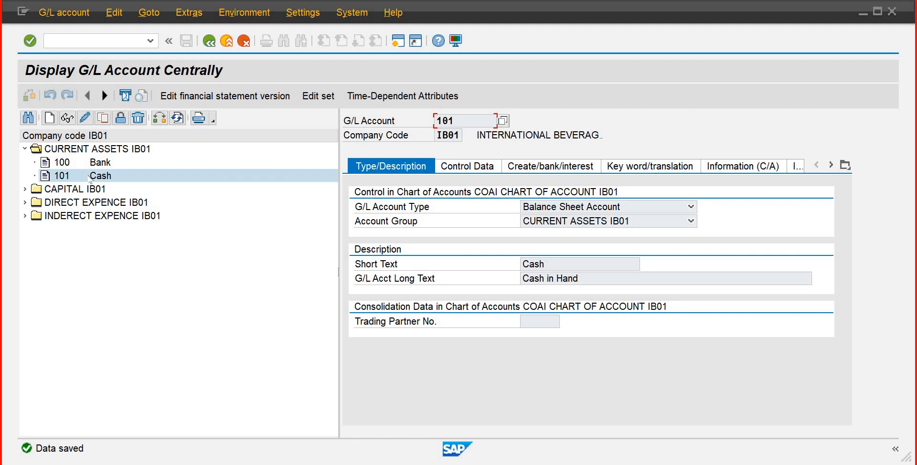
# Step: Copy the Cash account 101 to new G/L account 102 in company code IB01
pyautogui.click(104, 122)
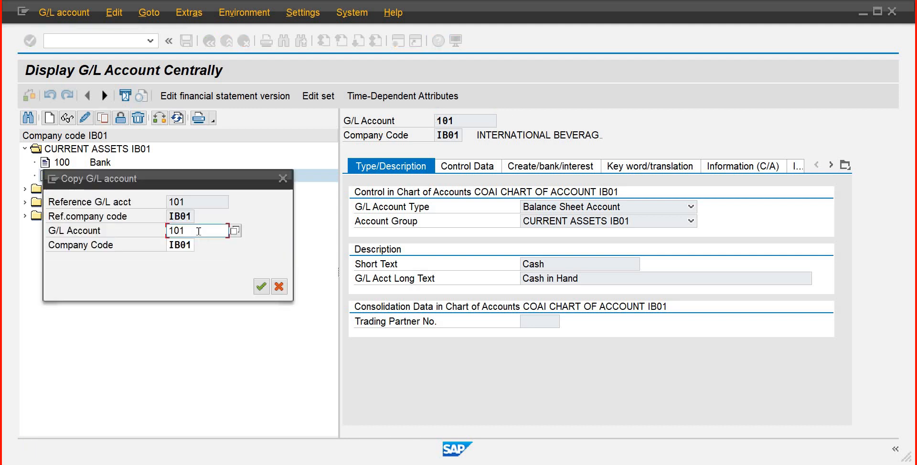
pyautogui.press('BackSpace')
pyautogui.write('2')
pyautogui.press('Return')
# Step: Set both the short and long text of account 102 to Petty Cash, save it and return to the Implementation Guide
pyautogui.moveTo(544, 264); pyautogui.dragTo(512, 262)
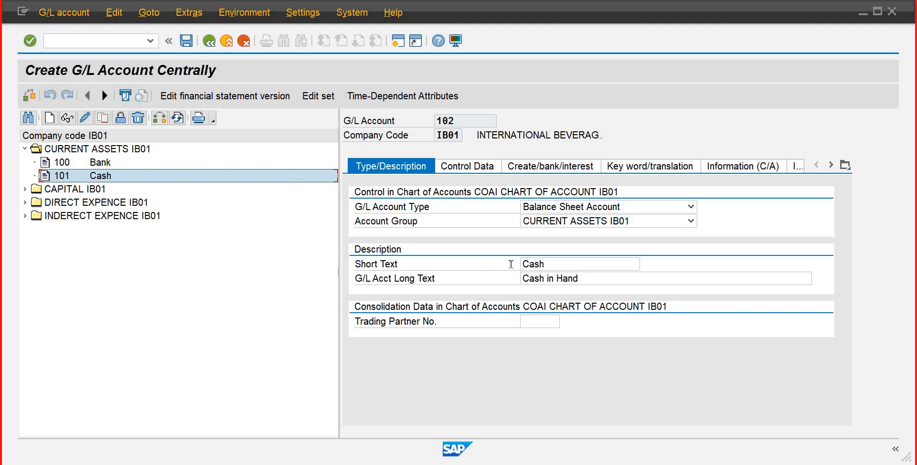
pyautogui.write('Pety')
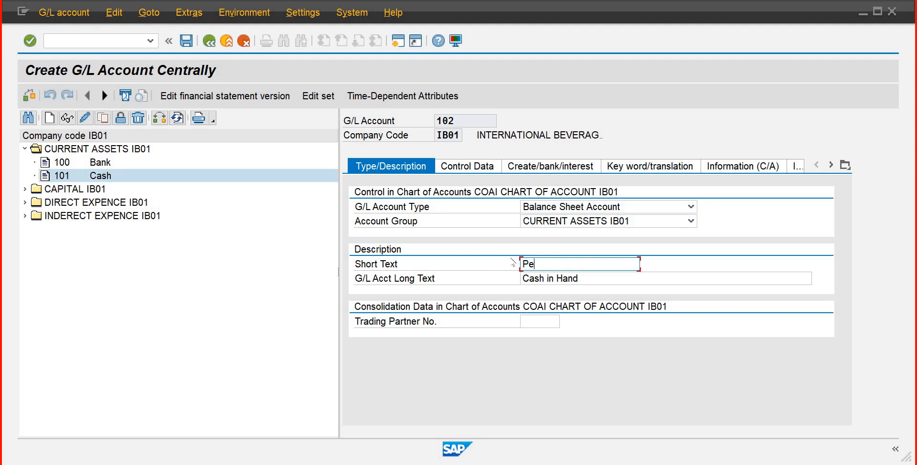
pyautogui.press('BackSpace')
pyautogui.press('BackSpace')
pyautogui.write('ty Cash')
pyautogui.moveTo(571, 264); pyautogui.dragTo(521, 267)
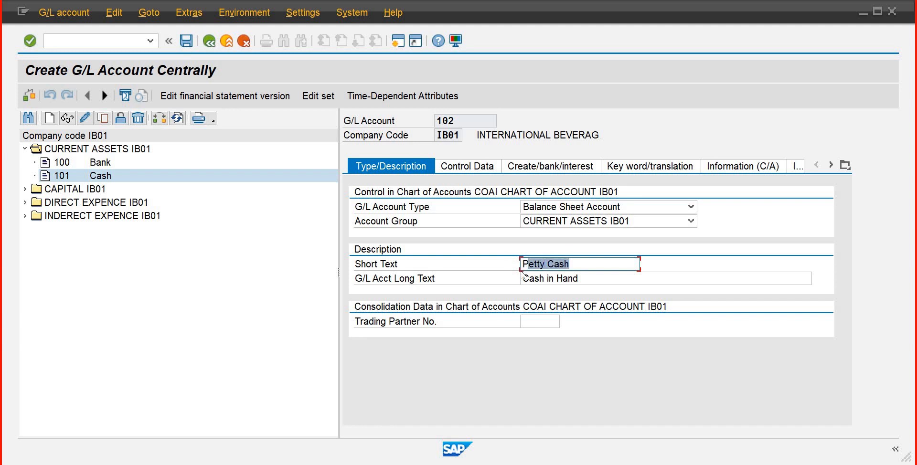
pyautogui.moveTo(589, 278); pyautogui.dragTo(492, 282)
pyautogui.hotkey('ctrl', 'v')
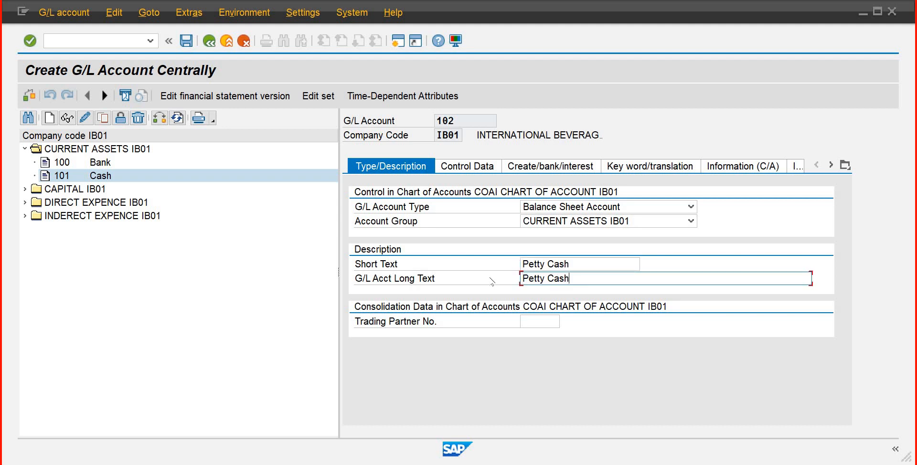
pyautogui.hotkey('ctrl', 's')
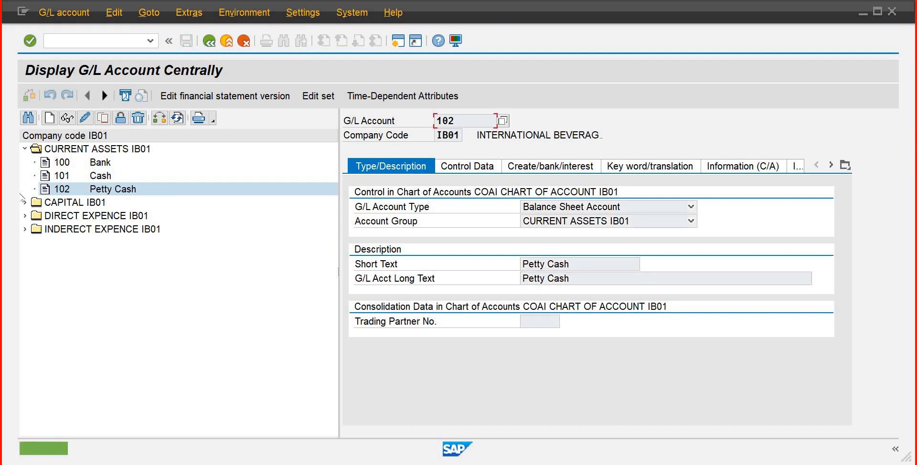
pyautogui.click(208, 42)
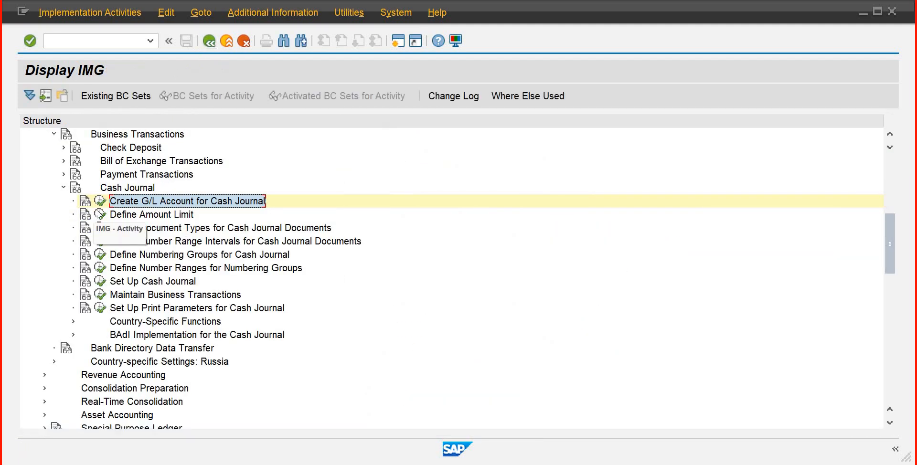
# Step: Open the Define Amount Limit activity and start a new entry for company code IB01 with currency PKR
pyautogui.click(100, 214)
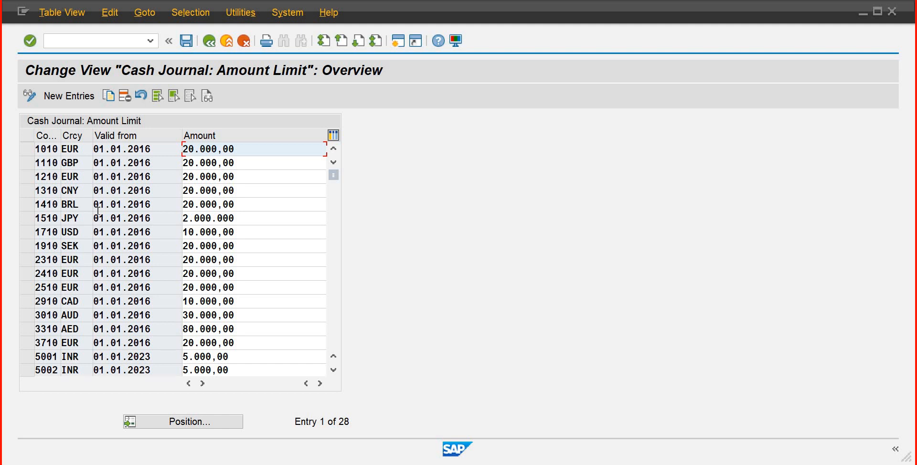
pyautogui.click(89, 97)
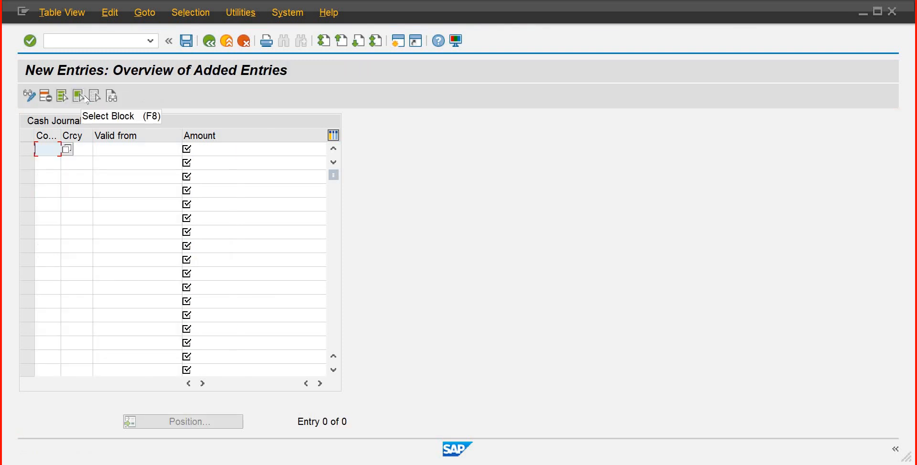
pyautogui.write('hb')
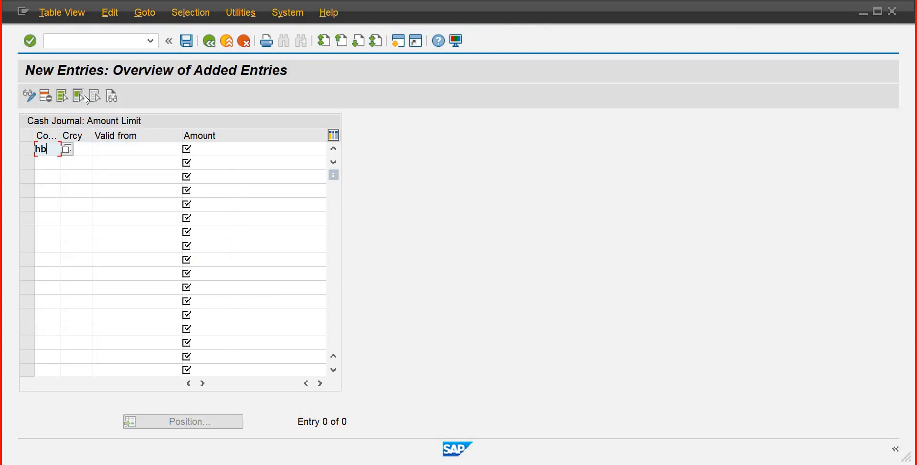
pyautogui.press('BackSpace')
pyautogui.press('BackSpace')
pyautogui.write('ib01')
pyautogui.press('Tab')
pyautogui.write('pkr')
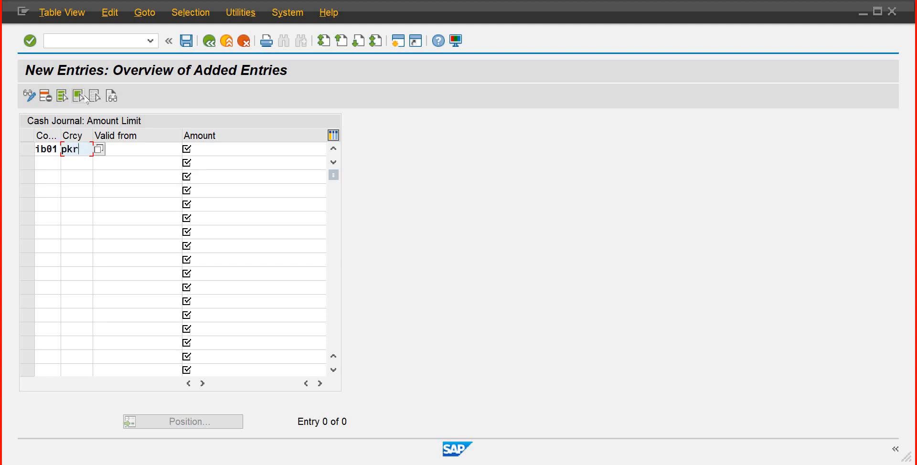
pyautogui.press('Tab')
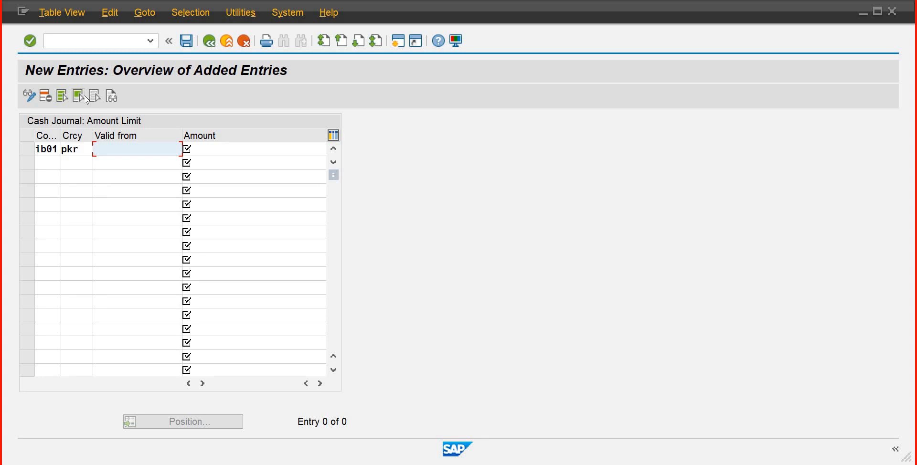
# Step: Make the IB01 limit valid from 01.01.2024 with amount 150.000,00, and save it under the proposed customizing request
pyautogui.write('01.01.2024')
pyautogui.press('Tab')
pyautogui.write('150.00')
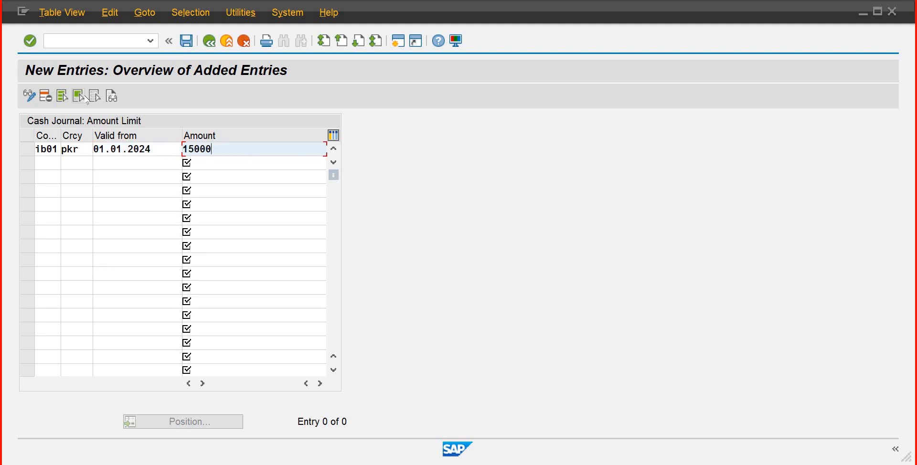
pyautogui.write('0')
pyautogui.press('Return')
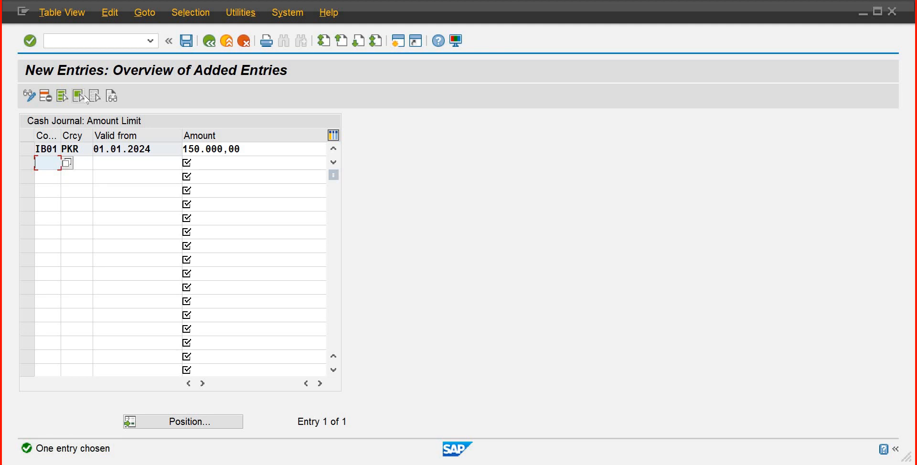
pyautogui.hotkey('ctrl', 's')
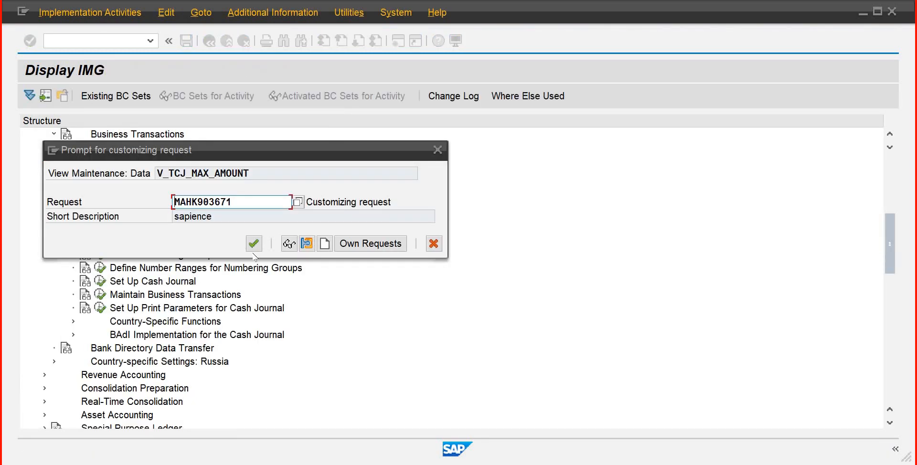
pyautogui.click(253, 243)
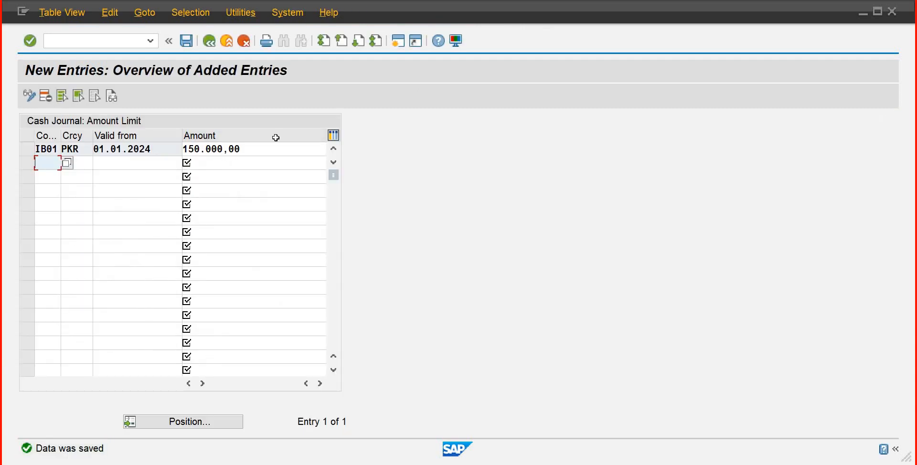
pyautogui.moveTo(240, 150); pyautogui.dragTo(203, 154)
pyautogui.click(231, 148)
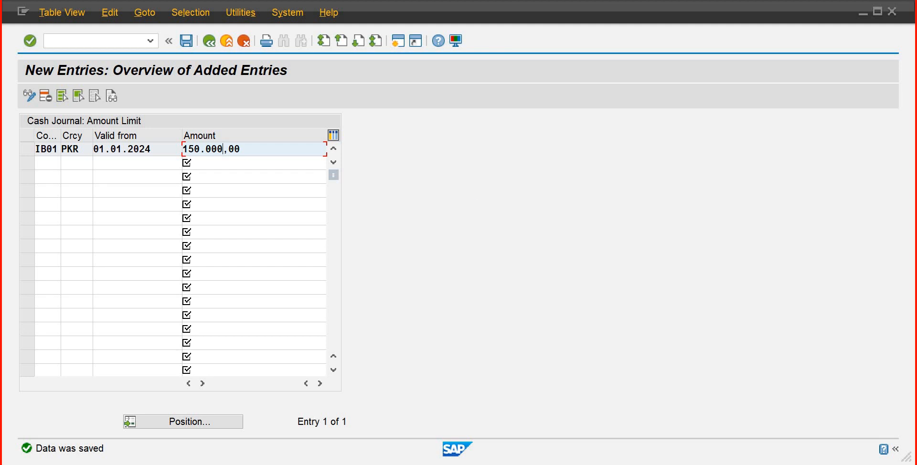
pyautogui.click(21, 2)
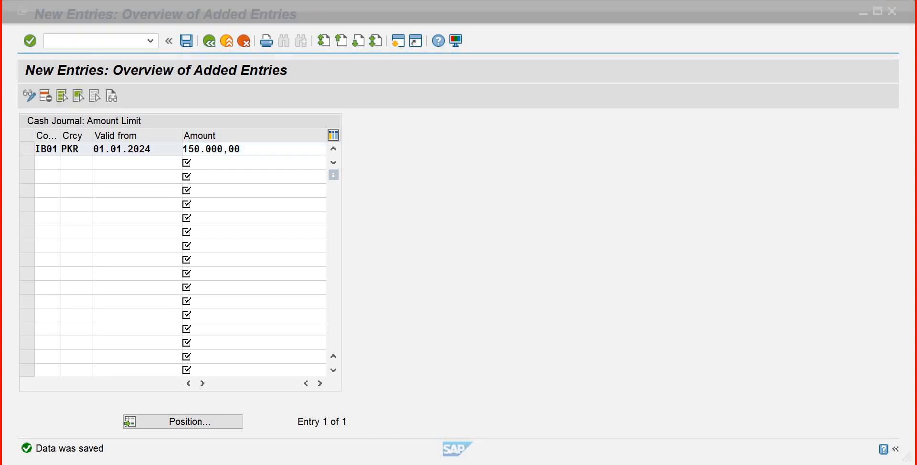
pyautogui.click(259, 152)
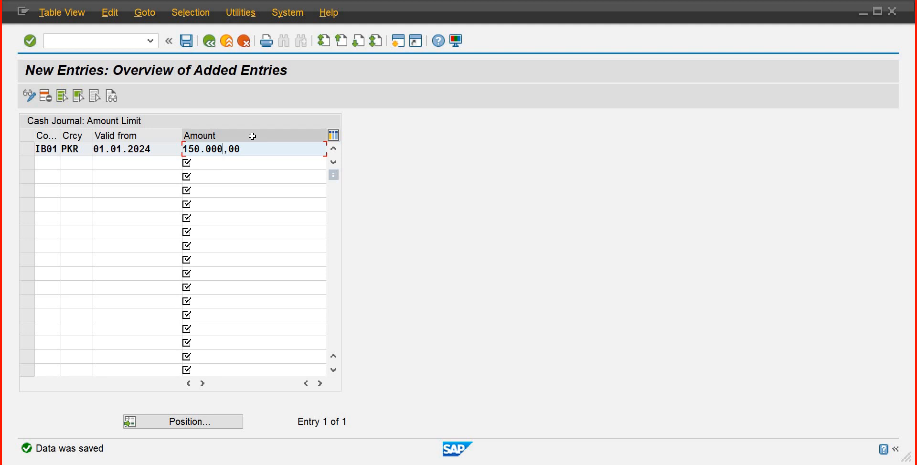
pyautogui.moveTo(256, 150); pyautogui.dragTo(222, 152)
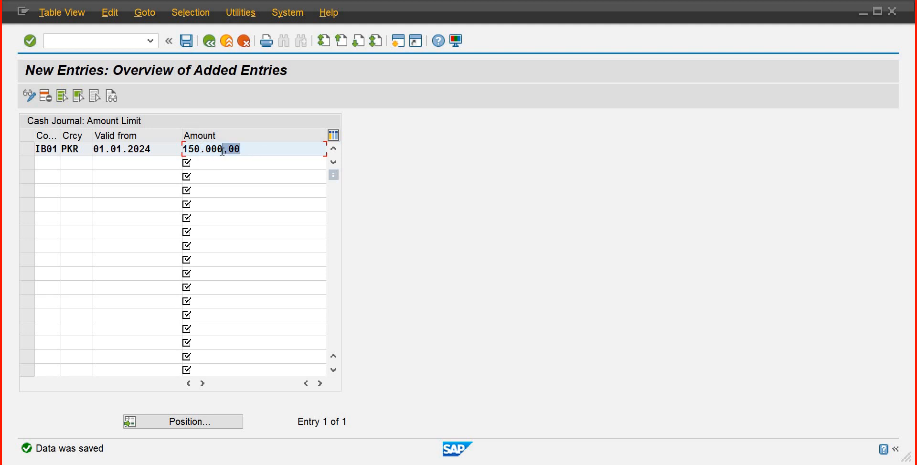
# Step: Save the amount limit entry again and return to the Cash Journal activities in the Implementation Guide
pyautogui.click(187, 43)
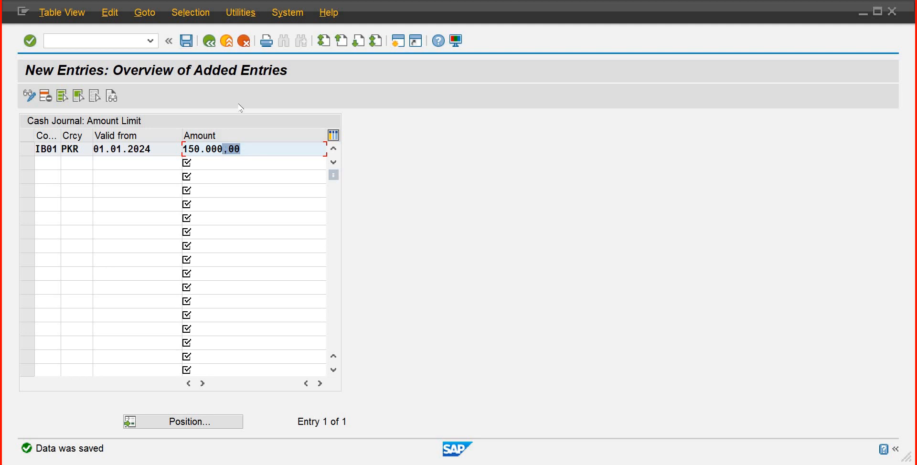
pyautogui.click(208, 42)
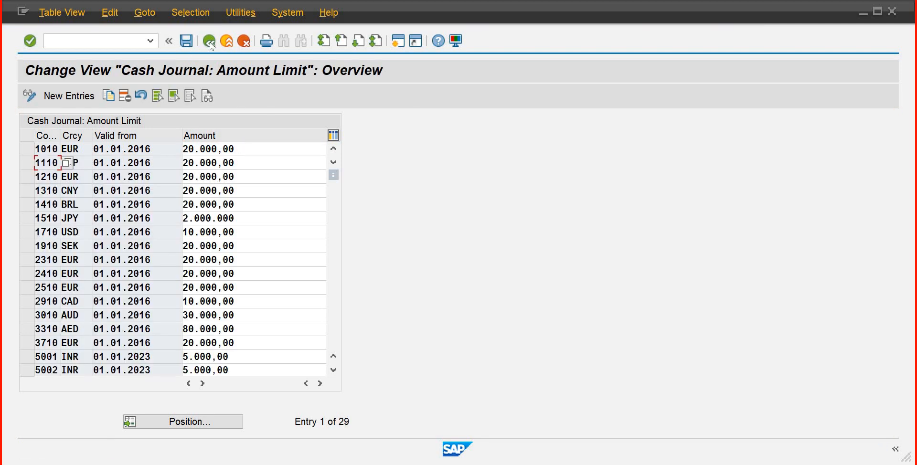
pyautogui.click(210, 42)
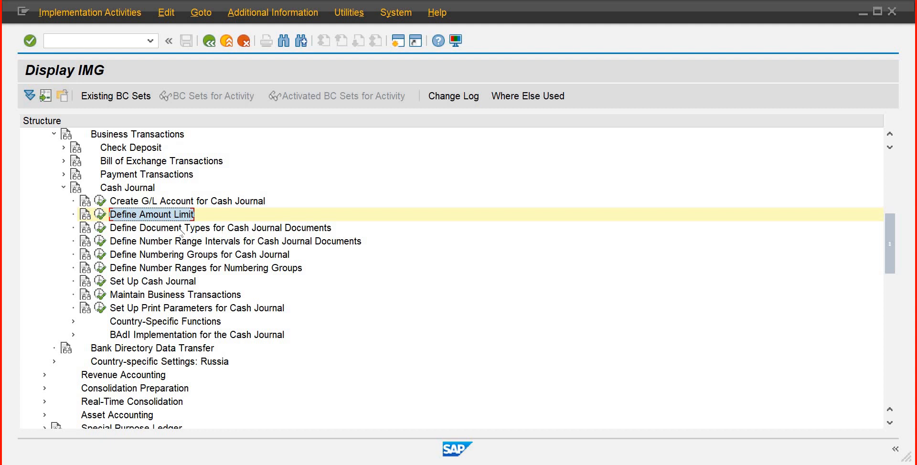
# Step: Open the Define Number Range Intervals for Cash Journal Documents activity and edit the intervals of company code IB01
pyautogui.press('Down')
pyautogui.press('Down')
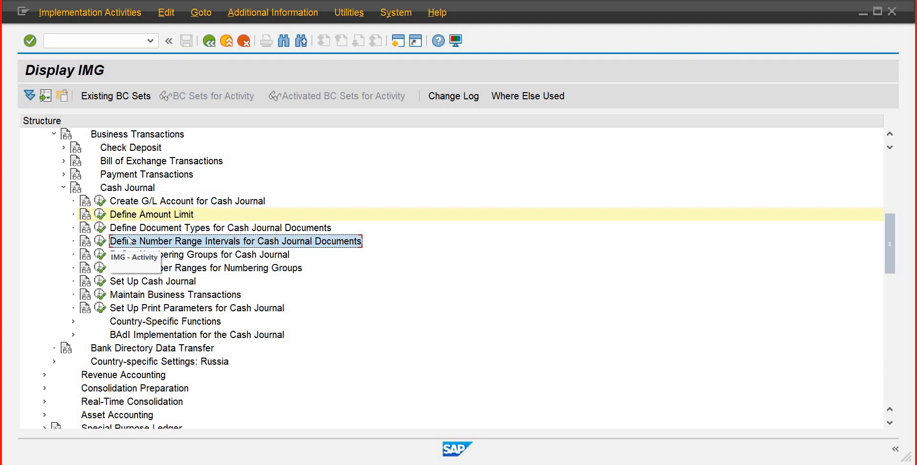
pyautogui.click(101, 243)
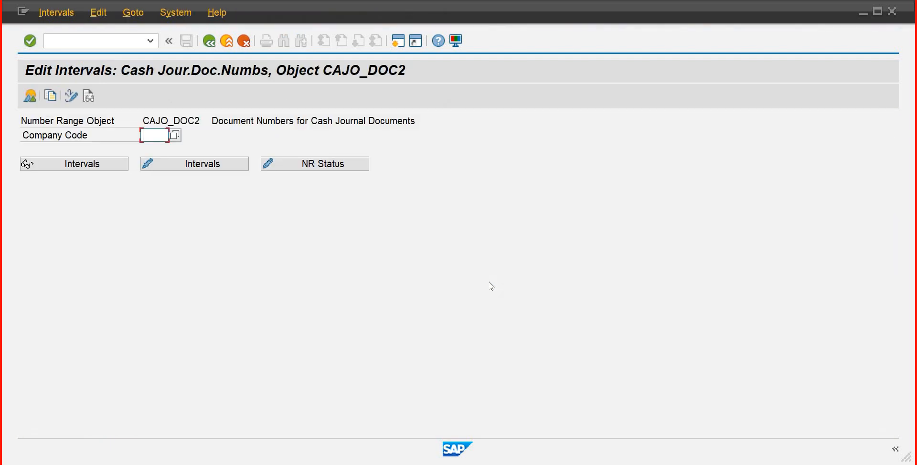
pyautogui.write('ib01')
pyautogui.click(173, 164)
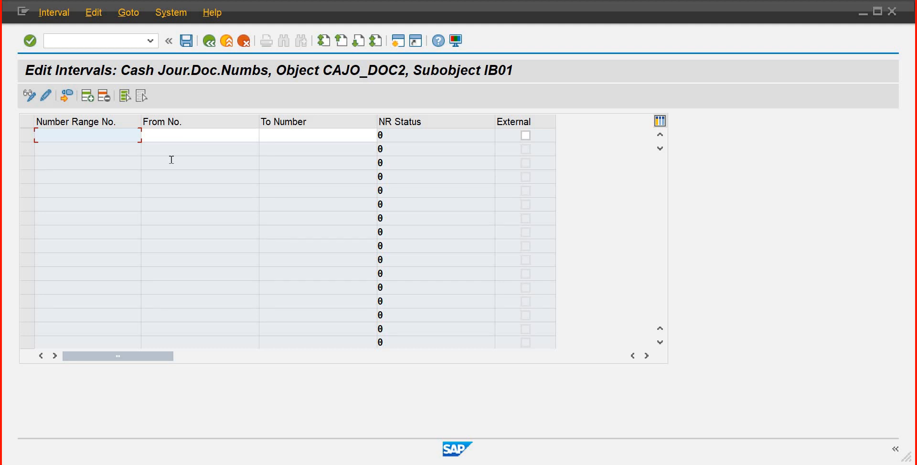
# Step: Add number range 01 for cash journal documents, running from 10000 to 19999
pyautogui.write('01')
pyautogui.press('Tab')
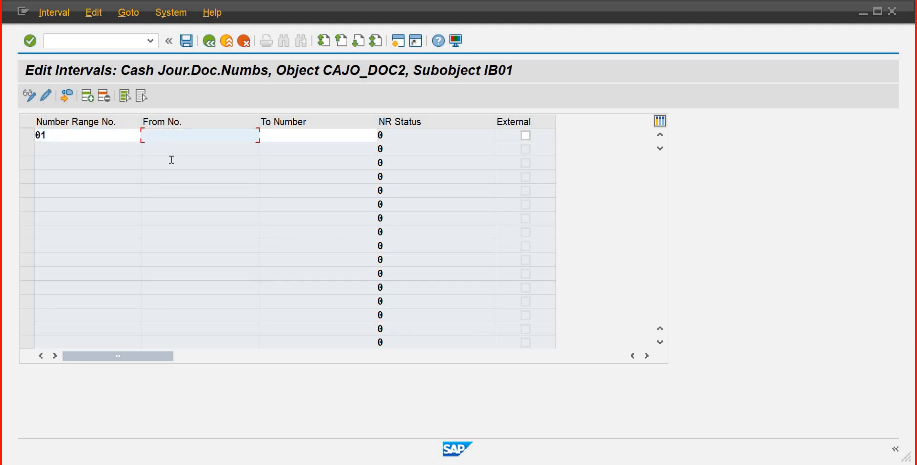
pyautogui.write('10000')
pyautogui.press('Tab')
pyautogui.write('1999')
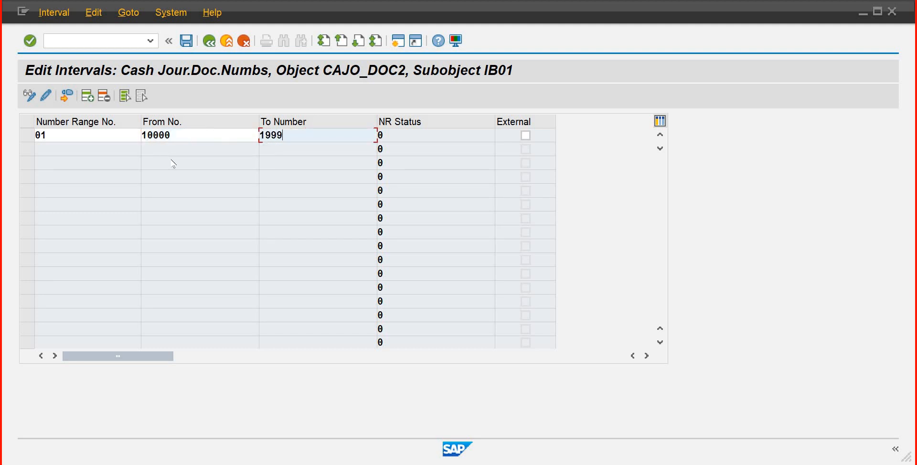
pyautogui.press('Return')
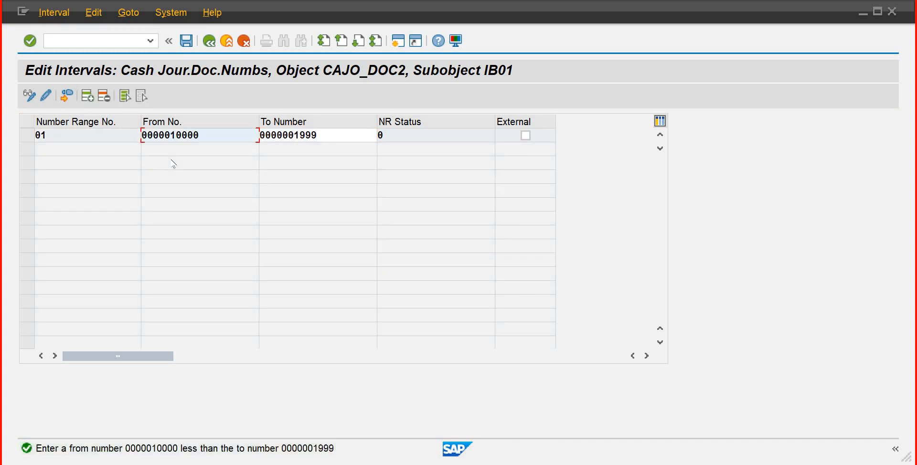
pyautogui.click(316, 135)
pyautogui.moveTo(317, 135); pyautogui.dragTo(289, 135)
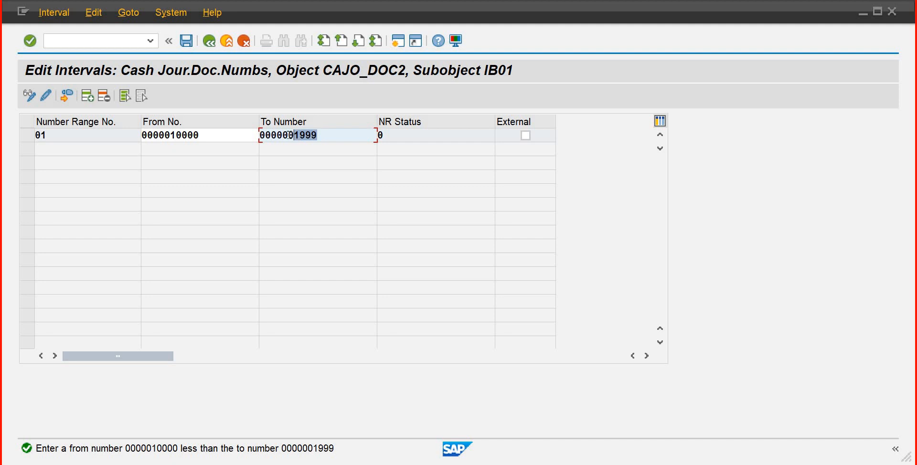
pyautogui.write('19999')
pyautogui.press('Return')
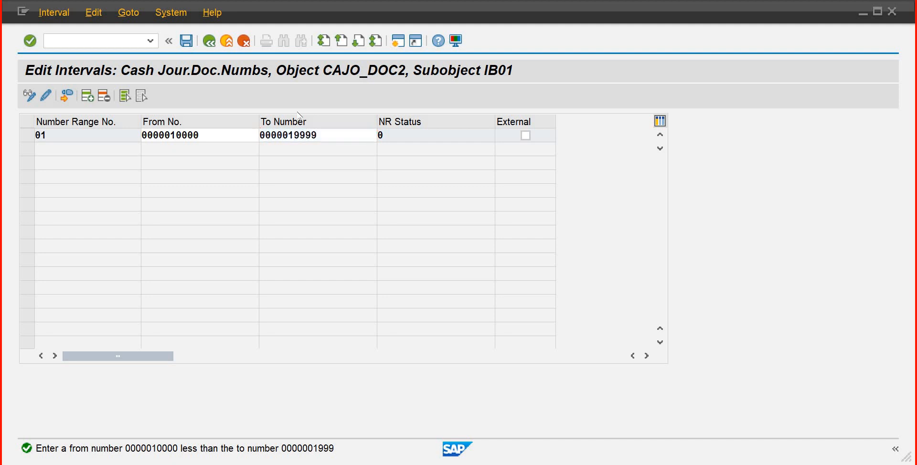
# Step: Save the IB01 number range interval, accept the transport notice and return to the Implementation Guide
pyautogui.click(186, 41)
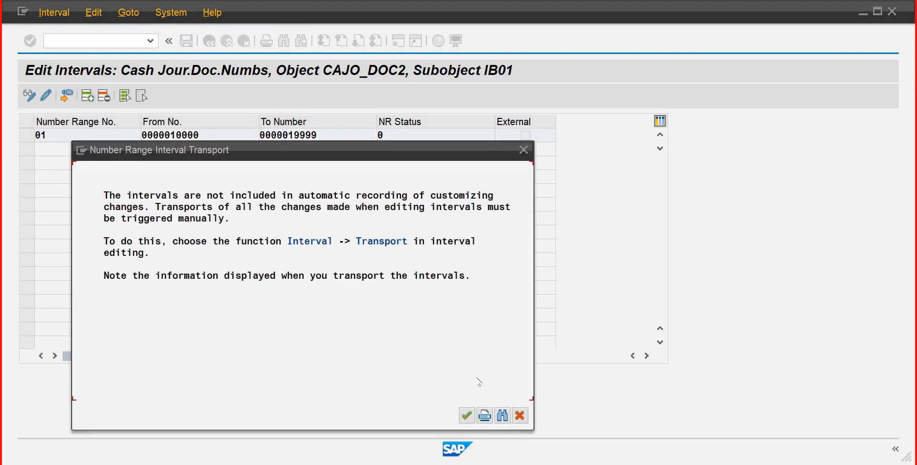
pyautogui.click(467, 415)
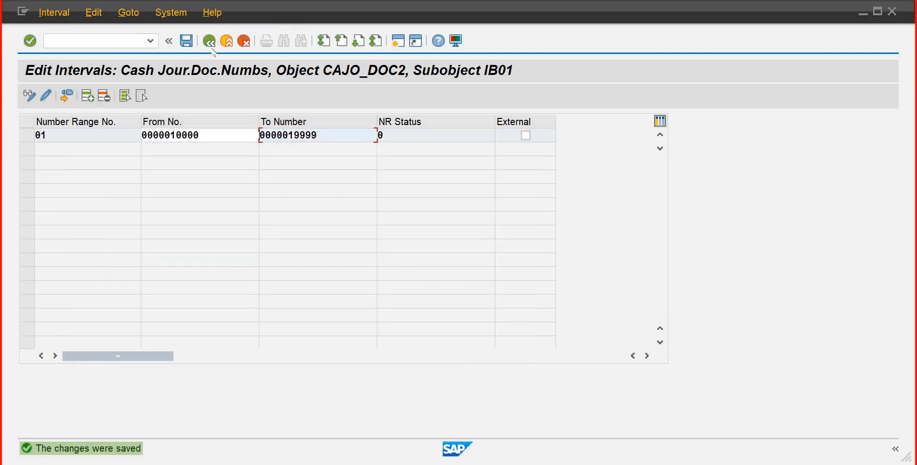
pyautogui.click(209, 42)
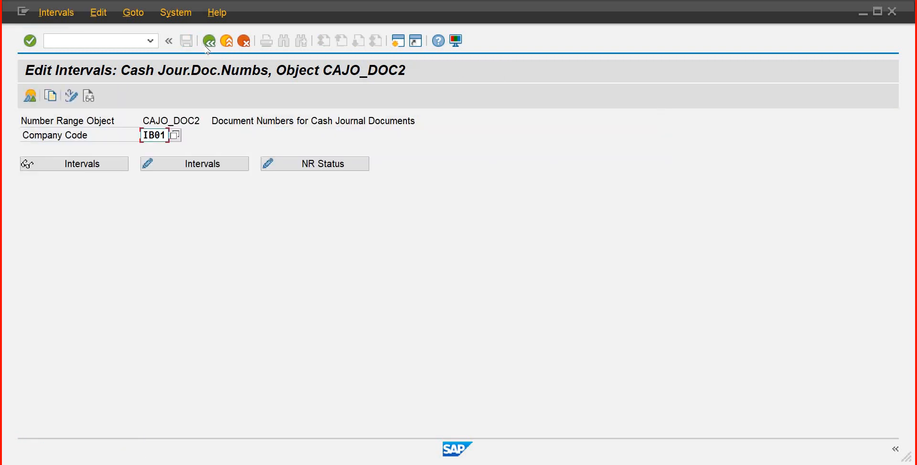
pyautogui.click(209, 43)
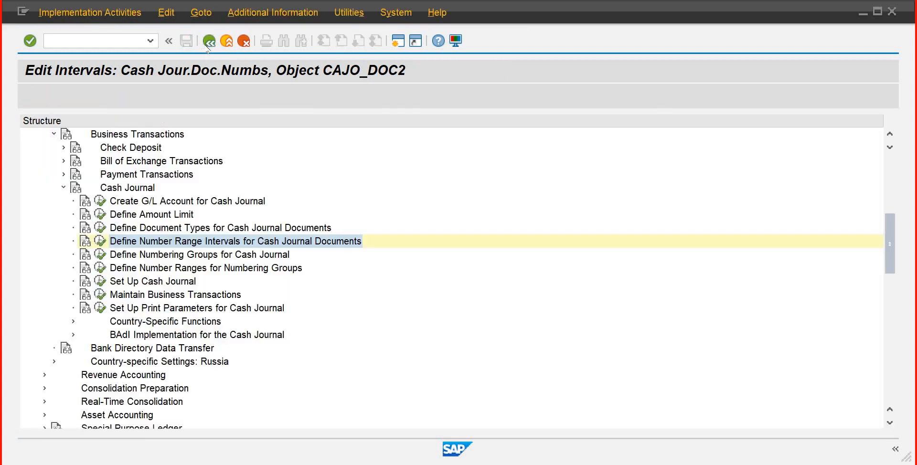
# Step: Open the Set Up Cash Journal activity and start copying the PETTY CASH entry of company code 1010
pyautogui.click(246, 256)
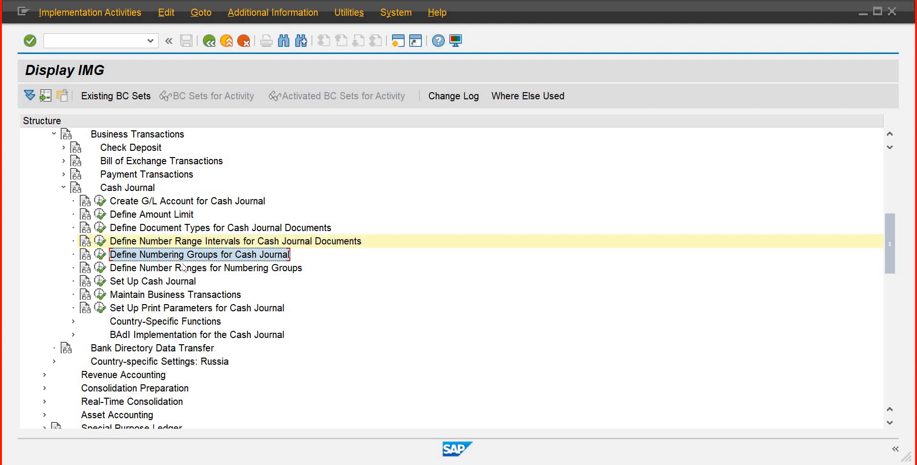
pyautogui.click(188, 269)
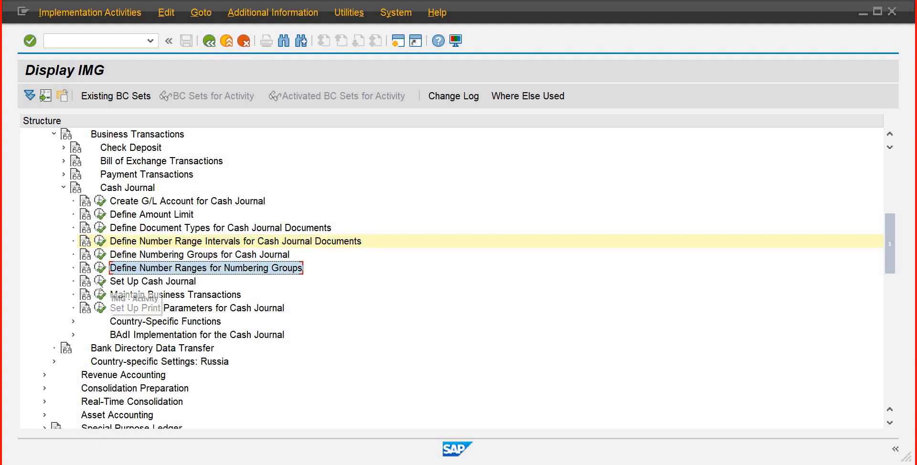
pyautogui.click(101, 282)
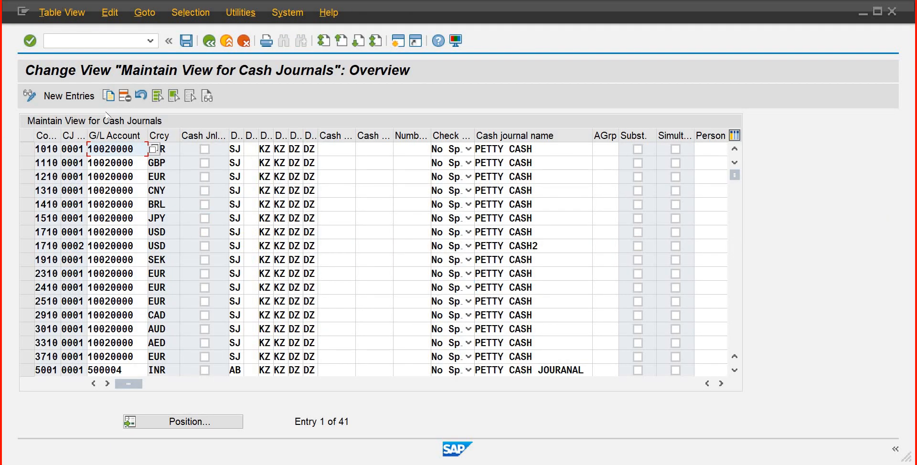
pyautogui.click(62, 95)
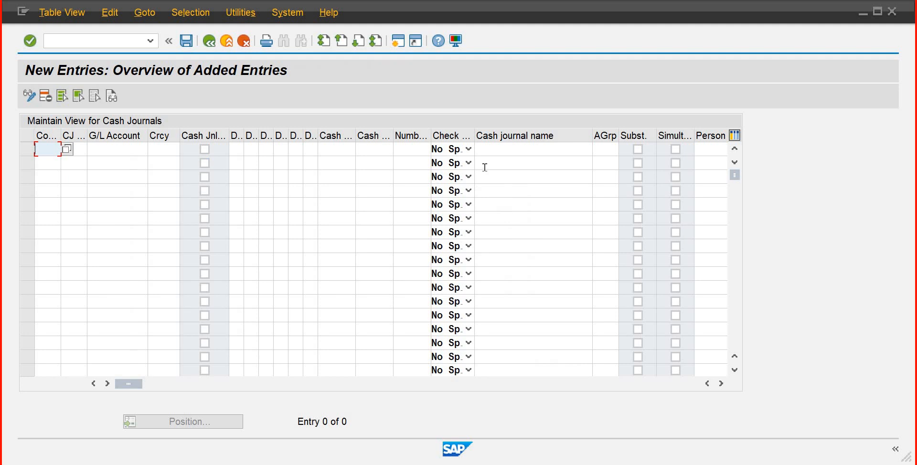
pyautogui.click(209, 42)
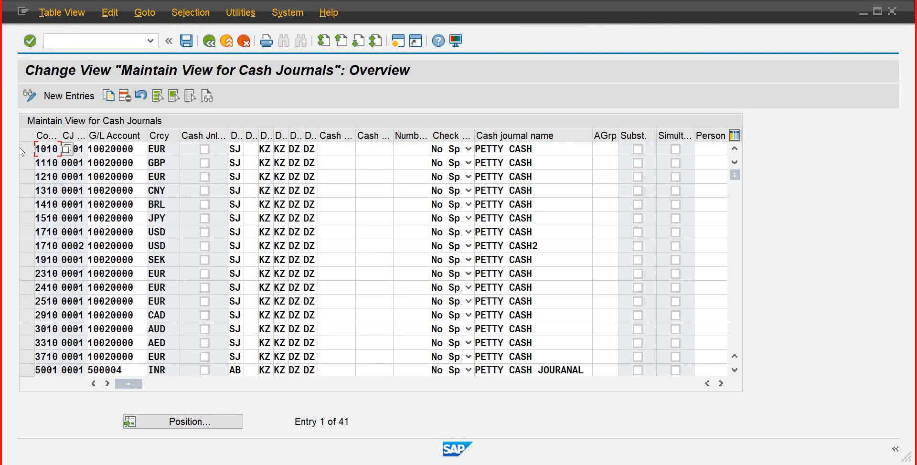
pyautogui.click(24, 149)
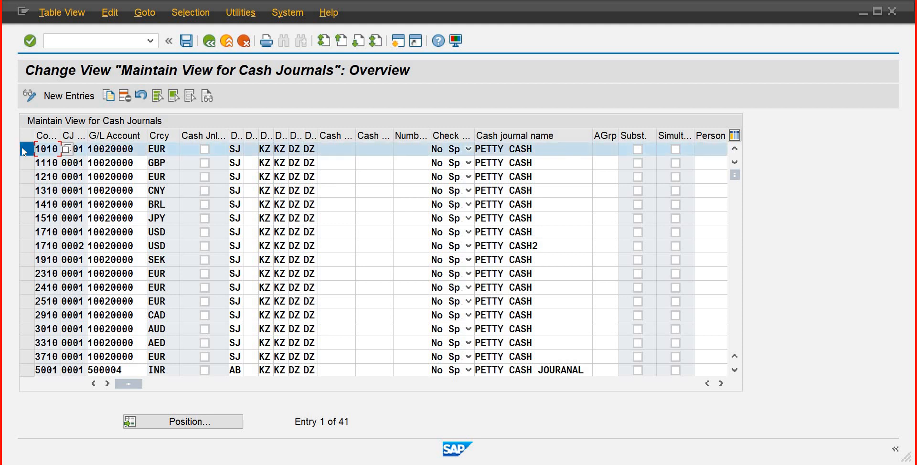
pyautogui.rightClick(23, 151)
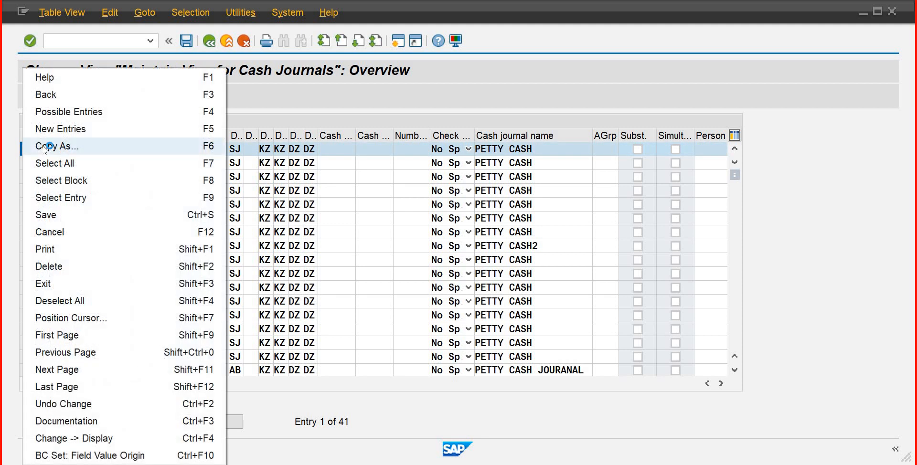
pyautogui.click(48, 146)
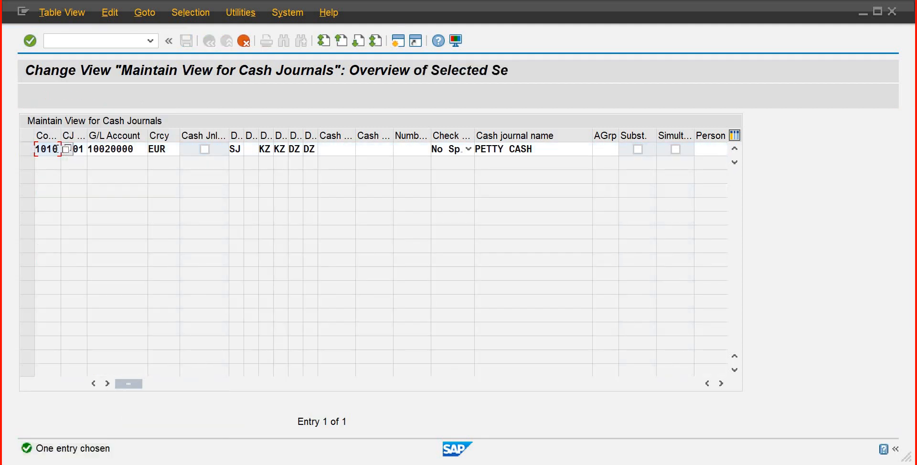
# Step: Set the copied entry's company code to IB01 and its cash journal number to IBPC
pyautogui.press('BackSpace')
pyautogui.press('BackSpace')
pyautogui.press('BackSpace')
pyautogui.press('BackSpace')
pyautogui.write('ib01')
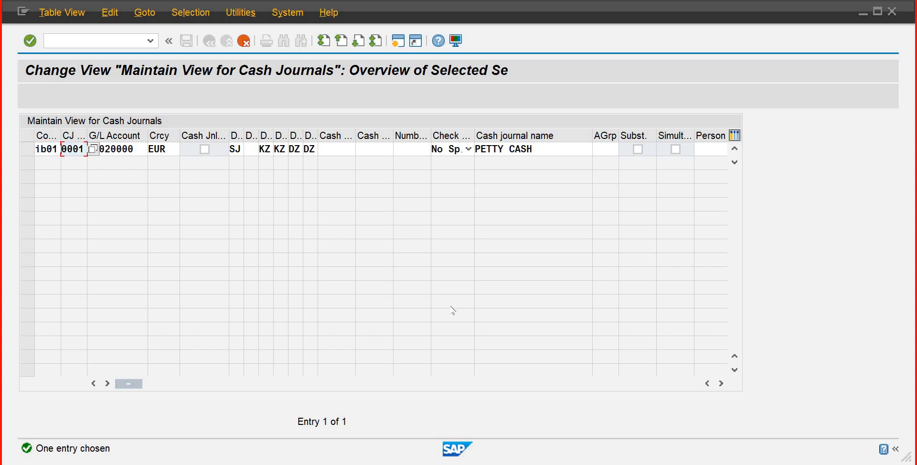
pyautogui.write('cj')
pyautogui.press('BackSpace')
pyautogui.press('BackSpace')
pyautogui.write('ibpc')
pyautogui.press('Tab')
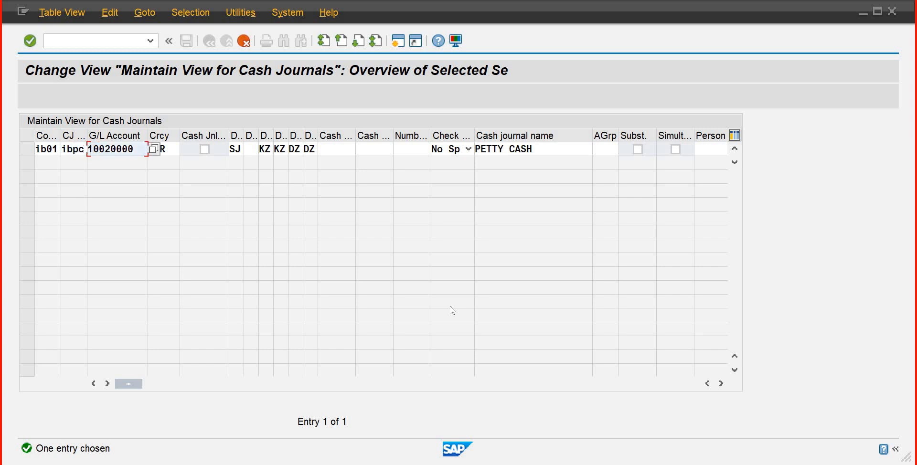
# Step: Assign G/L account 101 and currency PKR to the IBPC cash journal
pyautogui.press('Delete')
pyautogui.press('Delete')
pyautogui.press('Delete')
pyautogui.press('Delete')
pyautogui.press('Delete')
pyautogui.press('Delete')
pyautogui.press('Delete')
pyautogui.press('Delete')
pyautogui.write('101')
pyautogui.press('Tab')
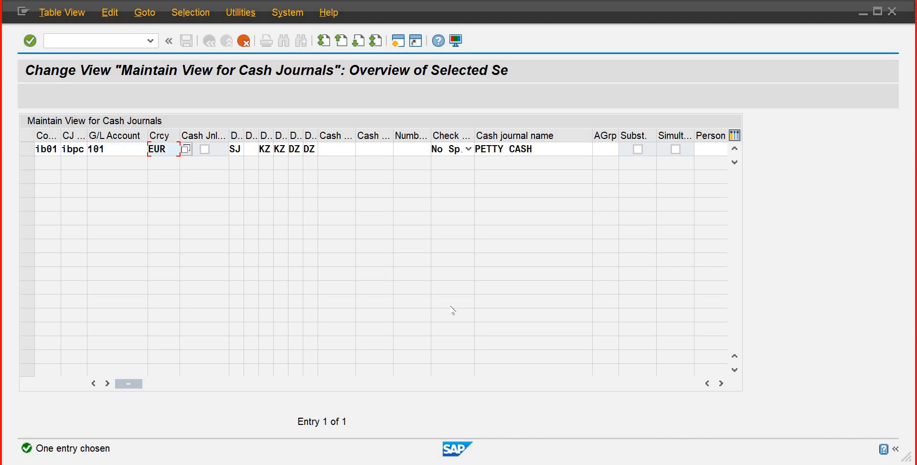
pyautogui.write('pkr')
pyautogui.press('Tab')
pyautogui.press('Tab')
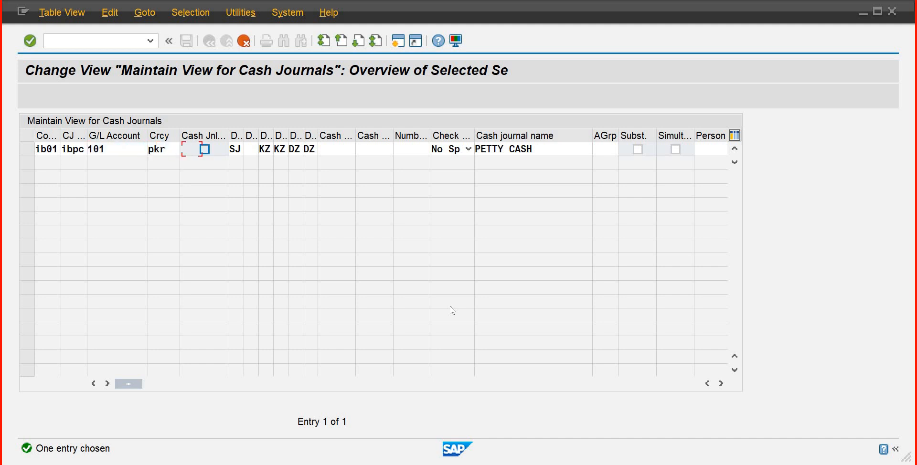
# Step: Enter Finance Manager as Person 1 and Accountant as Person 2 for the IBPC cash journal
pyautogui.press('Tab')
pyautogui.press('Tab')
pyautogui.press('Tab')
pyautogui.press('Tab')
pyautogui.press('Tab')
pyautogui.press('Tab')
pyautogui.press('Tab')
pyautogui.press('Tab')
pyautogui.press('Tab')
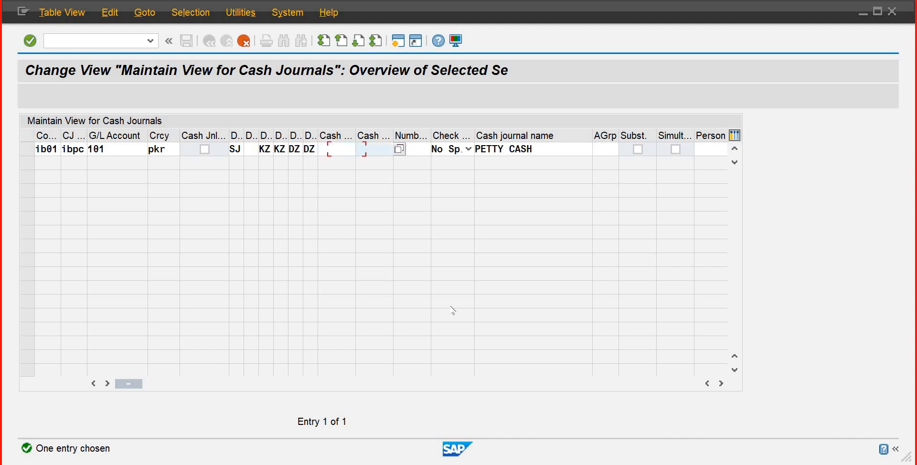
pyautogui.press('Tab')
pyautogui.press('Tab')
pyautogui.press('Tab')
pyautogui.press('Tab')
pyautogui.press('Tab')
pyautogui.press('Tab')
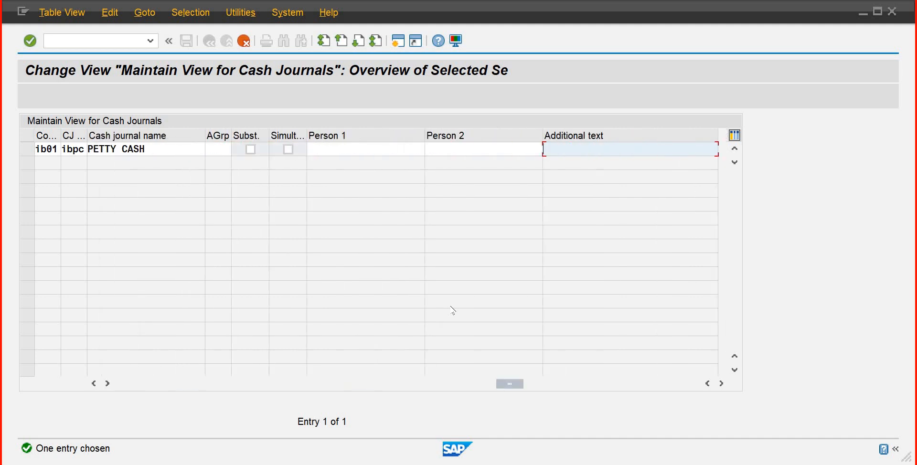
pyautogui.click(339, 149)
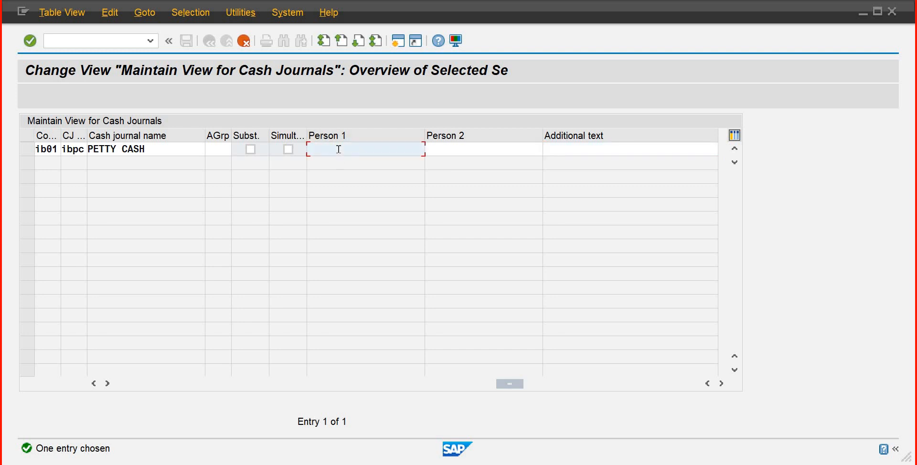
pyautogui.write('Finance Manager')
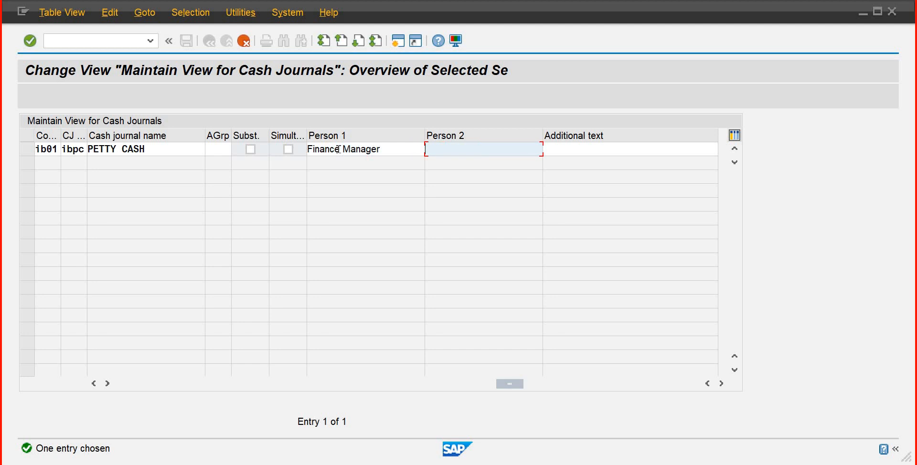
pyautogui.write('Accounta')
pyautogui.write('tn')
pyautogui.press('BackSpace')
pyautogui.press('BackSpace')
pyautogui.press('BackSpace')
pyautogui.write('ant')
# Step: Confirm the copied IBPC cash journal entry and save it under the proposed customizing request
pyautogui.press('Return')
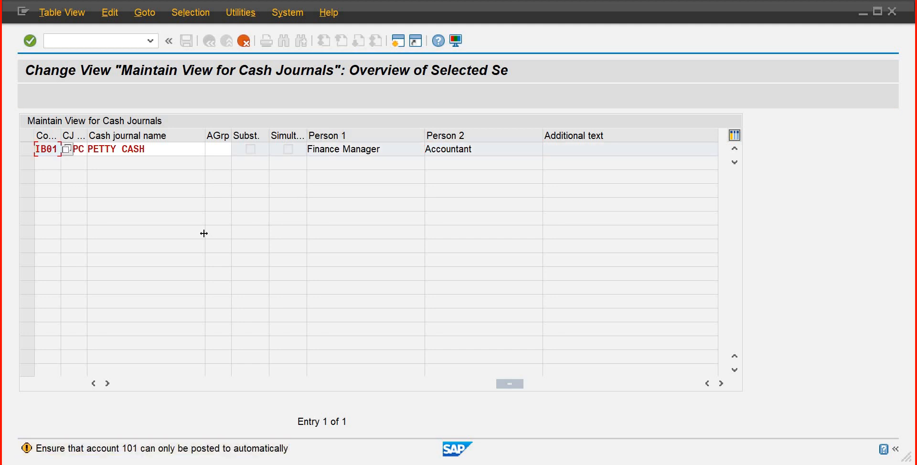
pyautogui.press('Return')
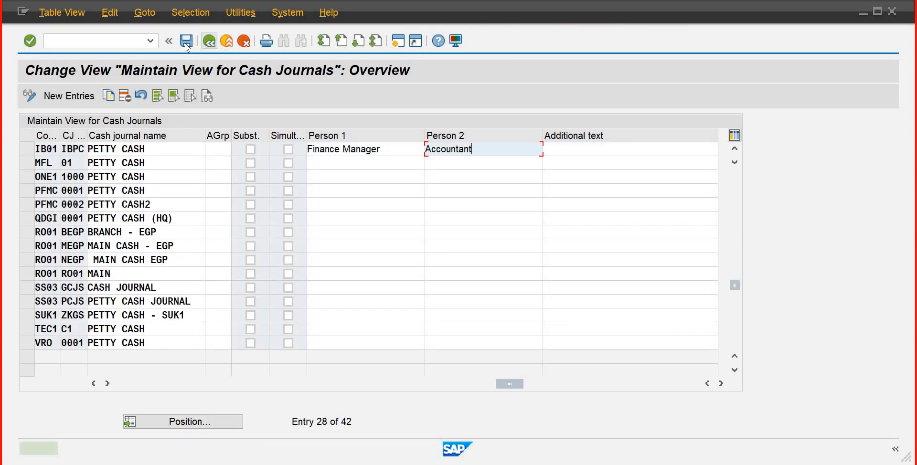
pyautogui.click(187, 41)
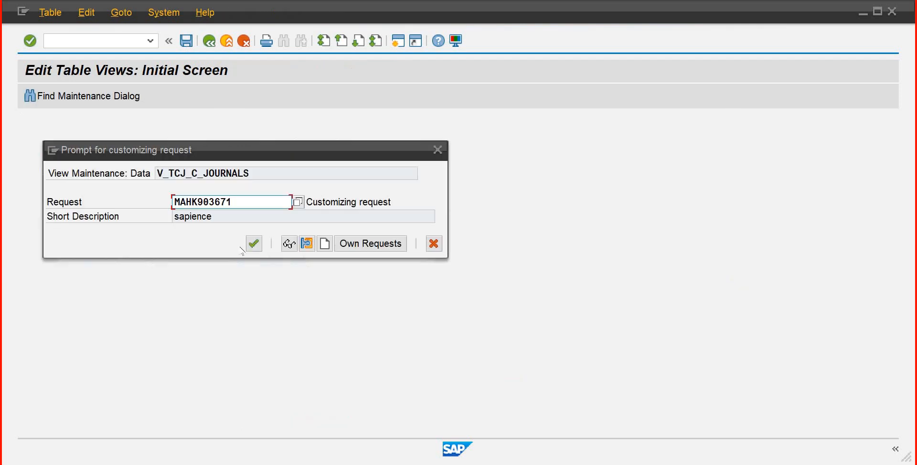
pyautogui.click(254, 244)
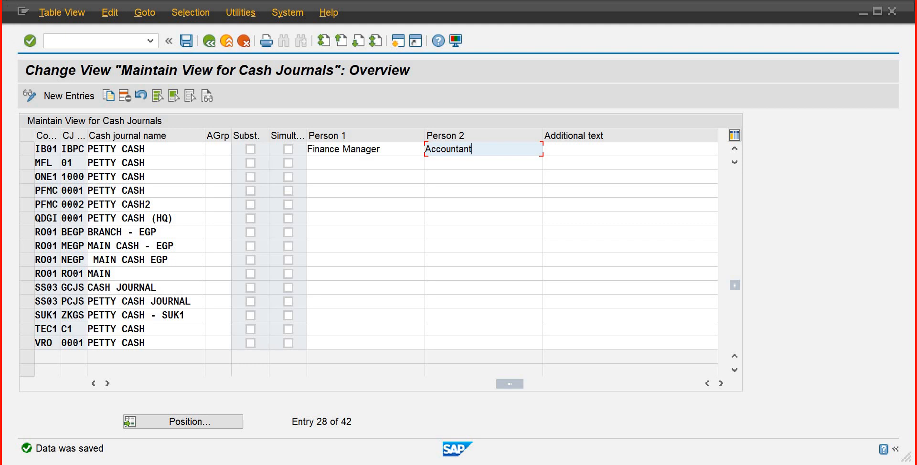
# Step: Select the IB01 petty cash journal entry and review its currency and document type settings
pyautogui.click(147, 18)
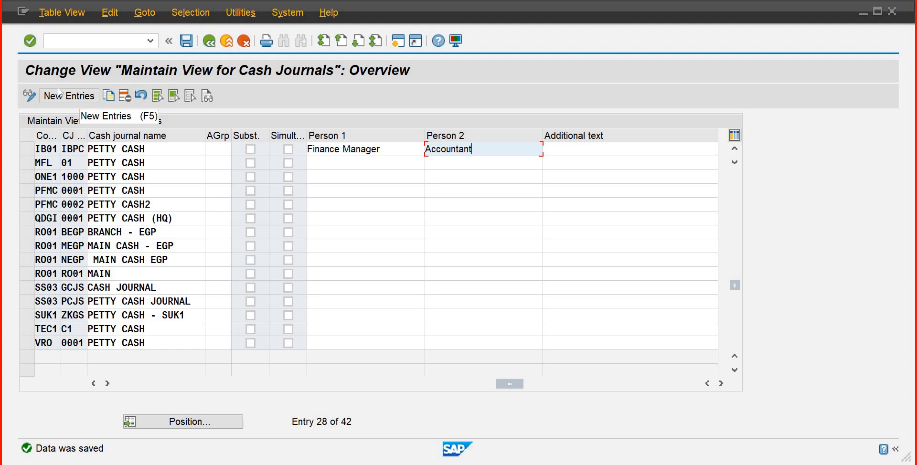
pyautogui.click(59, 93)
pyautogui.click(27, 150)
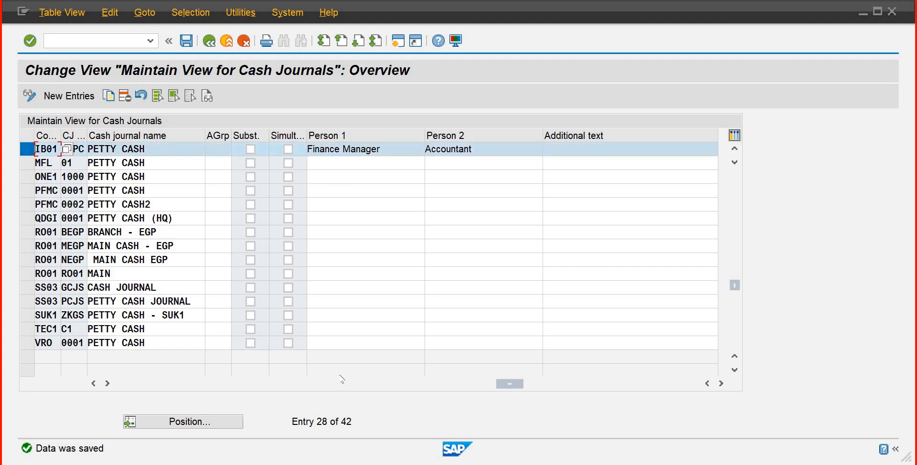
pyautogui.moveTo(516, 384); pyautogui.dragTo(163, 388)
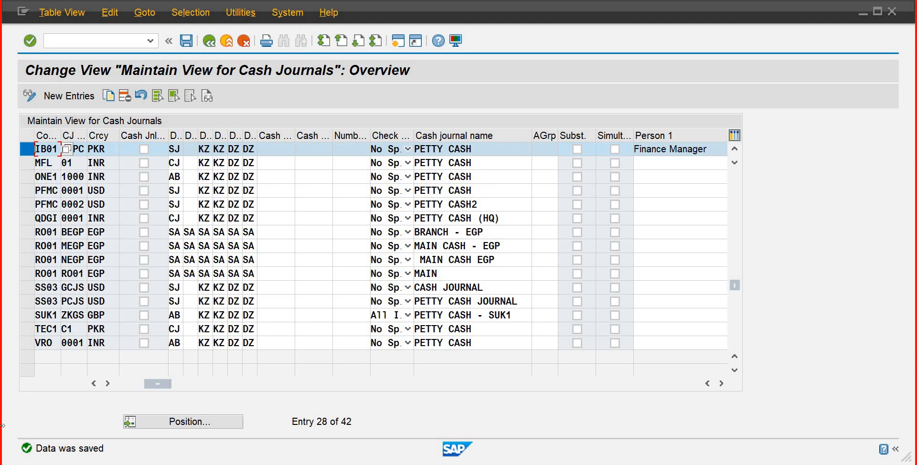
# Step: Review the payment and receipt document types assigned to the IBPC cash journal of company code IB01
pyautogui.click(180, 151)
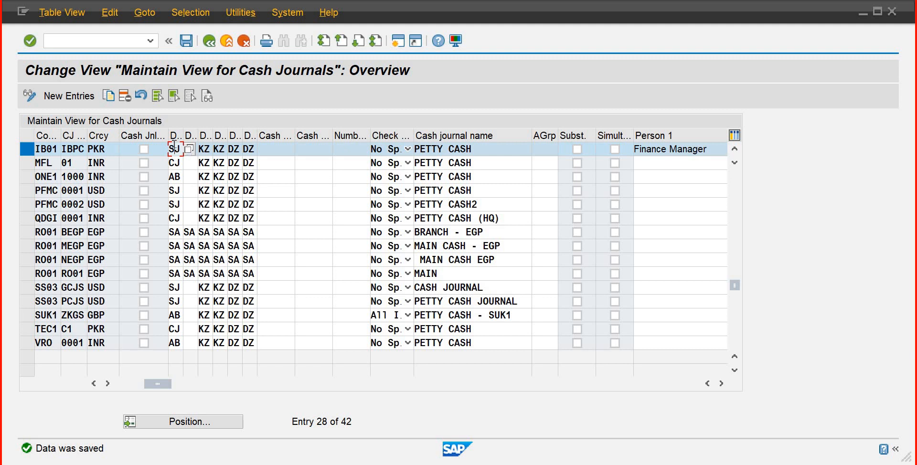
pyautogui.click(203, 150)
pyautogui.click(238, 149)
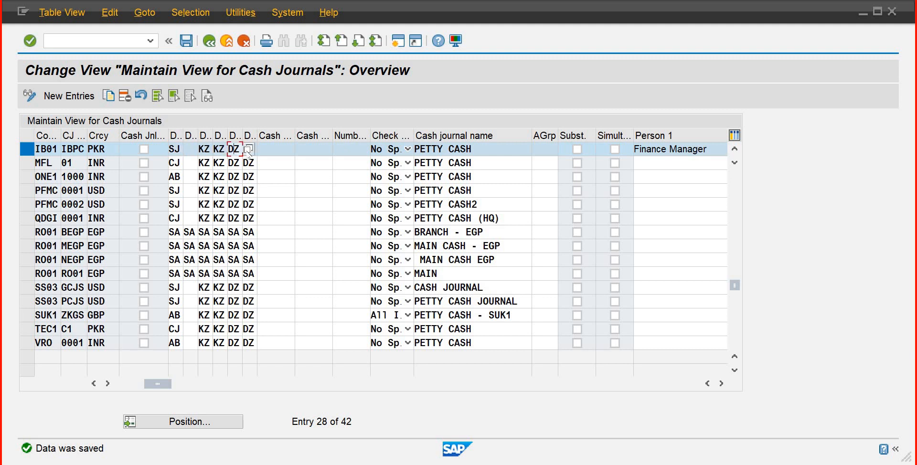
pyautogui.click(250, 149)
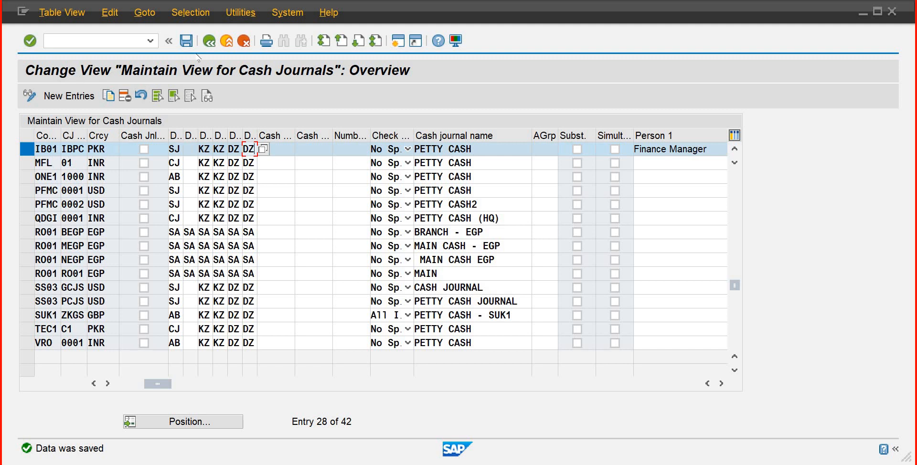
# Step: Copy the IB01 petty cash journal entry and give the copy the cash journal number IBGC
pyautogui.rightClick(24, 145)
pyautogui.click(67, 147)
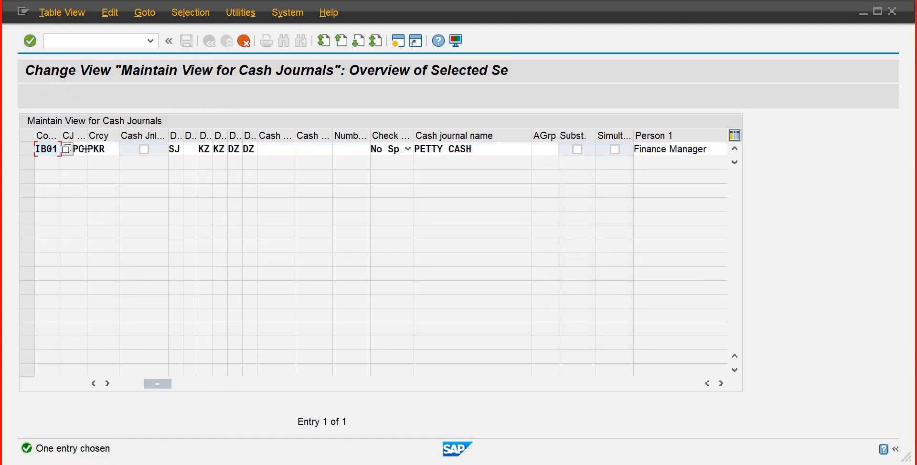
pyautogui.click(84, 149)
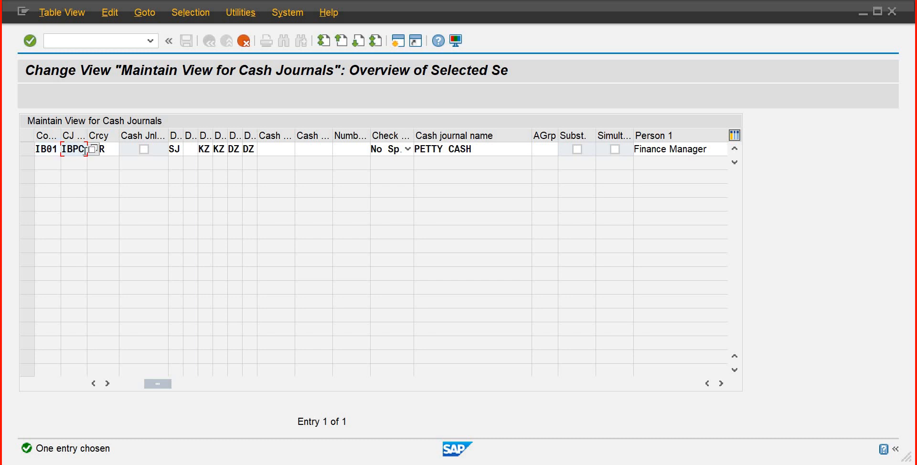
pyautogui.press('BackSpace')
pyautogui.press('BackSpace')
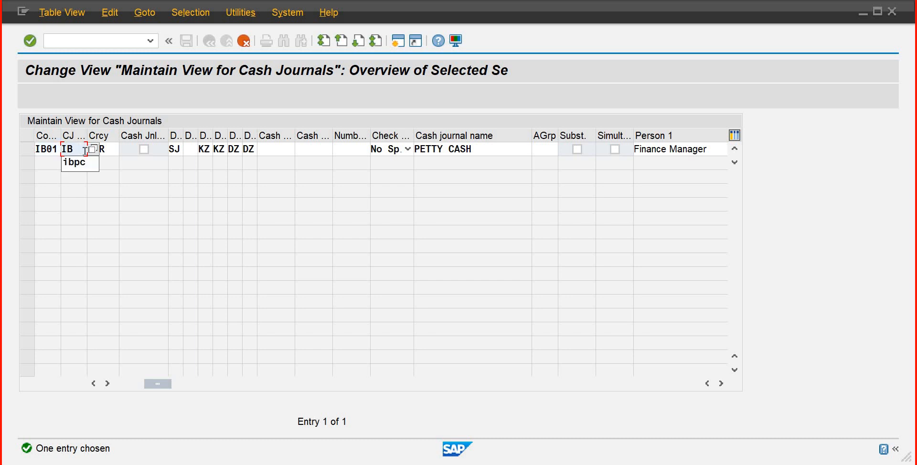
pyautogui.write('g')
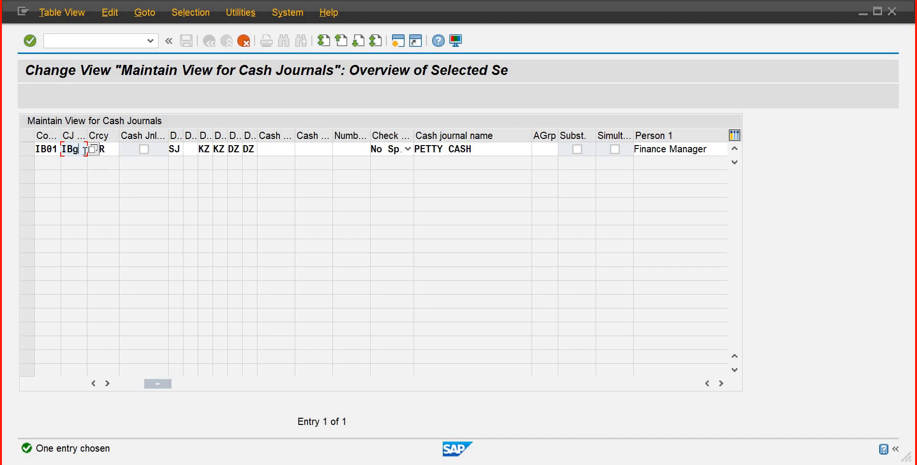
pyautogui.write('c')
pyautogui.press('Tab')
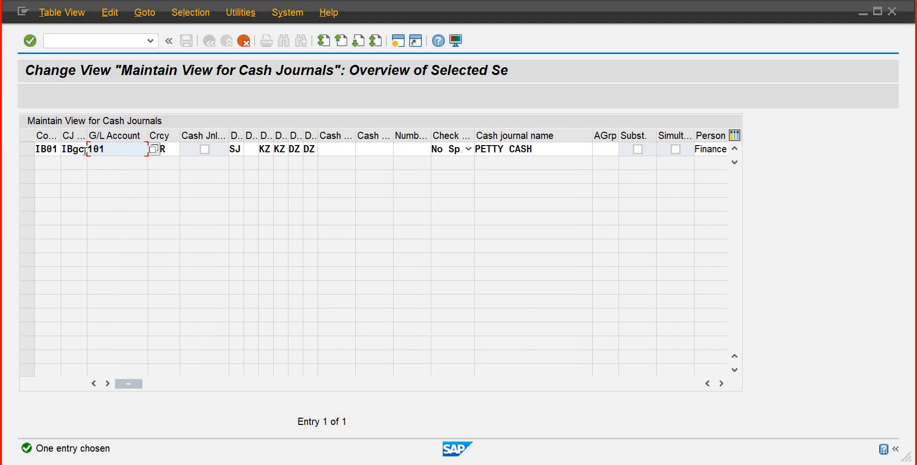
# Step: Name the copied IBGC cash journal General Cash
pyautogui.press('Tab')
pyautogui.press('Tab')
pyautogui.press('Tab')
pyautogui.press('Tab')
pyautogui.press('Tab')
pyautogui.press('Tab')
pyautogui.press('Tab')
pyautogui.press('Tab')
pyautogui.press('Tab')
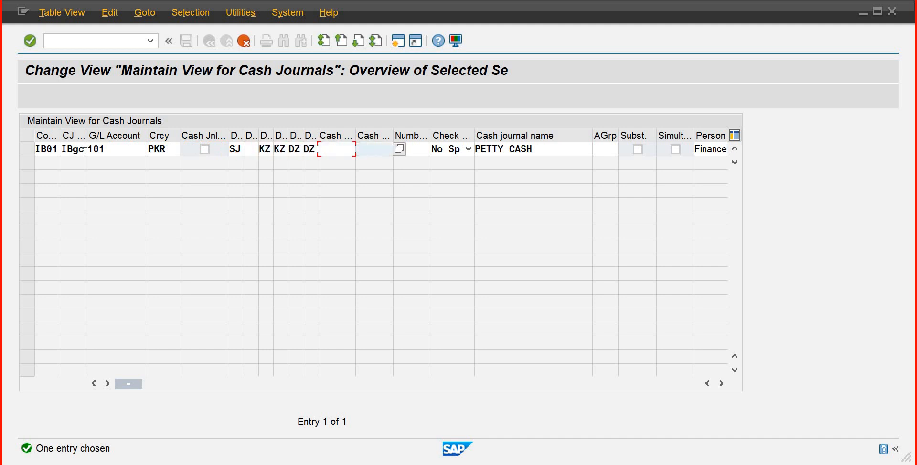
pyautogui.press('Tab')
pyautogui.press('Tab')
pyautogui.press('Tab')
pyautogui.press('Tab')
pyautogui.write('General ')
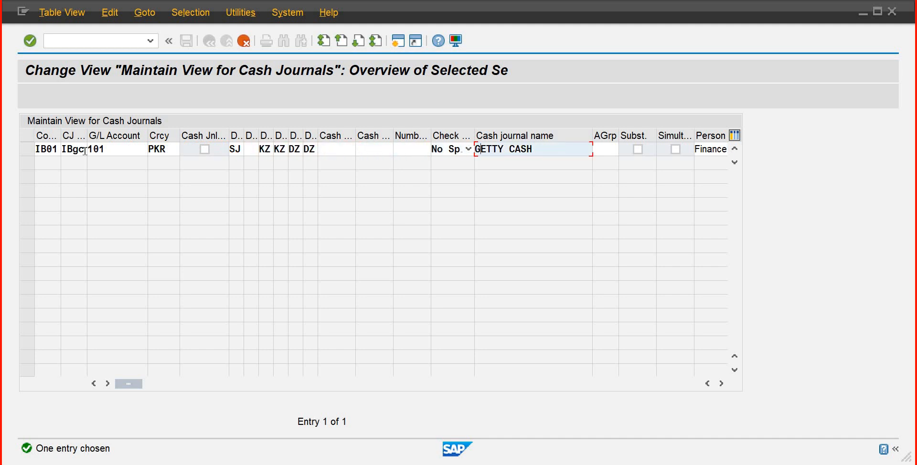
pyautogui.write('Cash')
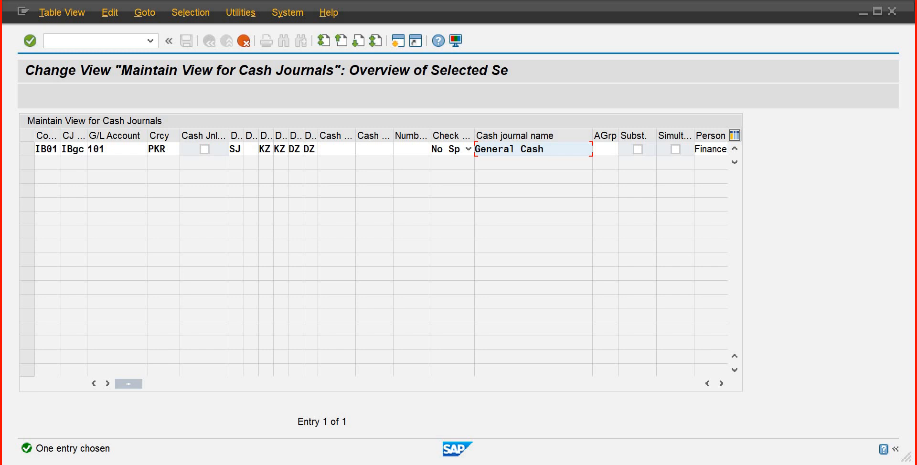
# Step: Assign G/L account 100 to the IBGC cash journal, then confirm and save the copied entry
pyautogui.click(105, 150)
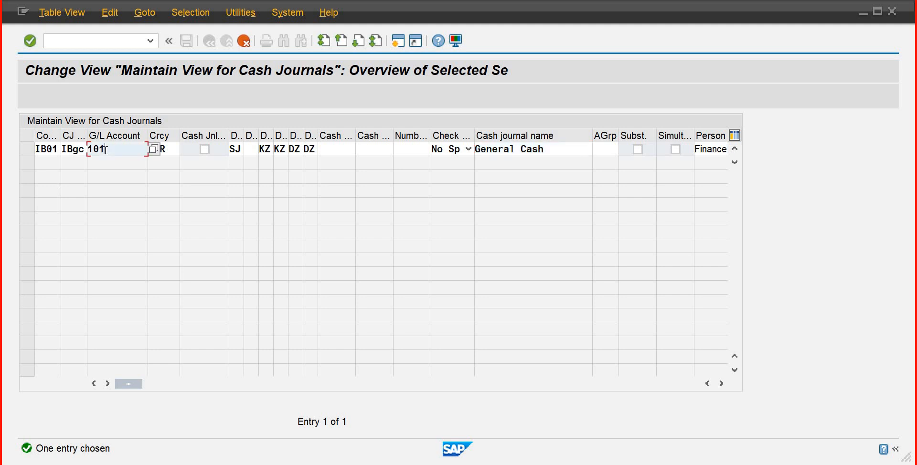
pyautogui.press('BackSpace')
pyautogui.write('0')
pyautogui.press('Return')
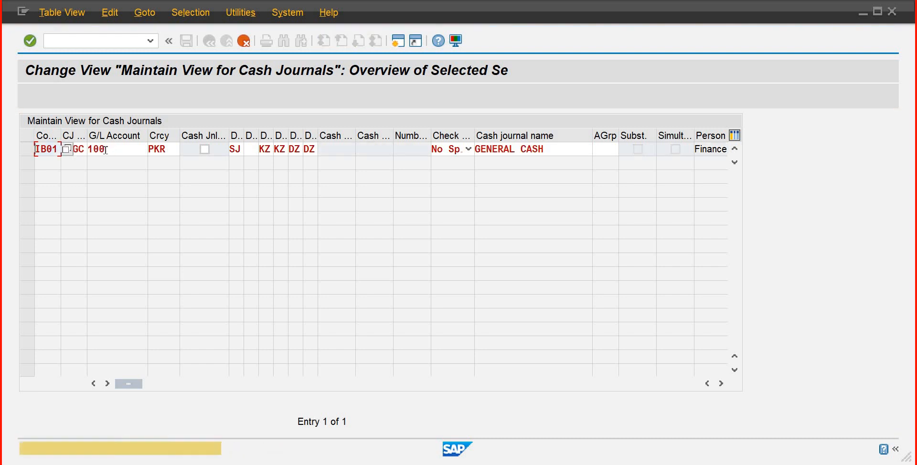
pyautogui.press('Return')
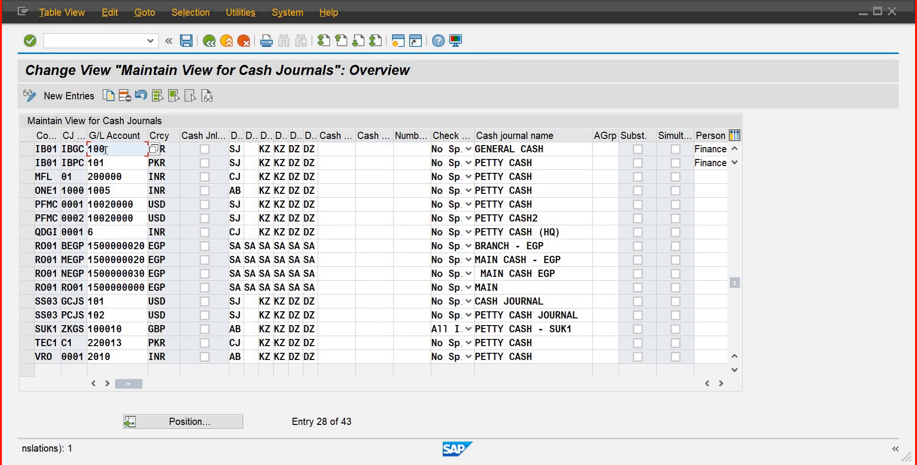
pyautogui.hotkey('ctrl', 's')
pyautogui.click(209, 42)
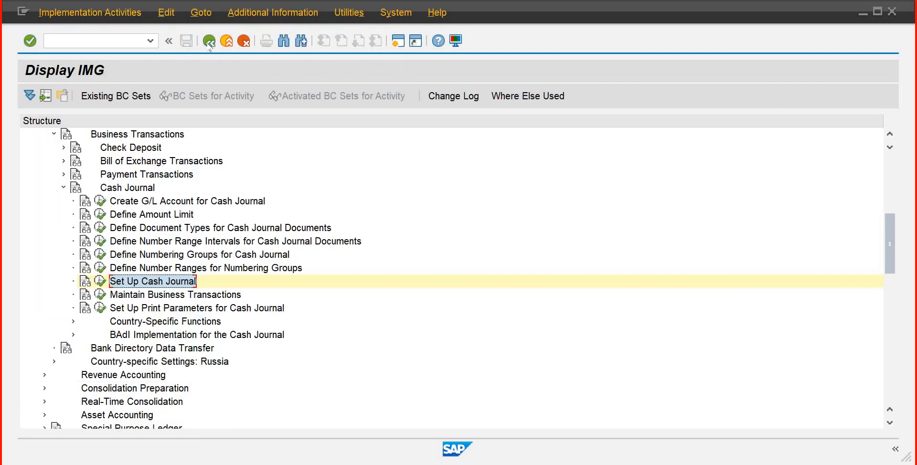
# Step: Open the Maintain Business Transactions activity and start a new entry for company code IB01
pyautogui.click(100, 295)
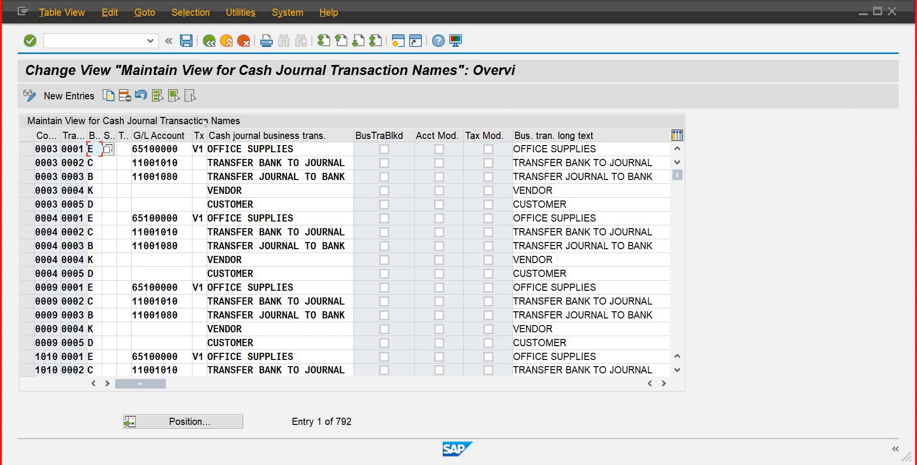
pyautogui.click(72, 98)
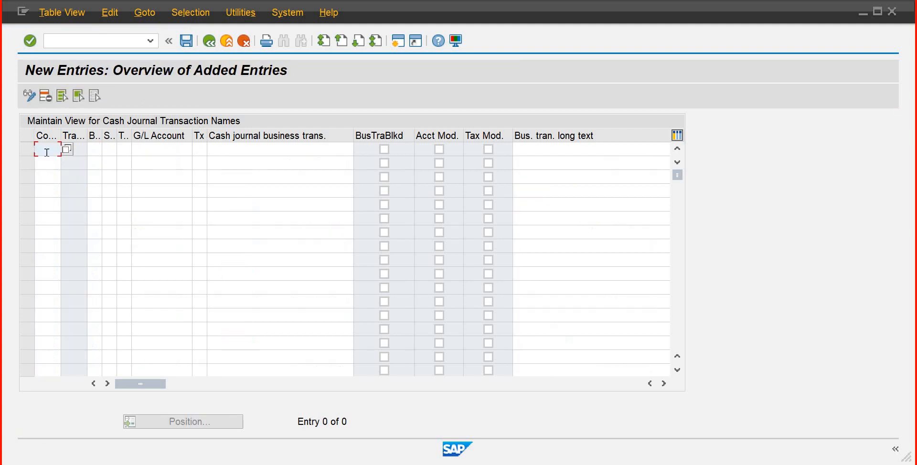
pyautogui.write('ib01')
pyautogui.press('Tab')
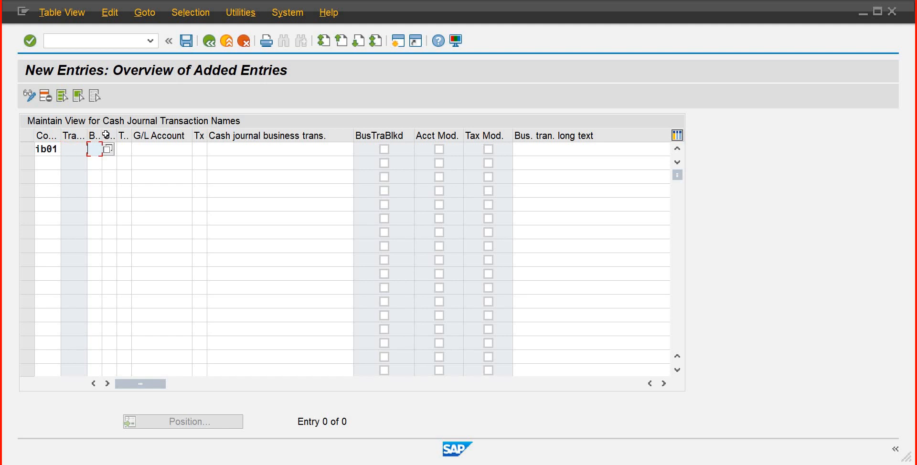
# Step: Set the business transaction type of the new IB01 entry to C, Receipt from bank account
pyautogui.moveTo(101, 136); pyautogui.dragTo(119, 136)
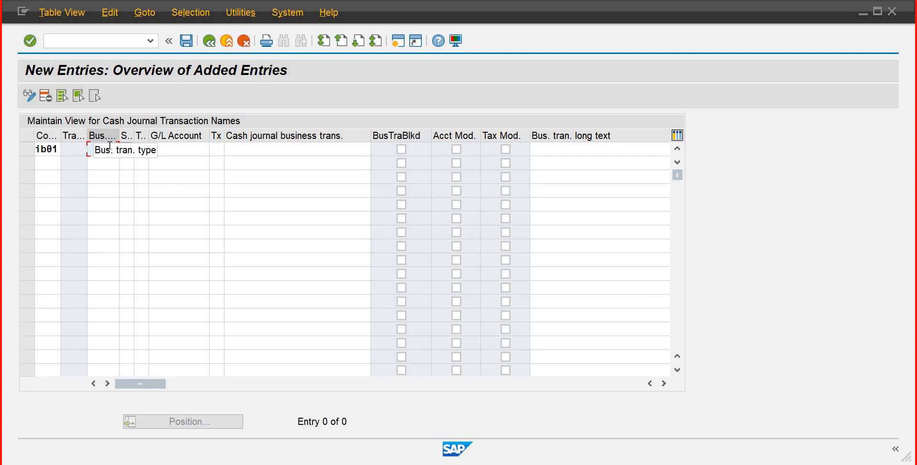
pyautogui.click(110, 149)
pyautogui.click(125, 149)
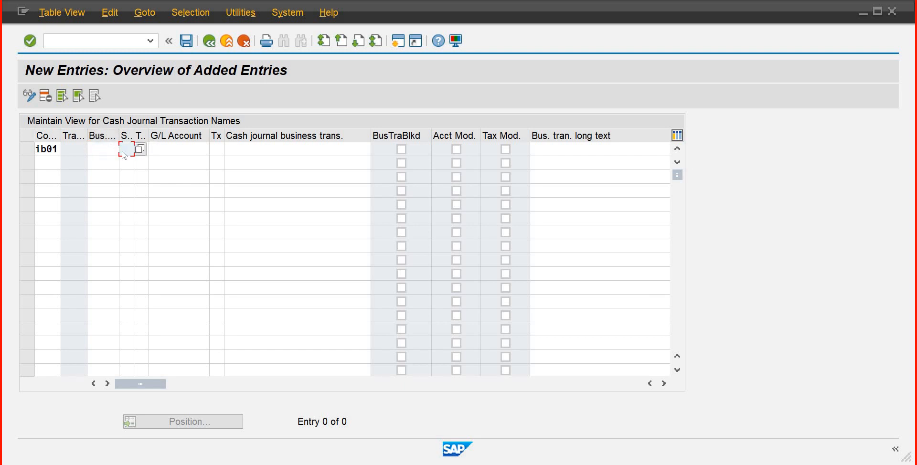
pyautogui.click(113, 150)
pyautogui.click(126, 149)
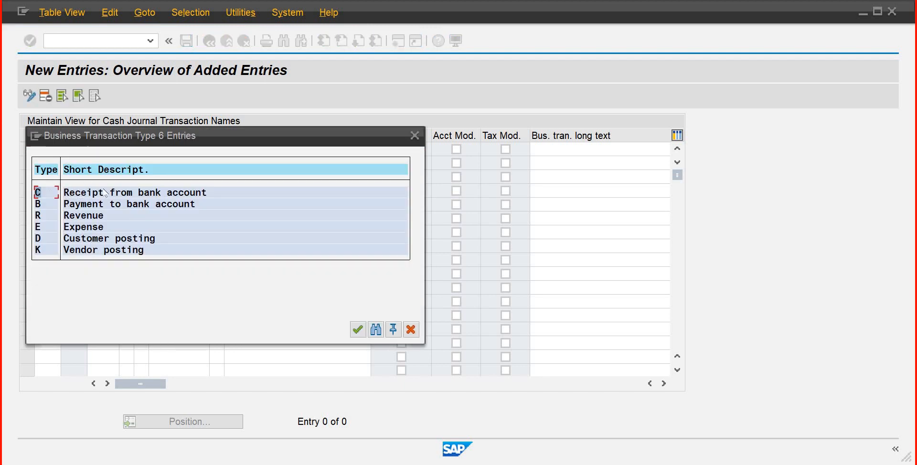
pyautogui.click(89, 193)
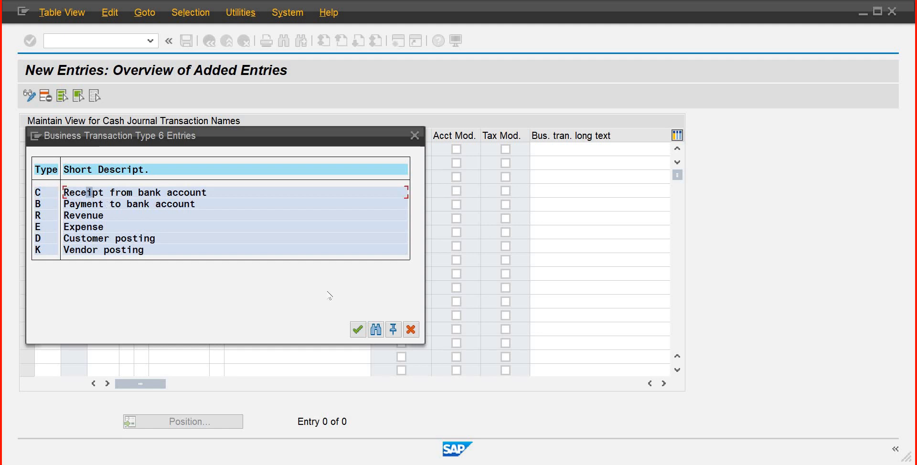
pyautogui.click(358, 330)
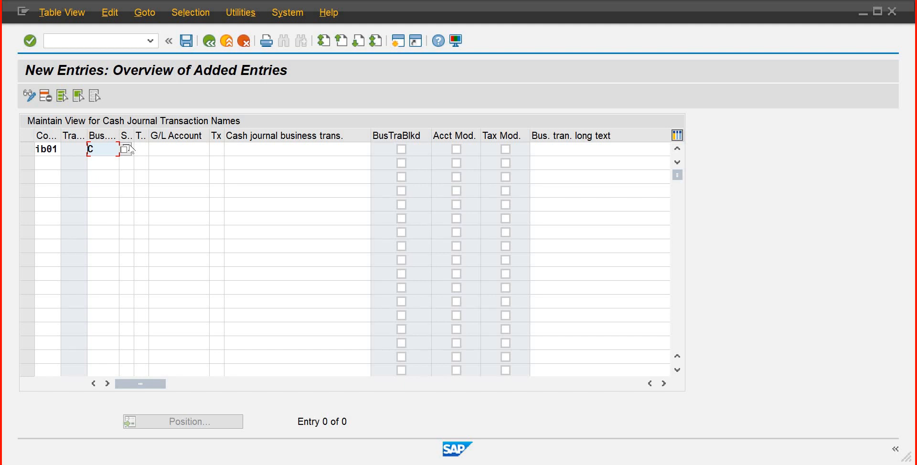
# Step: Classify the IB01 bank receipt transaction as 2, Cash Receipts, and assign it G/L account 100
pyautogui.click(131, 149)
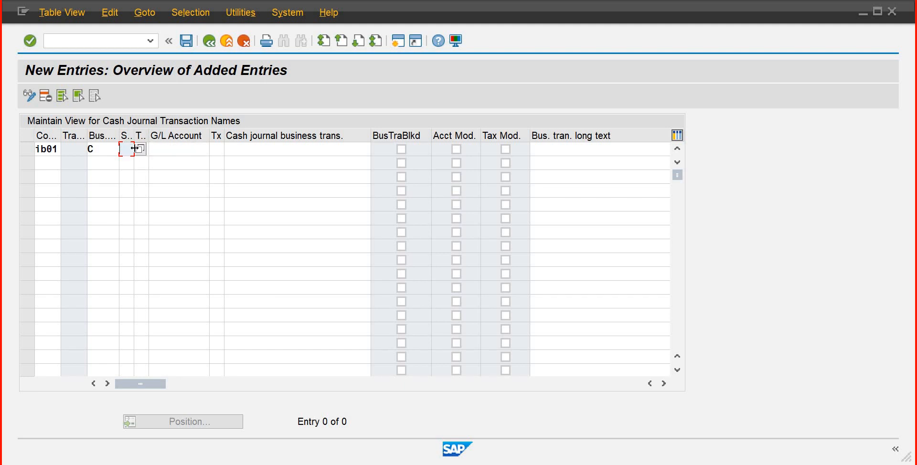
pyautogui.click(137, 150)
pyautogui.click(155, 149)
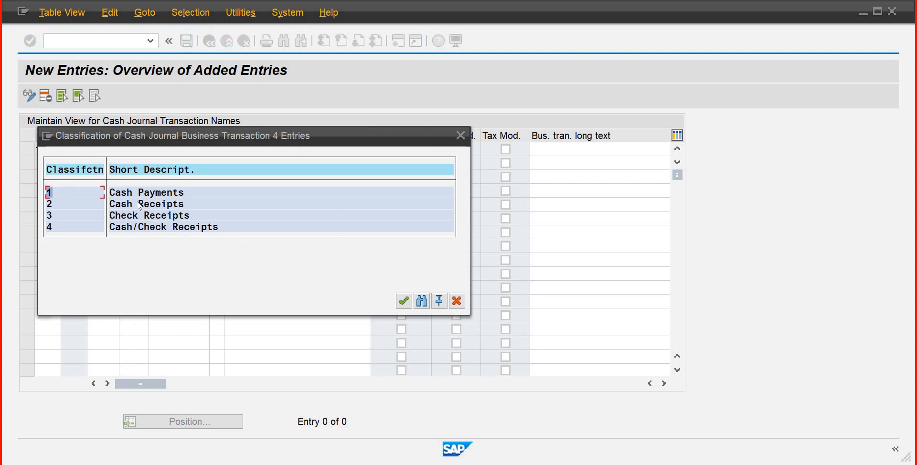
pyautogui.doubleClick(139, 203)
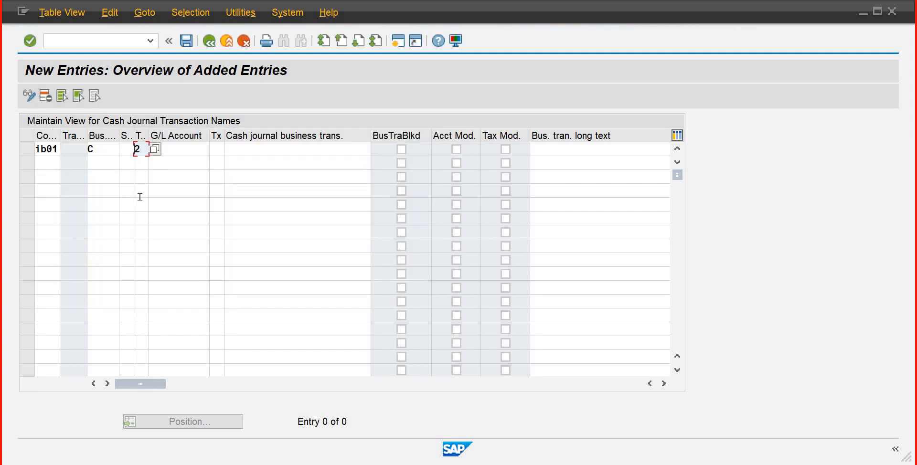
pyautogui.press('Tab')
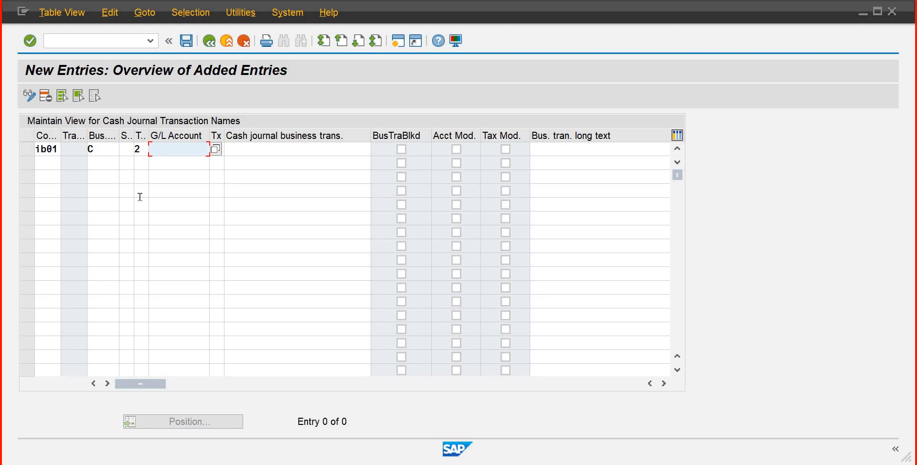
pyautogui.write('100')
pyautogui.press('Tab')
pyautogui.press('Tab')
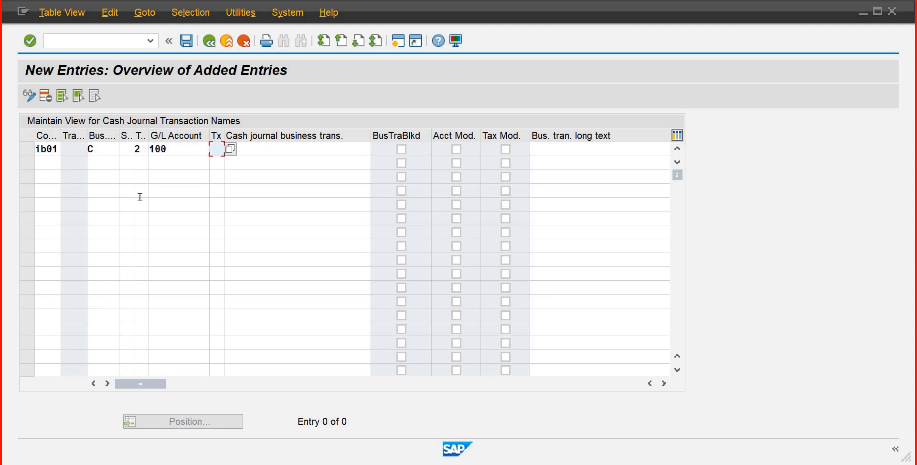
# Step: Name the cash journal business transaction Cash Receive from Bank and confirm the entry
pyautogui.write('Cash')
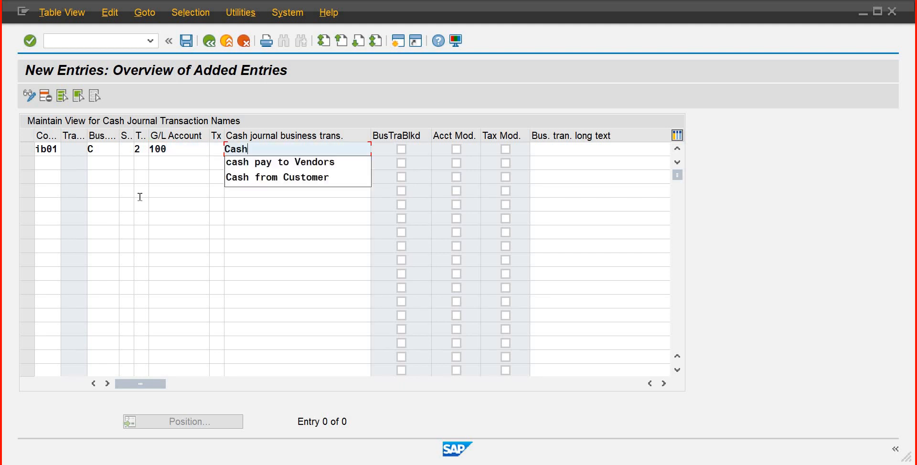
pyautogui.write(' Rec')
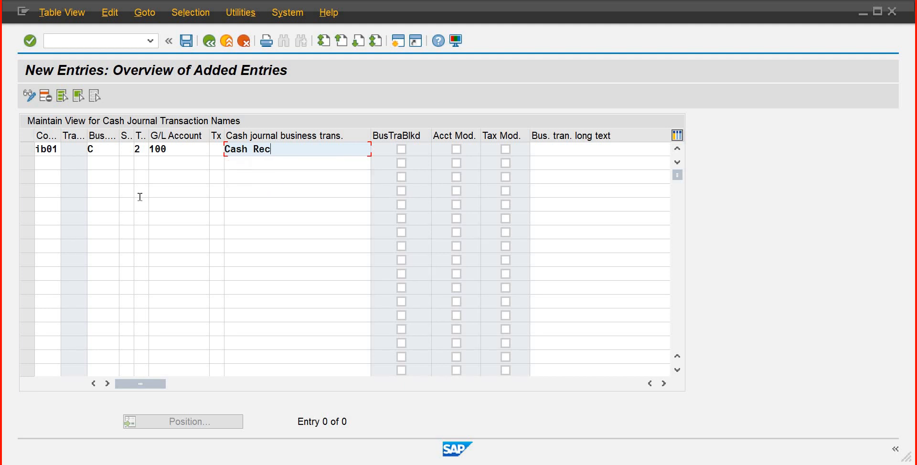
pyautogui.write('eive from Bank')
pyautogui.press('Return')
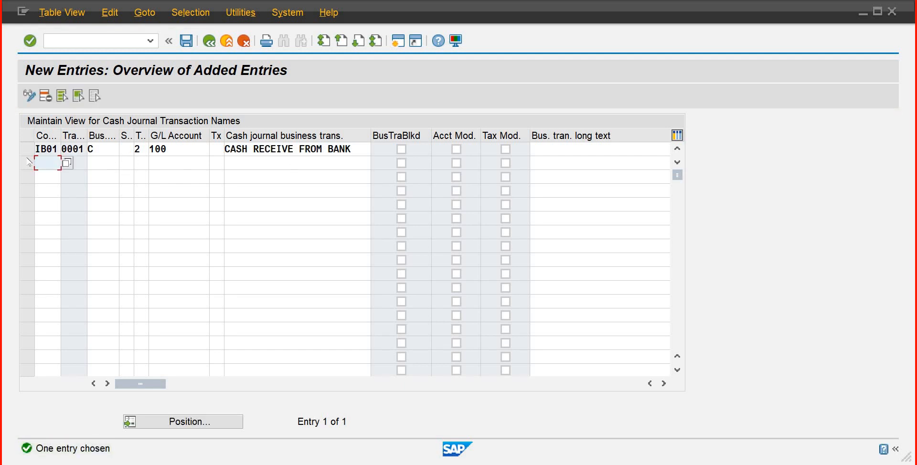
# Step: Start a second business transaction entry for company code IB01 with transaction type D, Customer posting
pyautogui.write('ib01')
pyautogui.press('Tab')
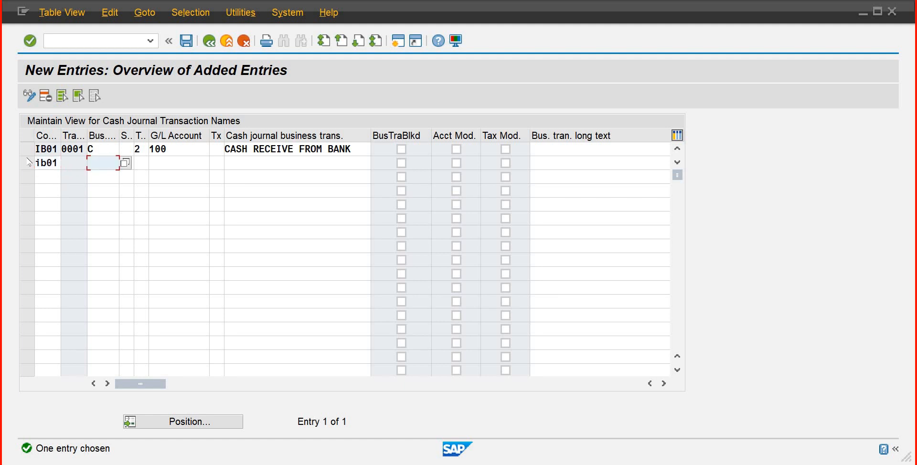
pyautogui.click(125, 164)
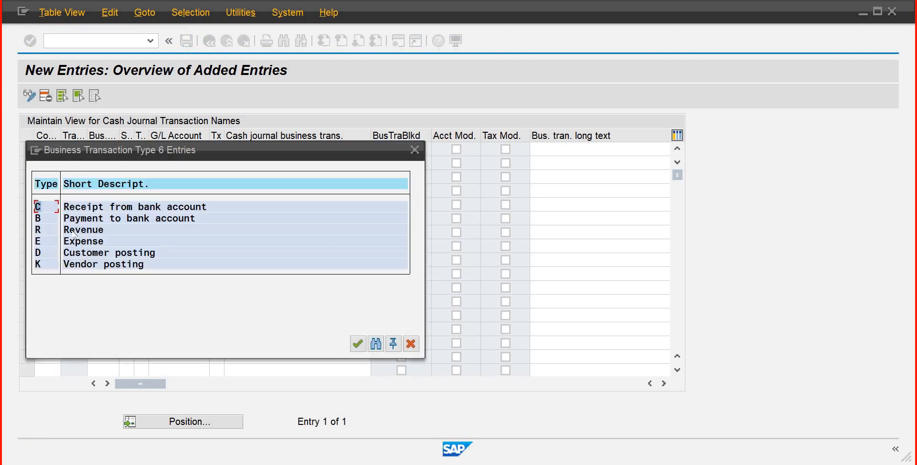
pyautogui.click(73, 231)
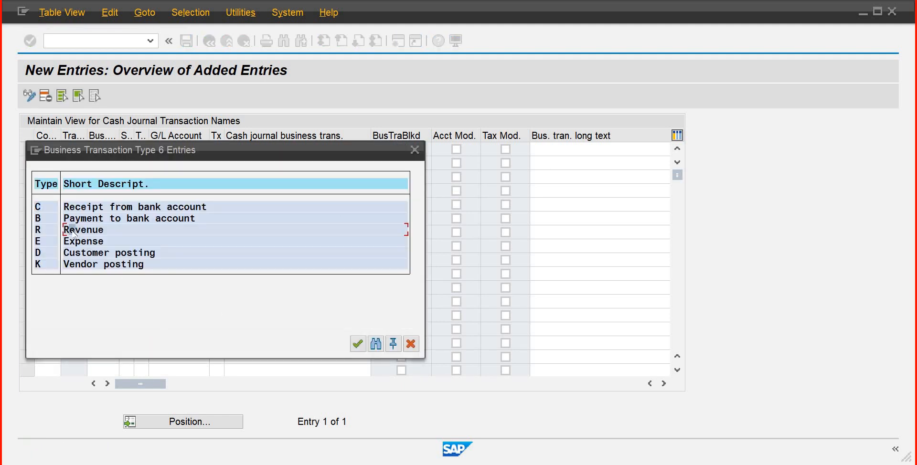
pyautogui.doubleClick(78, 253)
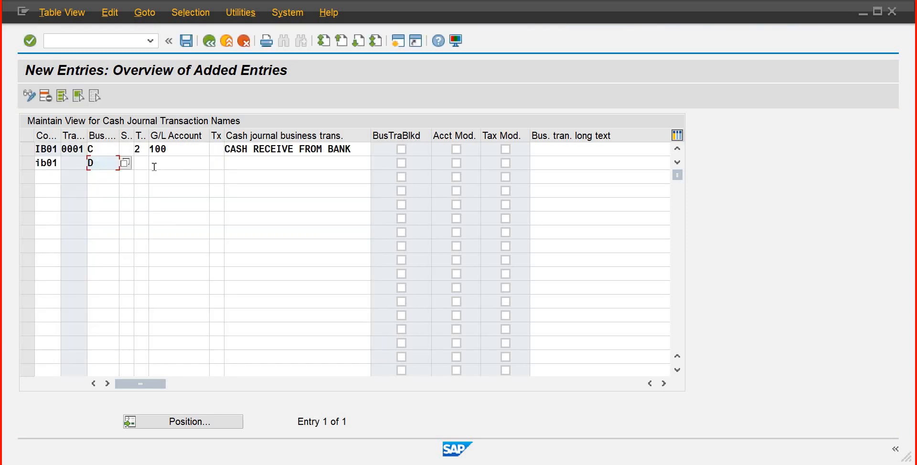
# Step: Classify the IB01 customer posting as 2, Cash Receipts, and name the business transaction Cash from Customer
pyautogui.click(144, 164)
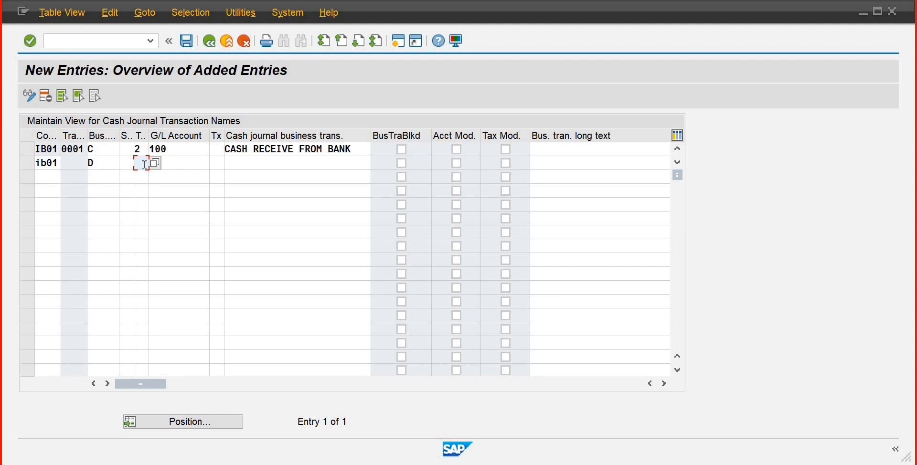
pyautogui.write('2')
pyautogui.press('Tab')
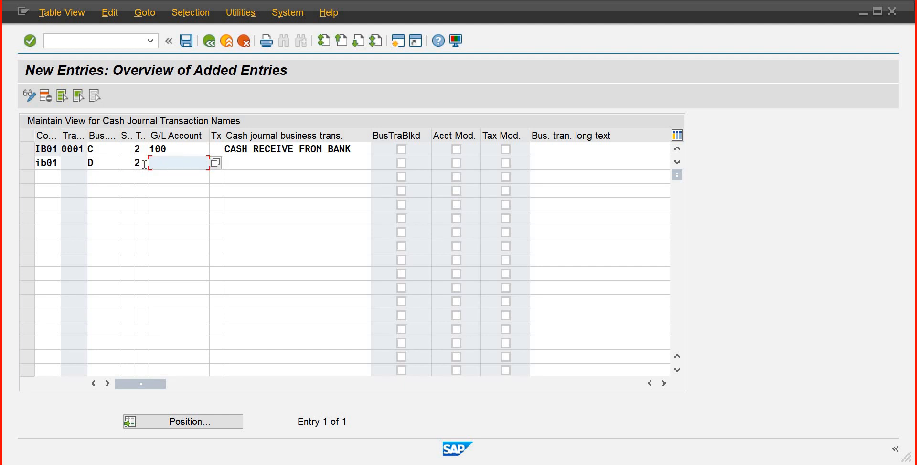
pyautogui.press('Tab')
pyautogui.press('Tab')
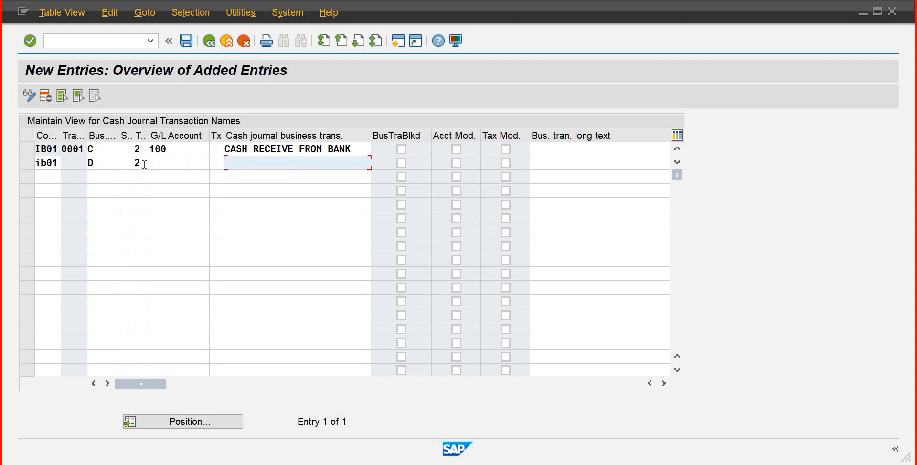
pyautogui.write('C')
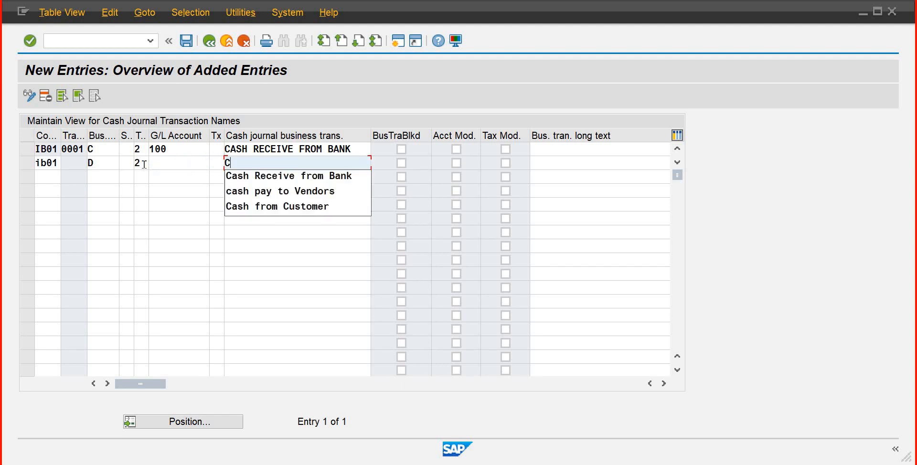
pyautogui.write('ash from')
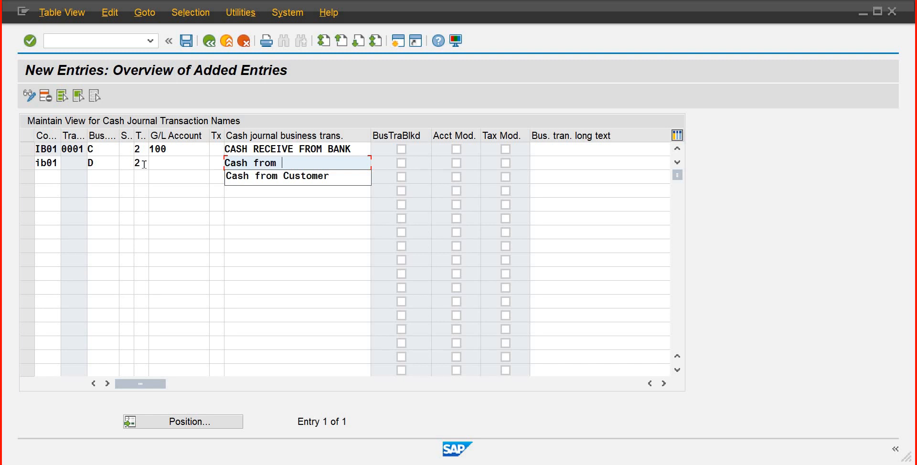
pyautogui.press('Down')
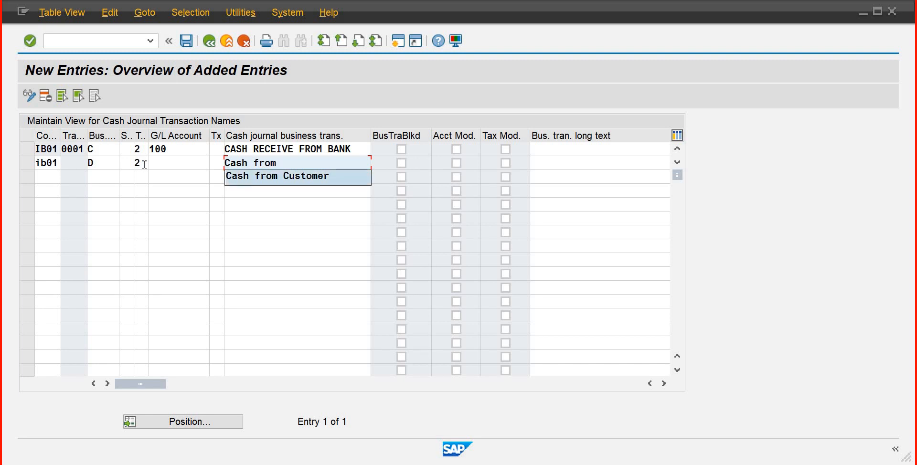
pyautogui.press('Return')
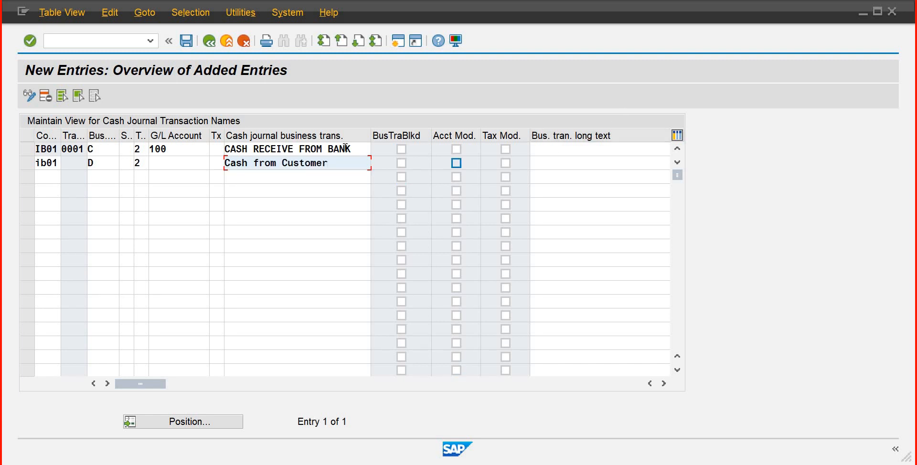
# Step: Copy the bank receipt's transaction name, CASH RECEIVE FROM BANK, into its business transaction long text
pyautogui.moveTo(353, 149); pyautogui.dragTo(215, 142)
pyautogui.hotkey('ctrl', 'c')
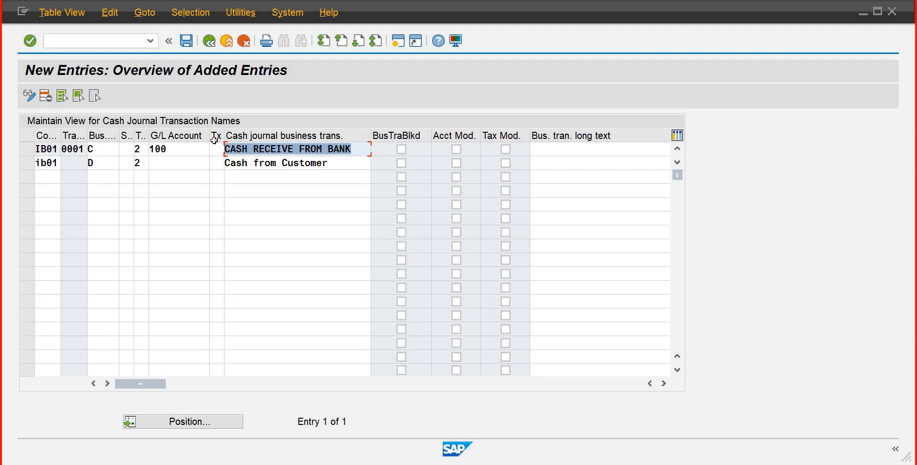
pyautogui.click(553, 149)
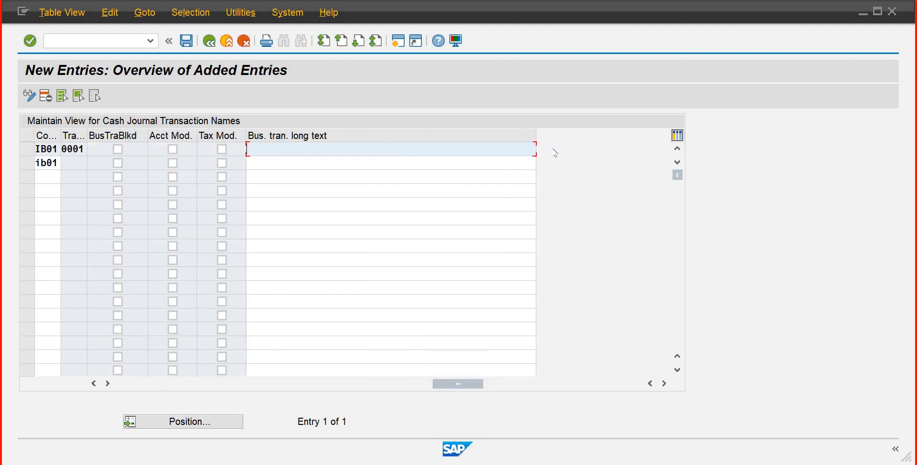
pyautogui.hotkey('ctrl', 'v')
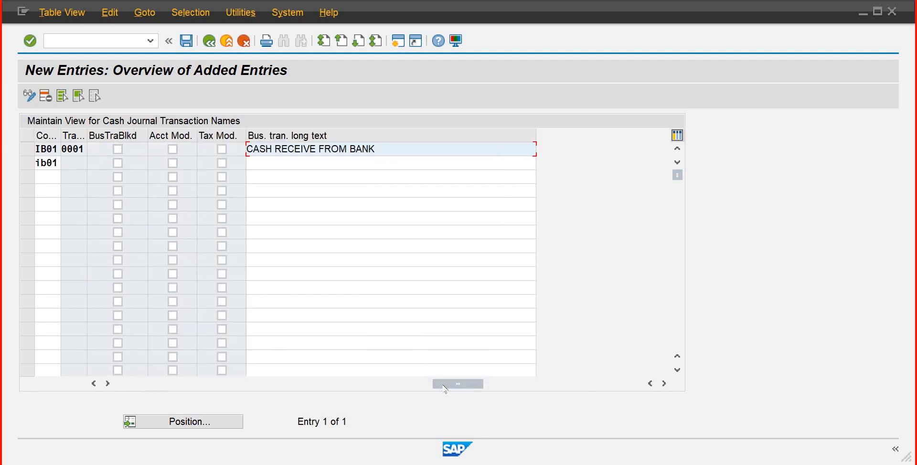
# Step: Copy Cash from Customer into the long text of the customer posting and confirm the entry
pyautogui.moveTo(459, 384); pyautogui.dragTo(353, 384)
pyautogui.moveTo(219, 161); pyautogui.dragTo(71, 166)
pyautogui.hotkey('ctrl', 'c')
pyautogui.click(475, 163)
pyautogui.click(471, 162)
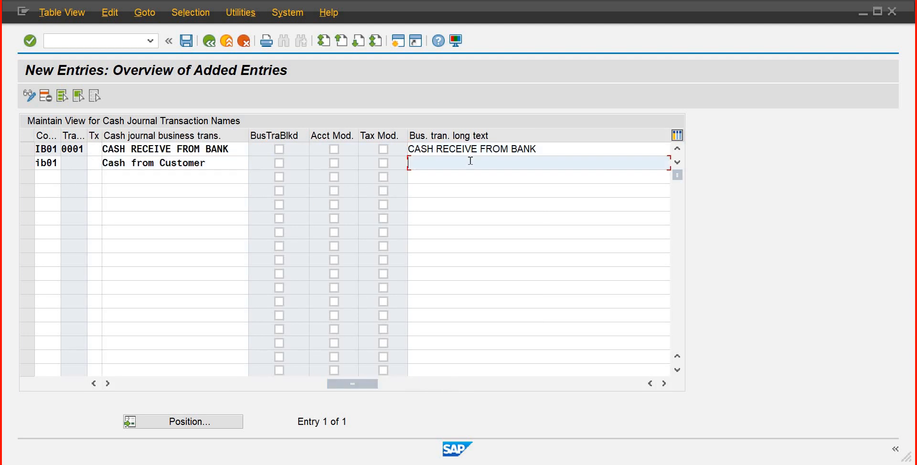
pyautogui.hotkey('ctrl', 'v')
pyautogui.press('Return')
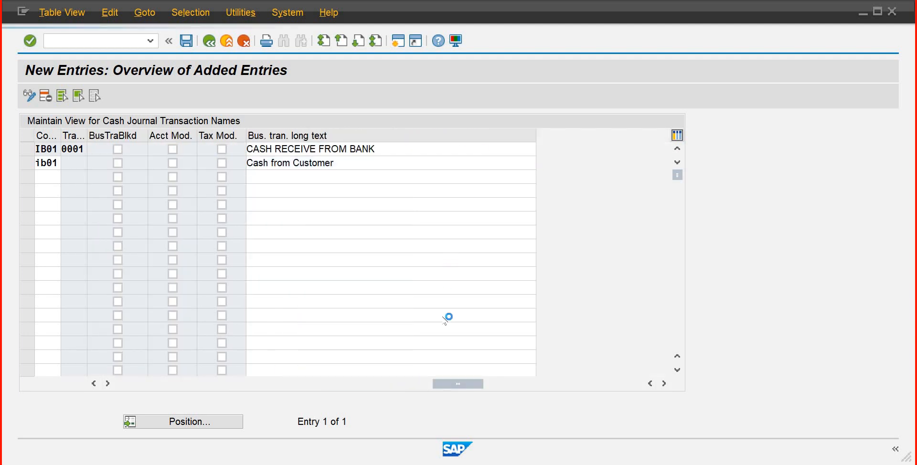
# Step: Start a third business transaction for company code IB01 with type R, Revenue, and classification 2
pyautogui.click(373, 385)
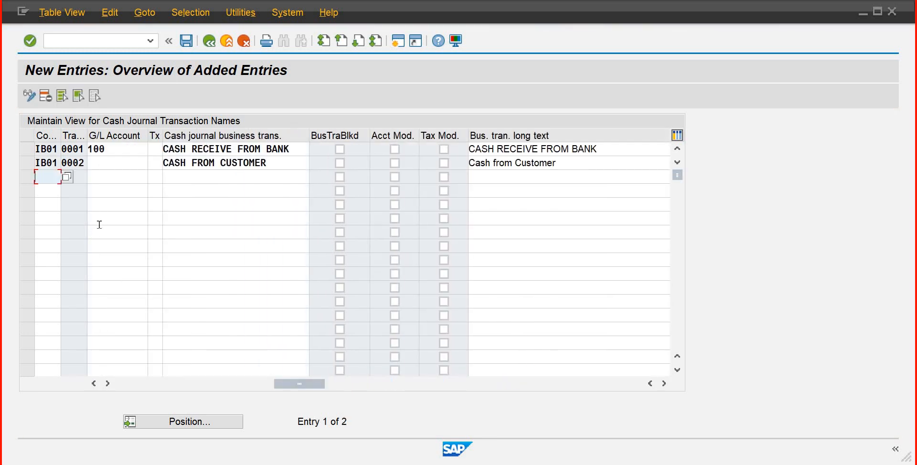
pyautogui.write('ib01')
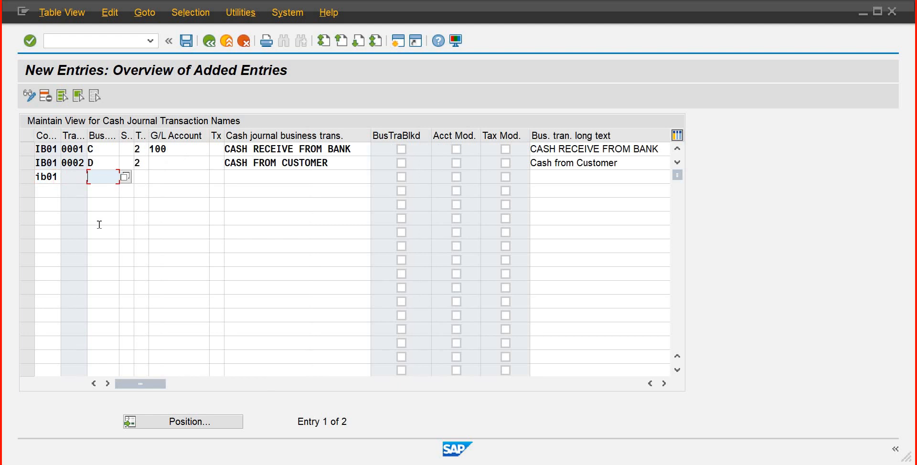
pyautogui.click(125, 178)
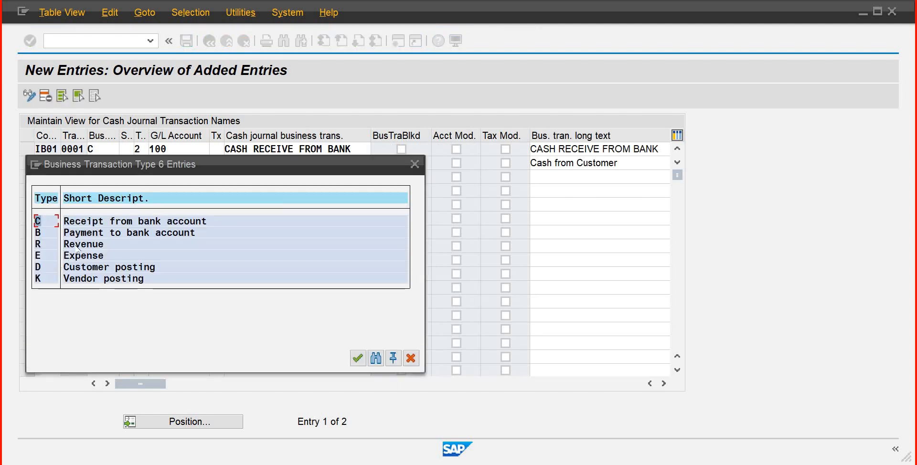
pyautogui.click(358, 359)
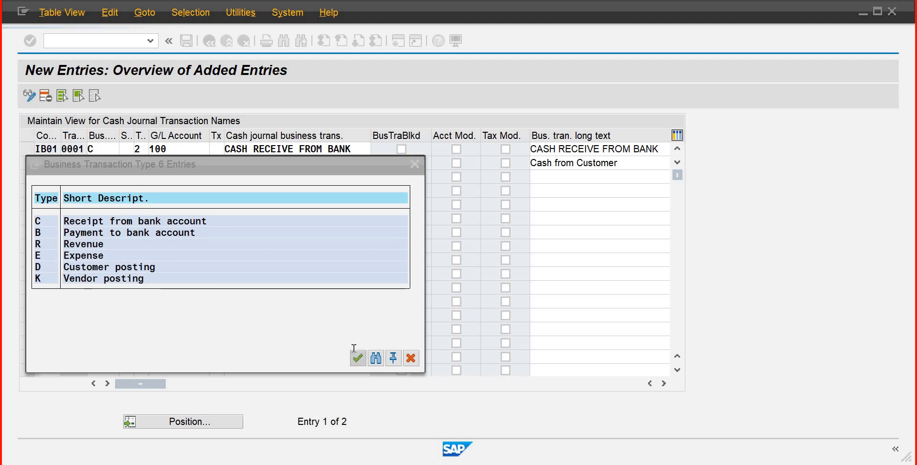
pyautogui.press('Tab')
pyautogui.press('Tab')
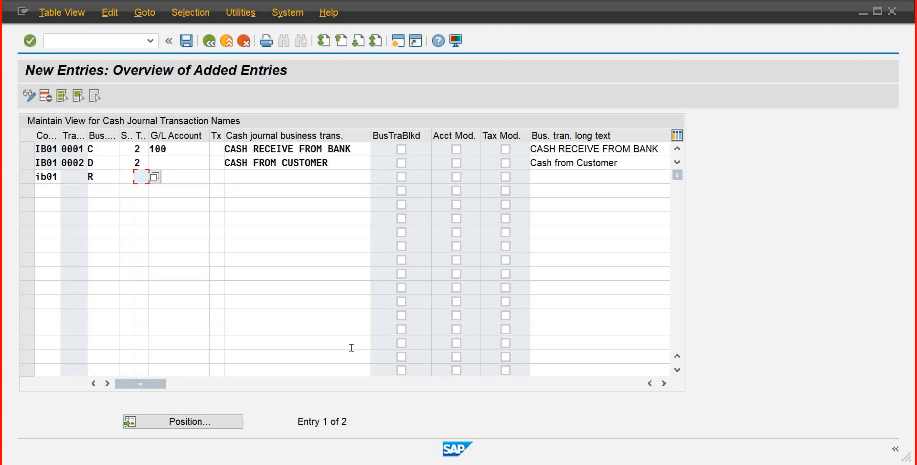
pyautogui.write('2')
pyautogui.press('Tab')
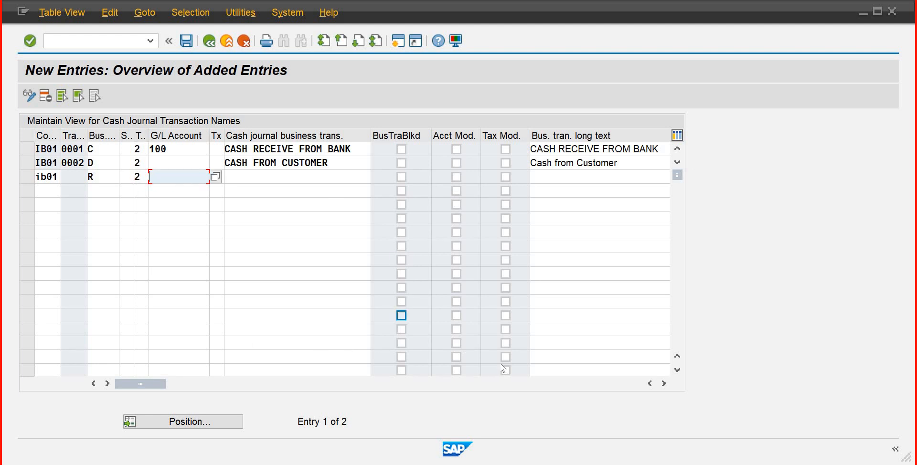
# Step: Open a new session and run transaction FS00 to maintain G/L accounts centrally
pyautogui.click(398, 42)
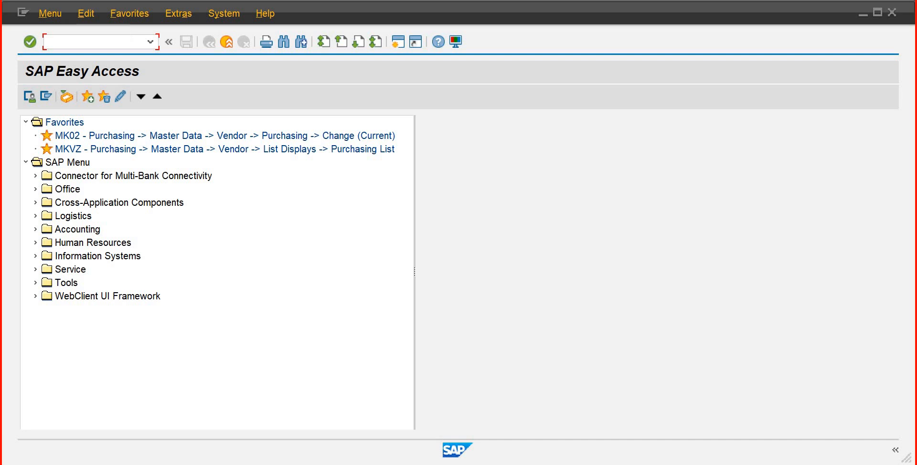
pyautogui.write('fs00')
pyautogui.press('Return')
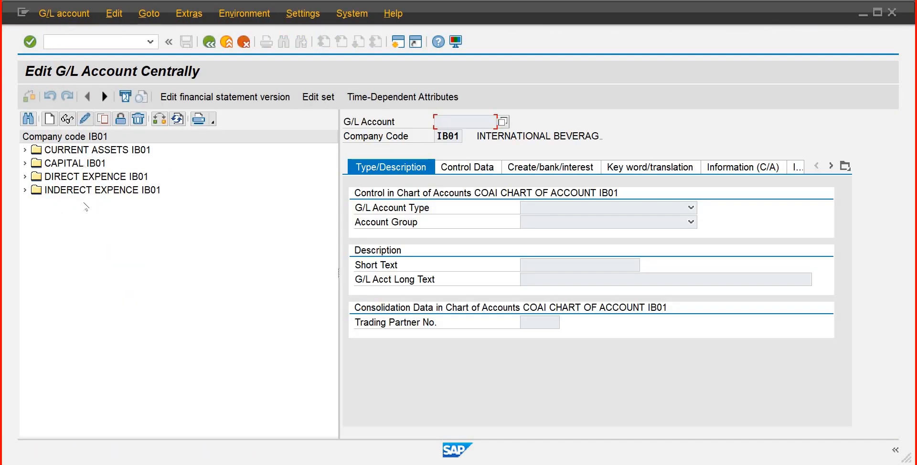
pyautogui.click(56, 123)
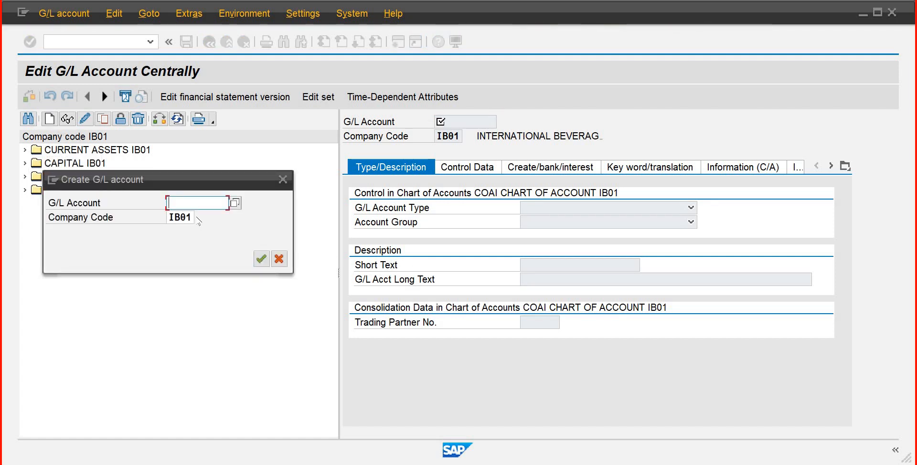
pyautogui.write('700')
pyautogui.press('Return')
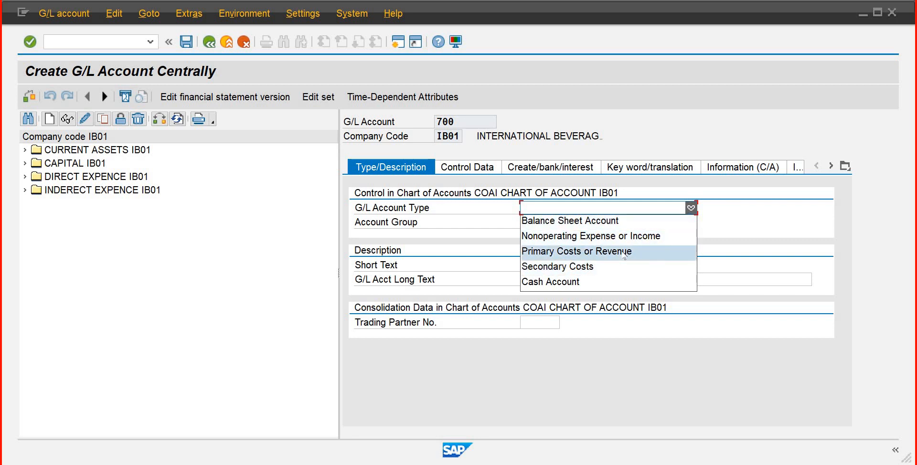
pyautogui.click(623, 254)
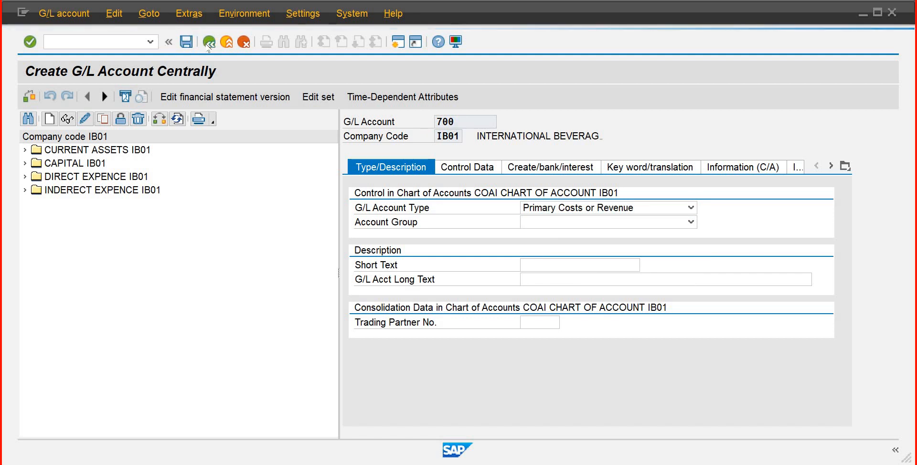
pyautogui.click(243, 42)
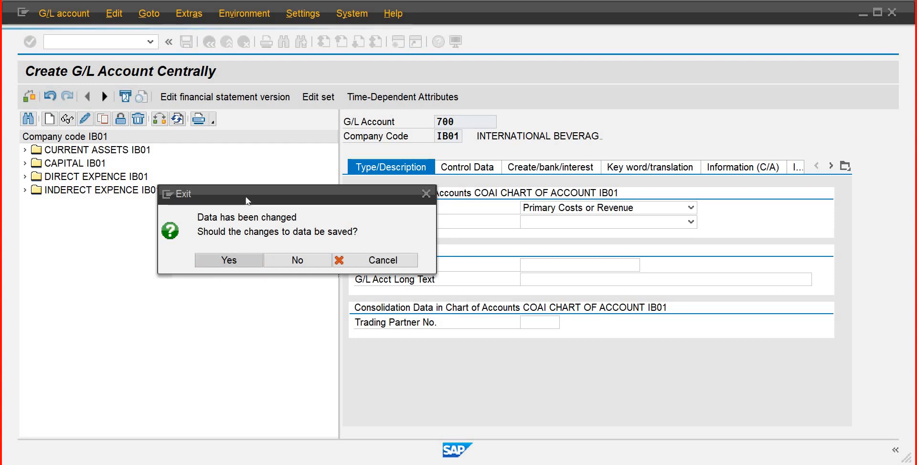
pyautogui.press('Return')
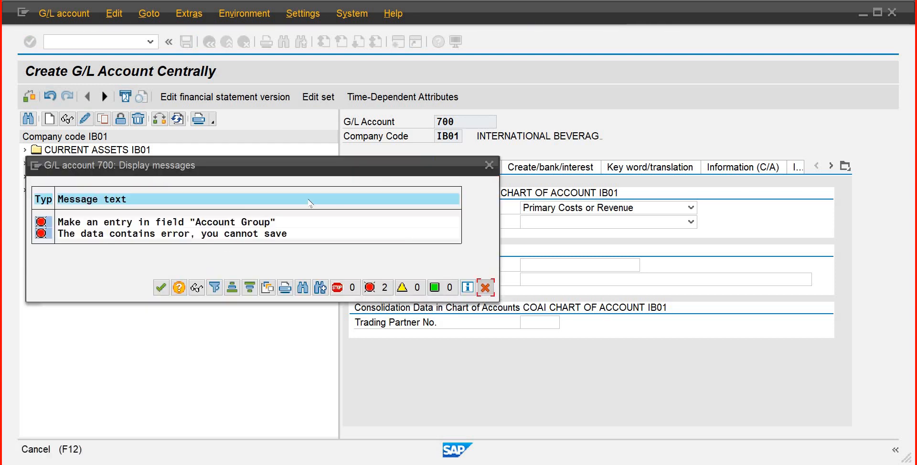
pyautogui.press('Return')
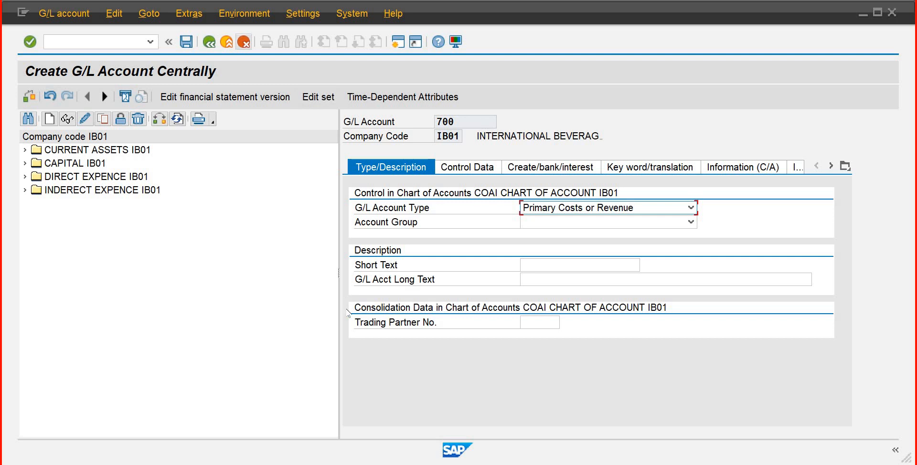
pyautogui.press('Escape')
pyautogui.click(300, 260)
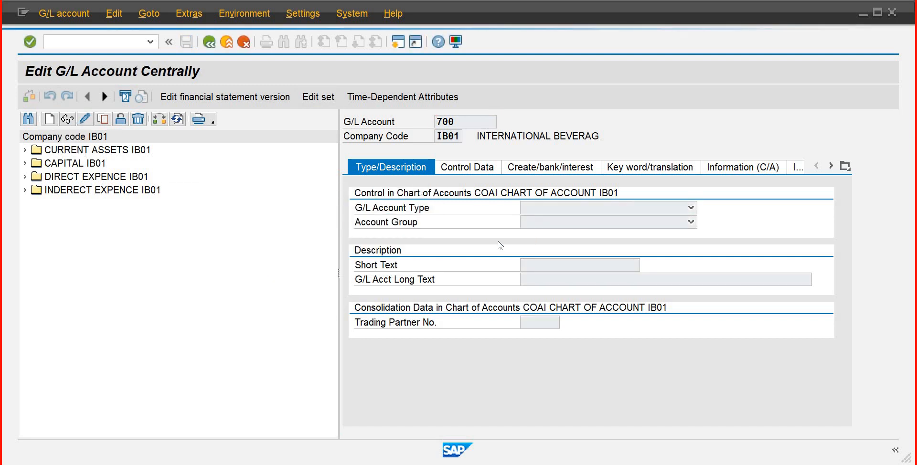
# Step: Start creating G/L account 800 in company code IB01 with type Primary Costs or Revenue and account group INCOM/REVENUE IB01
pyautogui.press('F5')
pyautogui.write('800')
pyautogui.press('Tab')
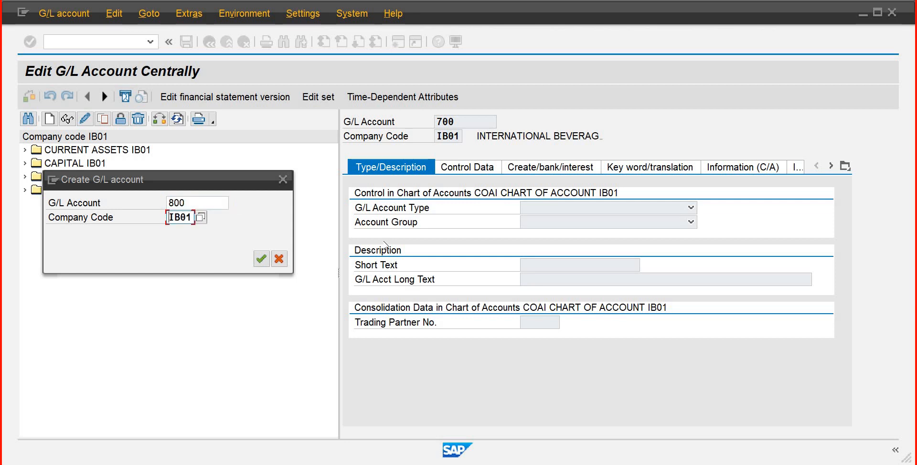
pyautogui.press('Return')
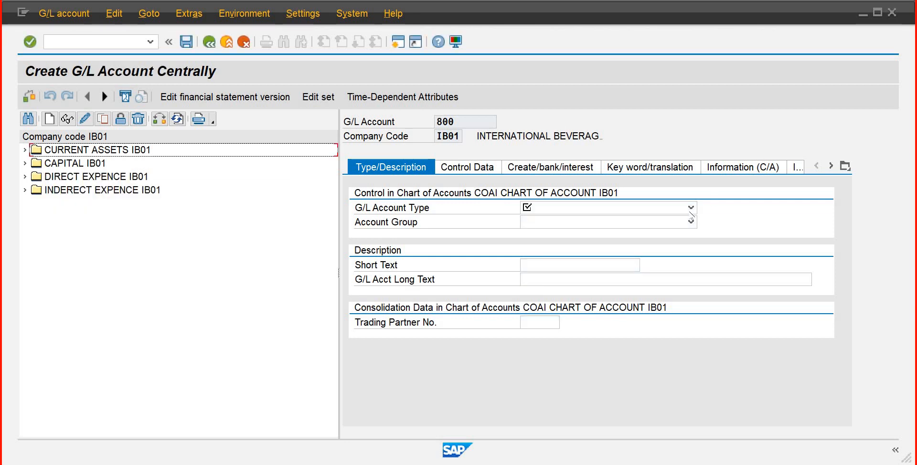
pyautogui.click(690, 208)
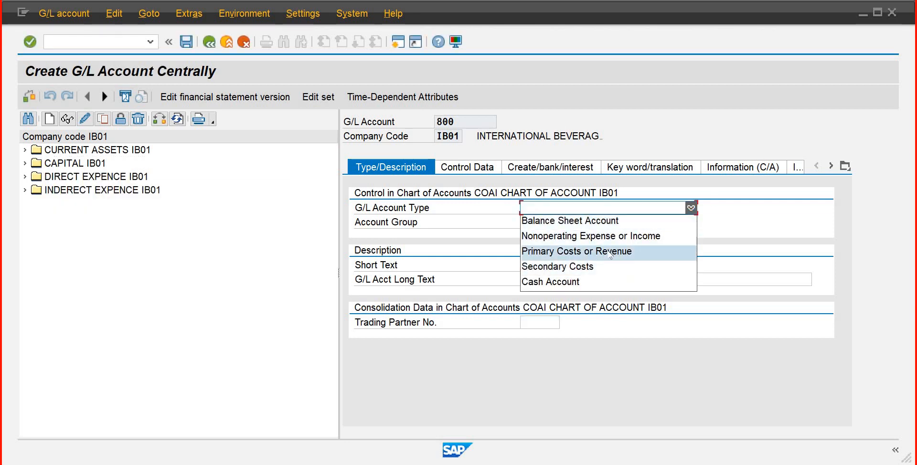
pyautogui.click(609, 254)
pyautogui.click(583, 224)
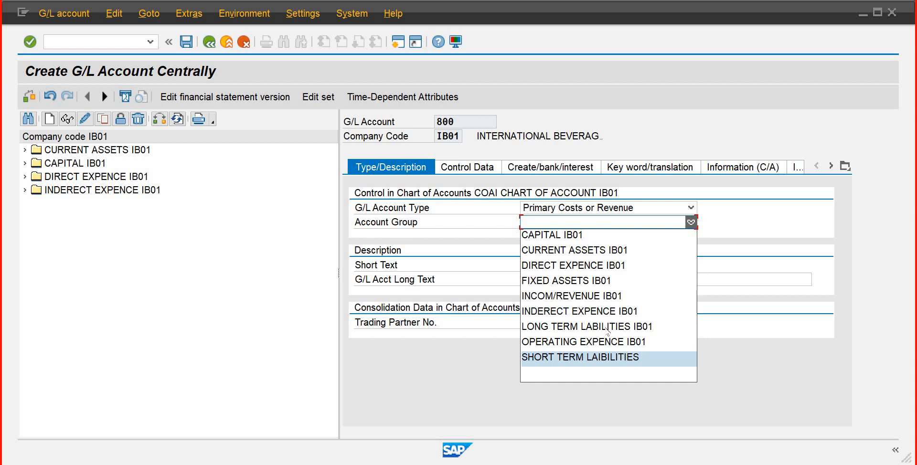
pyautogui.click(588, 297)
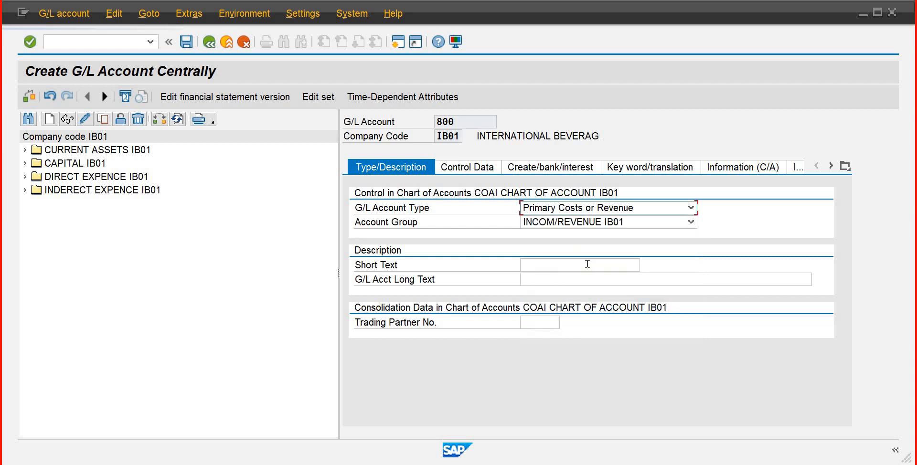
# Step: Enter Cash Revenue as both the short text and the long text of G/L account 800
pyautogui.click(581, 267)
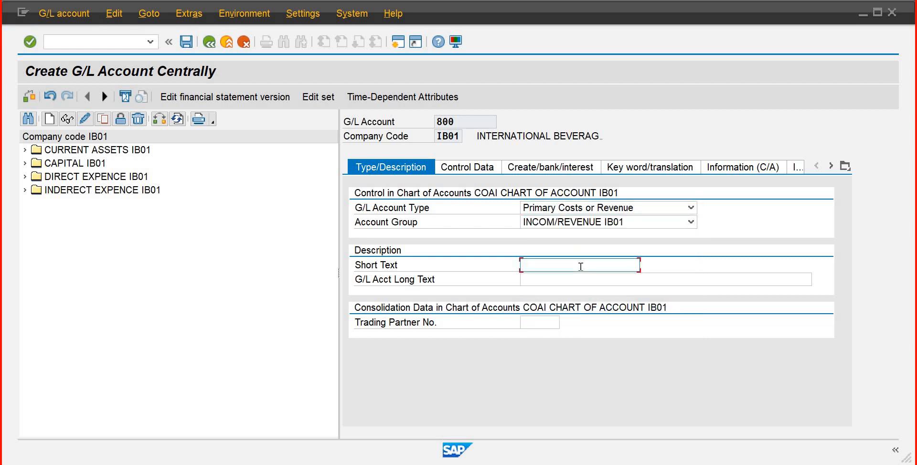
pyautogui.write('C')
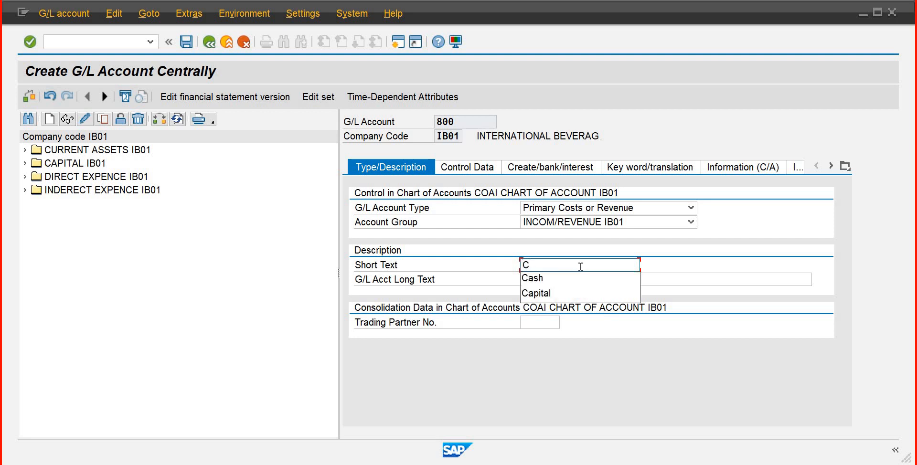
pyautogui.write('o')
pyautogui.press('BackSpace')
pyautogui.press('Down')
pyautogui.press('Return')
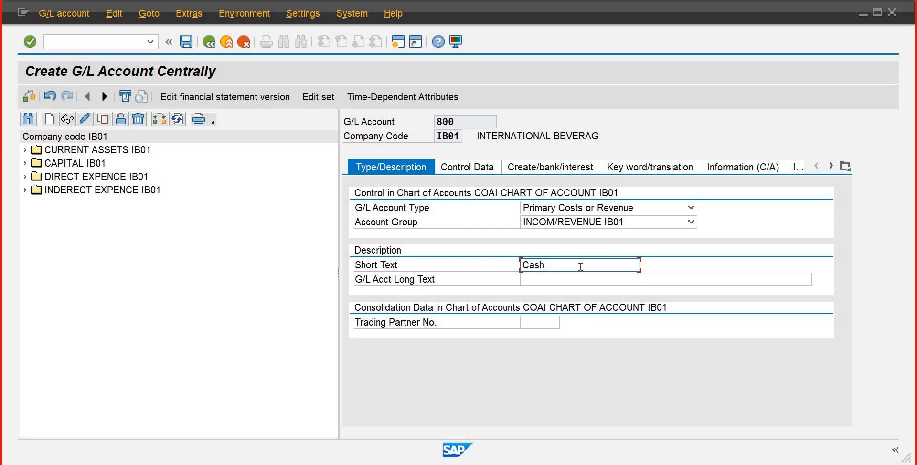
pyautogui.write('Revenue')
pyautogui.press('Tab')
pyautogui.moveTo(562, 264); pyautogui.dragTo(519, 265)
pyautogui.hotkey('ctrl', 'c')
pyautogui.click(539, 279)
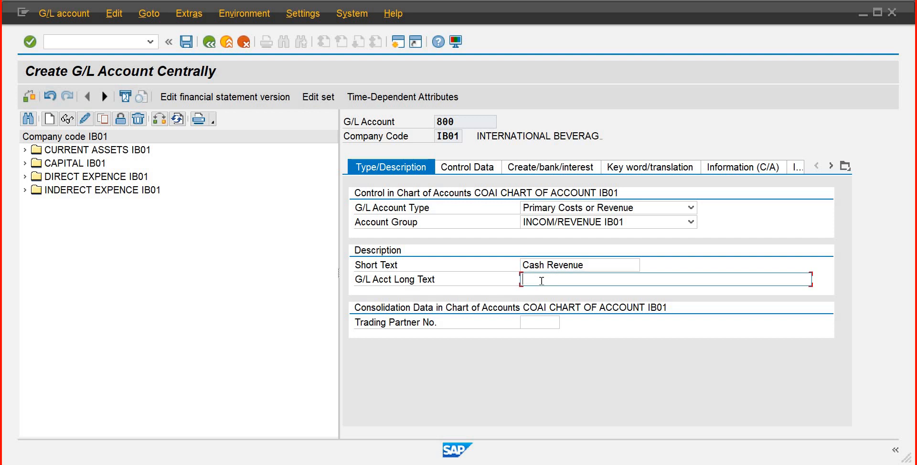
pyautogui.hotkey('ctrl', 'v')
# Step: In the control data of account 800, enable balances in local currency only and set the sort key to 001
pyautogui.click(474, 168)
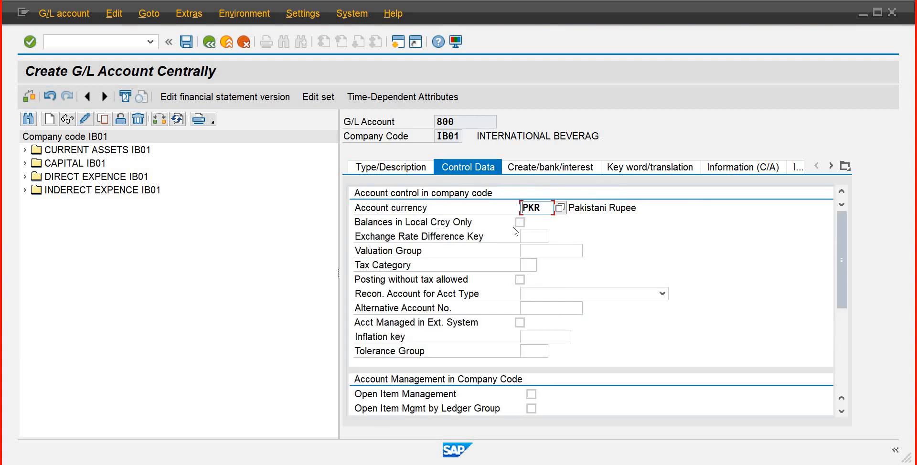
pyautogui.click(519, 222)
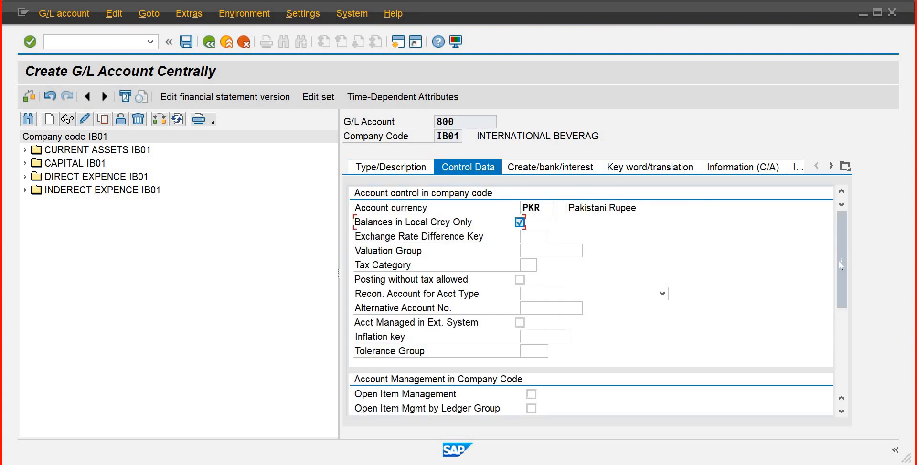
pyautogui.scroll(-5, 752, 323)
pyautogui.click(540, 266)
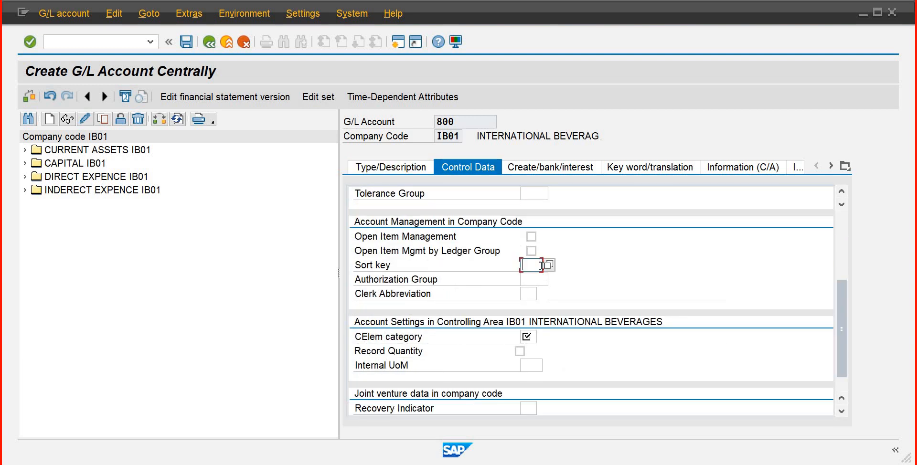
pyautogui.write('001')
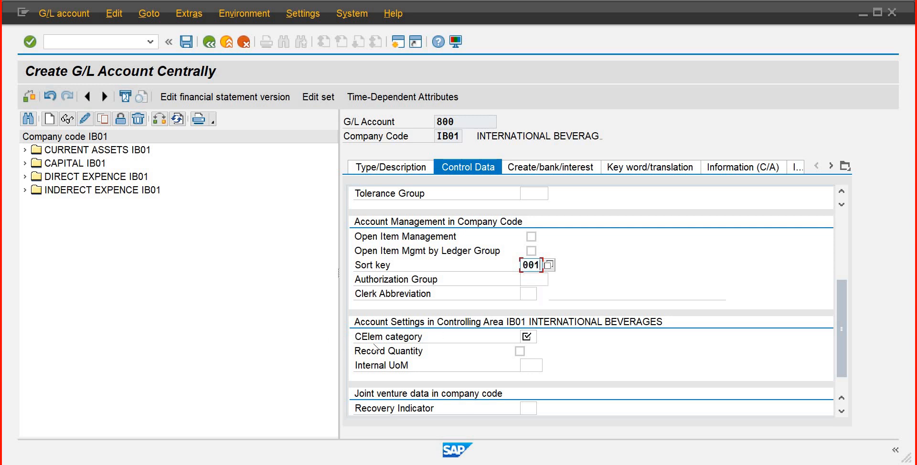
# Step: Assign field status group YB01 to account 800 and save the account
pyautogui.click(550, 167)
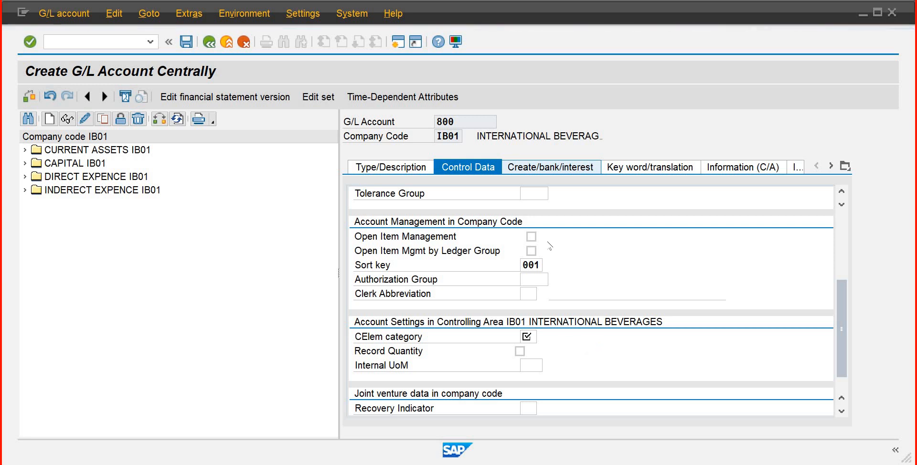
pyautogui.write('y')
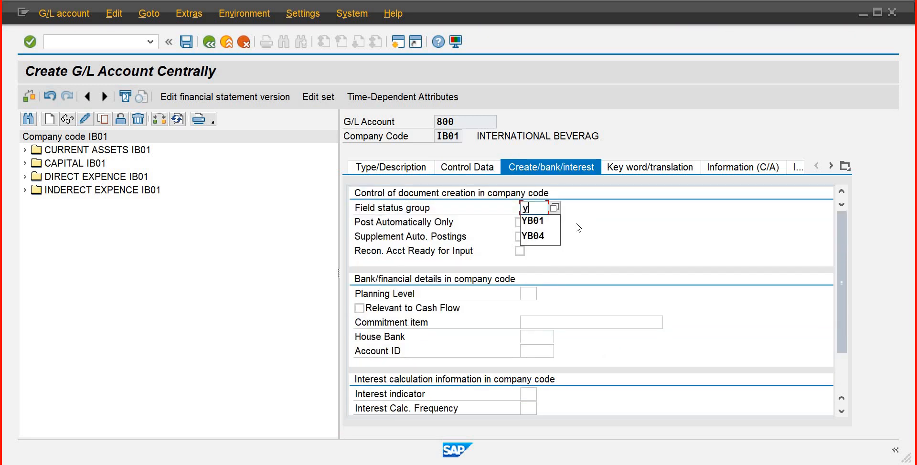
pyautogui.click(557, 222)
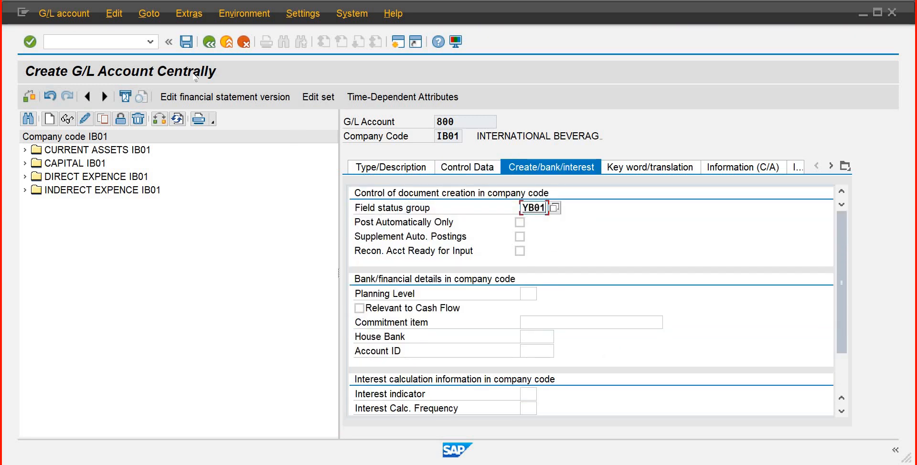
pyautogui.click(191, 47)
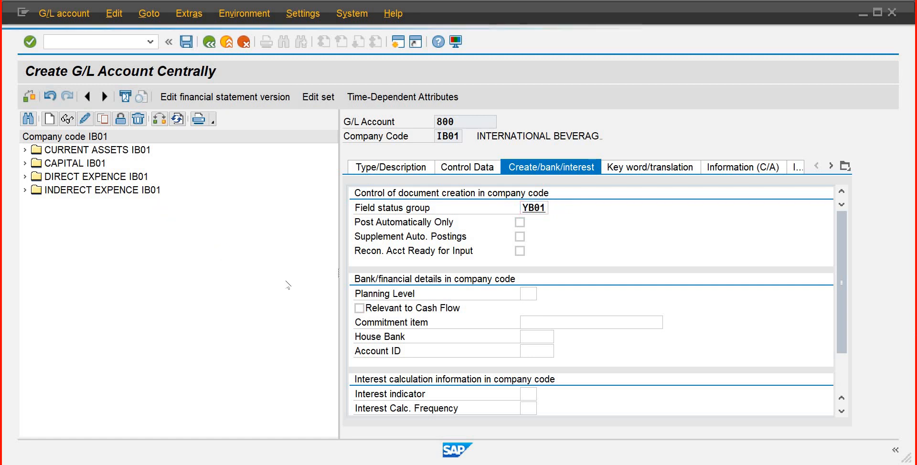
pyautogui.click(221, 260)
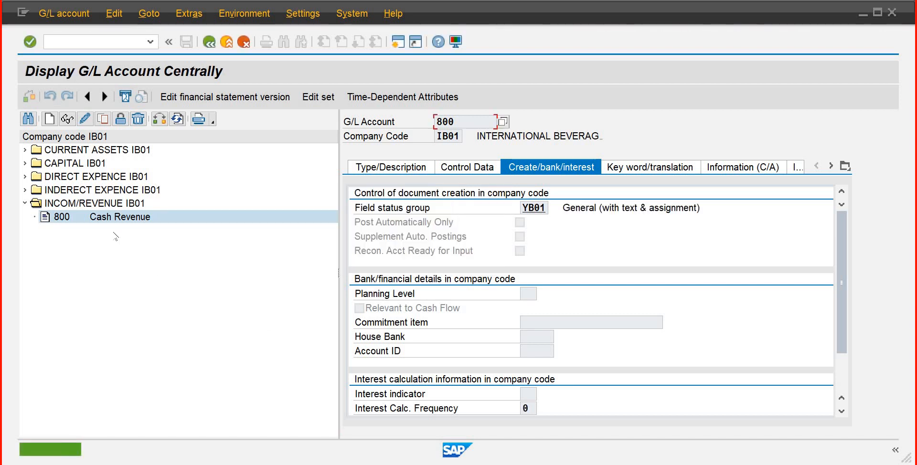
# Step: Copy indirect expense account 602, Marketing cost, to new G/L account 603 in company code IB01
pyautogui.click(26, 190)
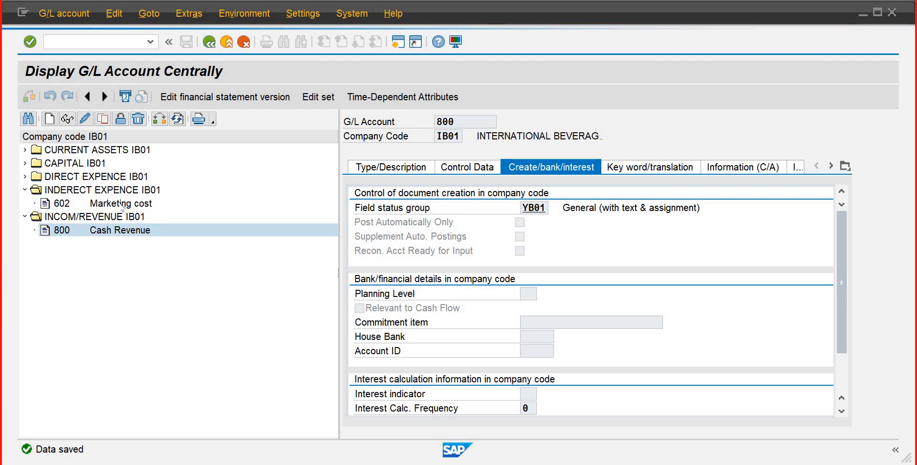
pyautogui.click(114, 205)
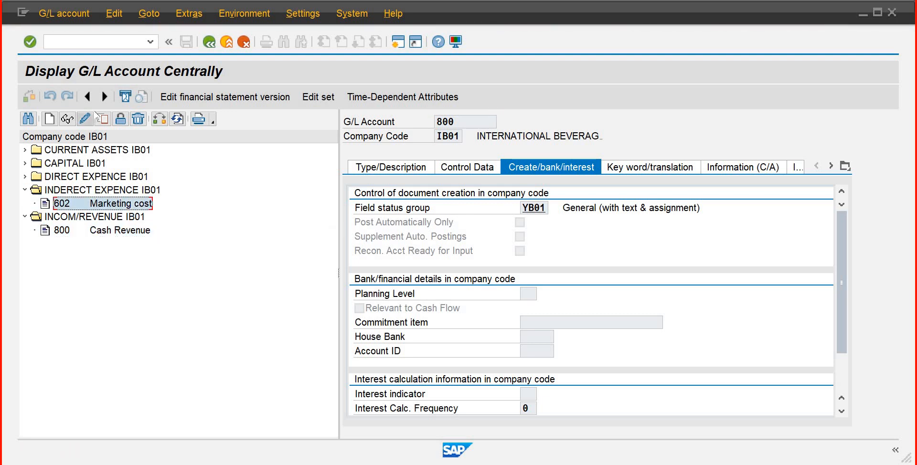
pyautogui.click(102, 119)
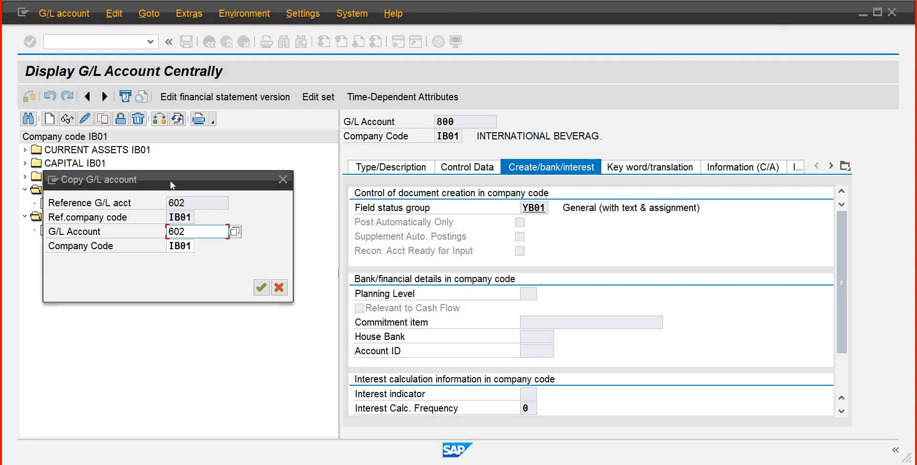
pyautogui.moveTo(171, 183); pyautogui.dragTo(232, 186)
pyautogui.click(253, 237)
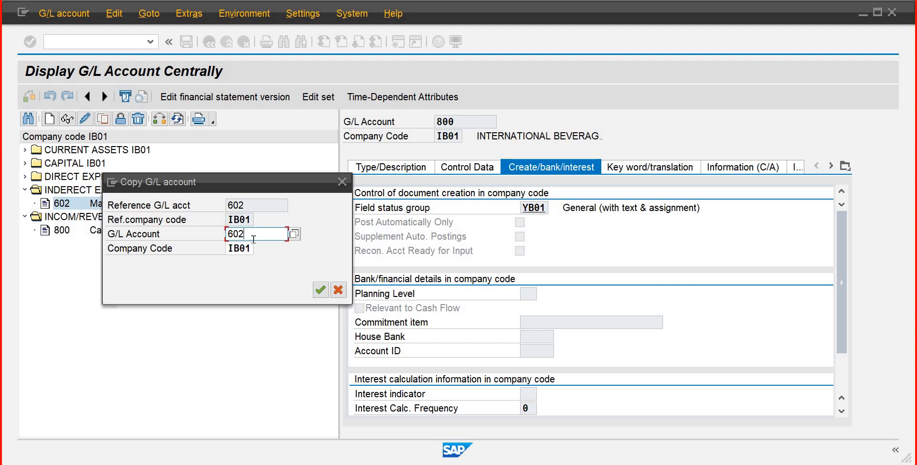
pyautogui.press('BackSpace')
pyautogui.press('Return')
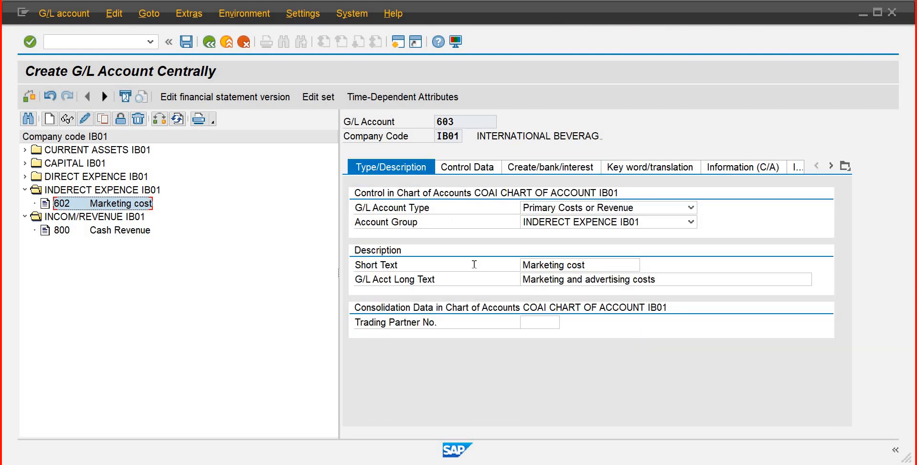
# Step: Replace the short and long texts of account 603 with Petty Cash Expenses and save it, agreeing to lock the account for posting
pyautogui.moveTo(588, 266); pyautogui.dragTo(472, 265)
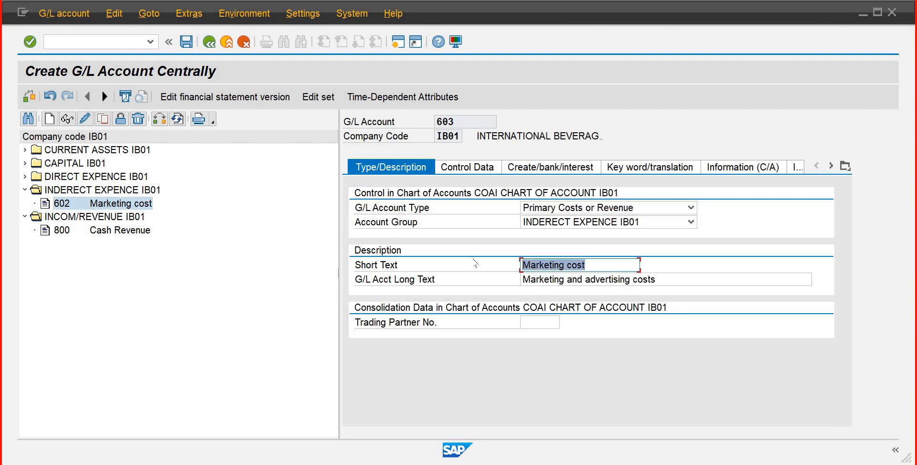
pyautogui.write('Petty')
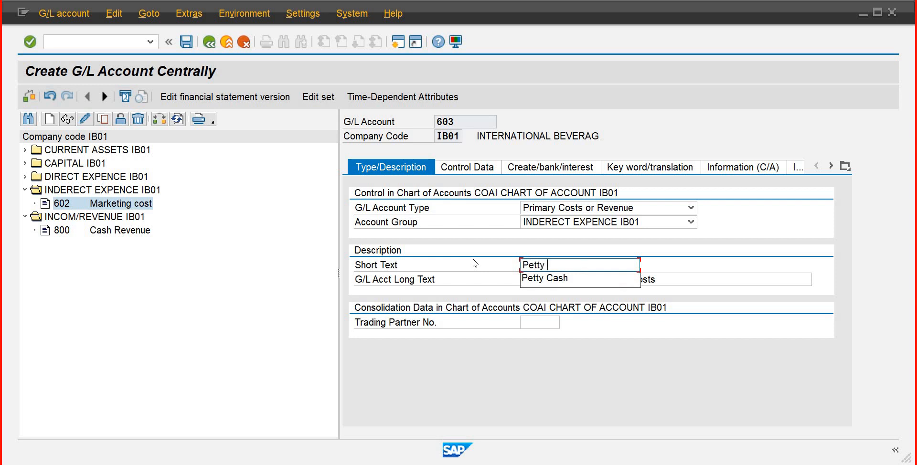
pyautogui.write(' Cash Expen')
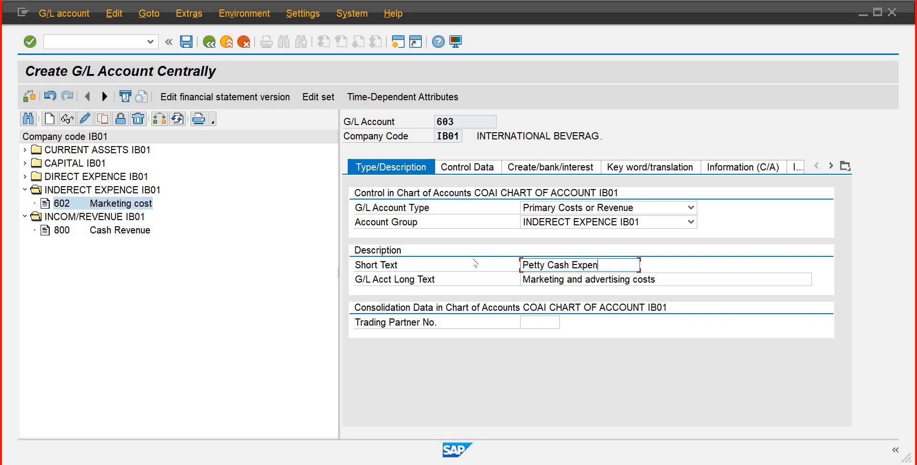
pyautogui.write('ses')
pyautogui.moveTo(614, 265); pyautogui.dragTo(493, 271)
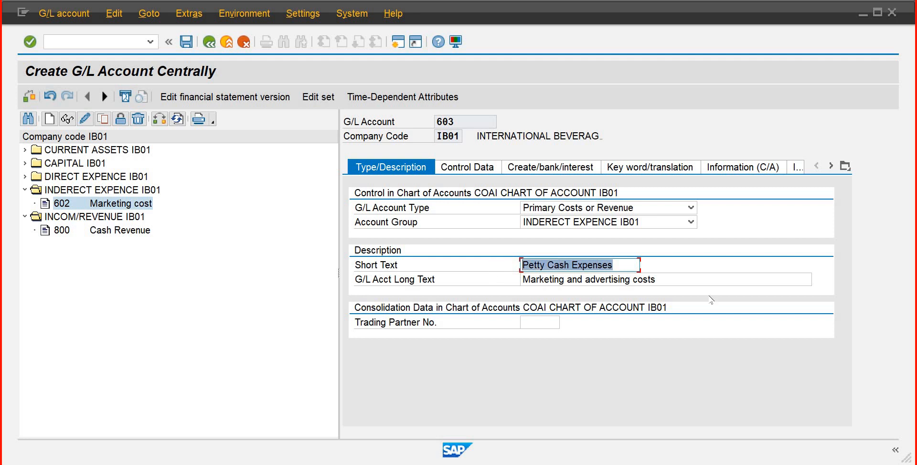
pyautogui.hotkey('ctrl', 'c')
pyautogui.press('Tab')
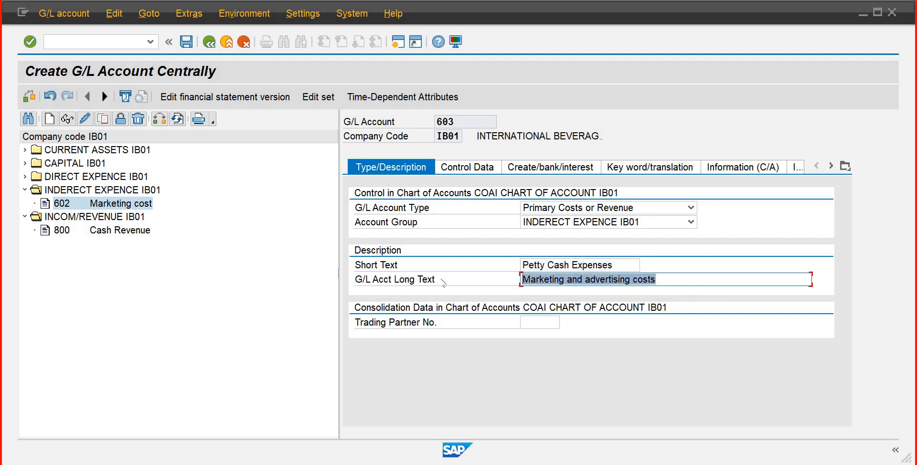
pyautogui.hotkey('ctrl', 'v')
pyautogui.hotkey('ctrl', 's')
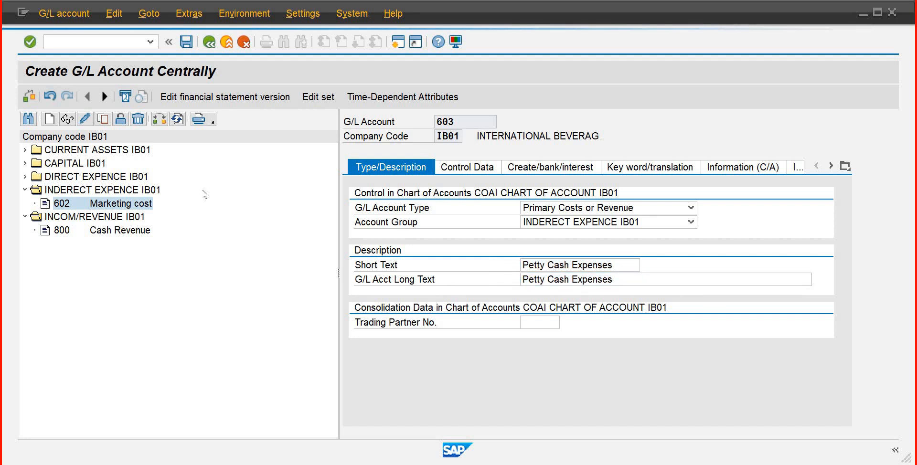
pyautogui.click(237, 261)
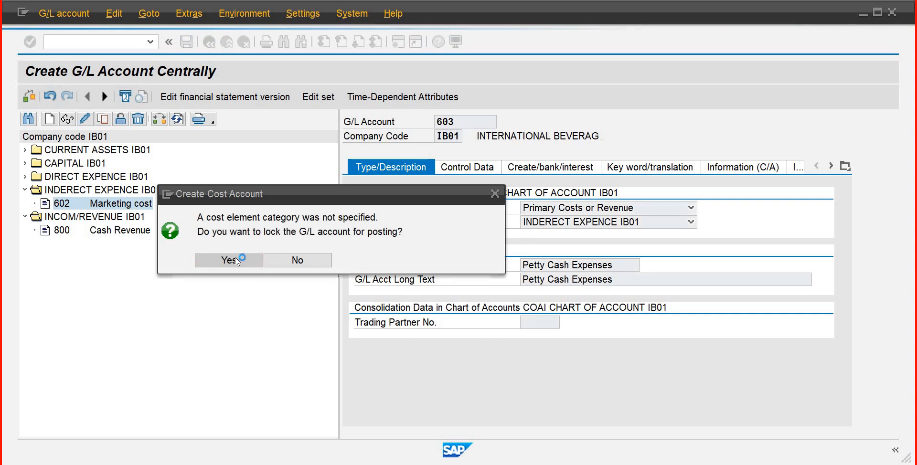
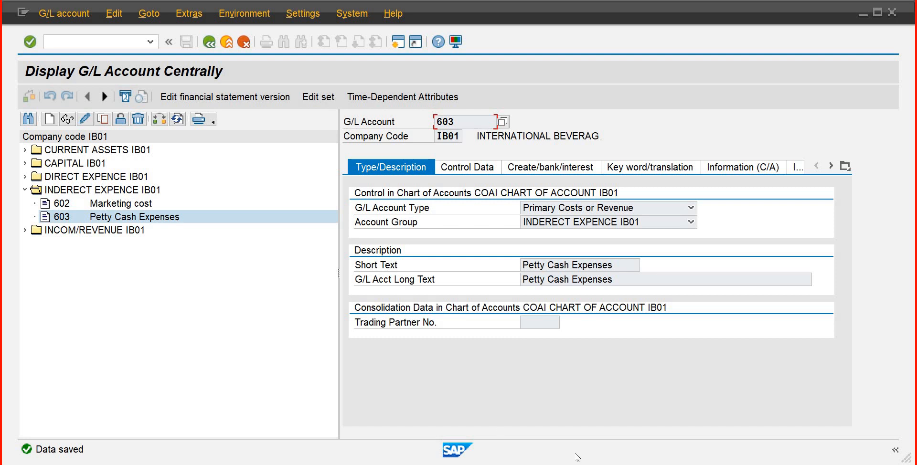
# Step: Return to the cash journal transaction entries, assign G/L account 800 to the type R transaction and name it Cash from Revenue
pyautogui.moveTo(538, 464)
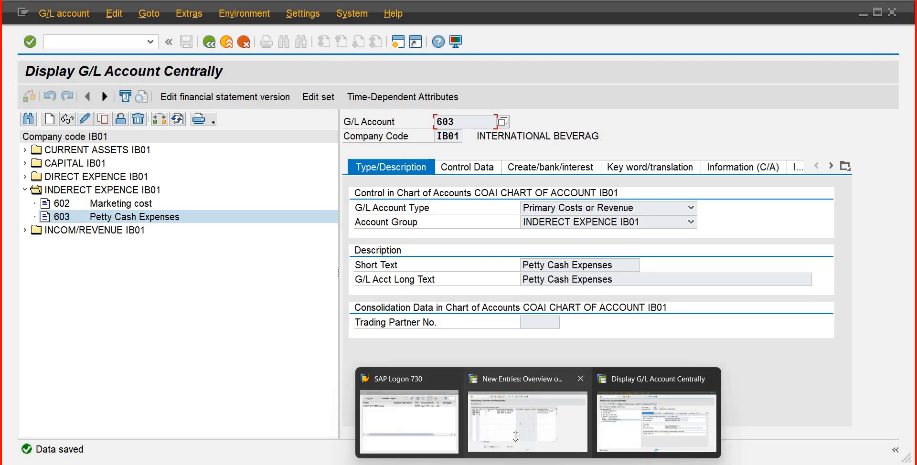
pyautogui.click(521, 425)
pyautogui.click(157, 179)
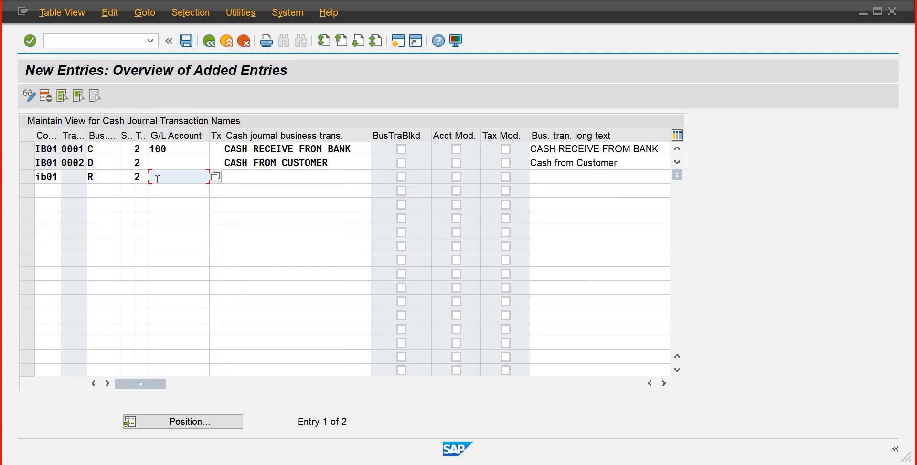
pyautogui.write('800')
pyautogui.click(225, 179)
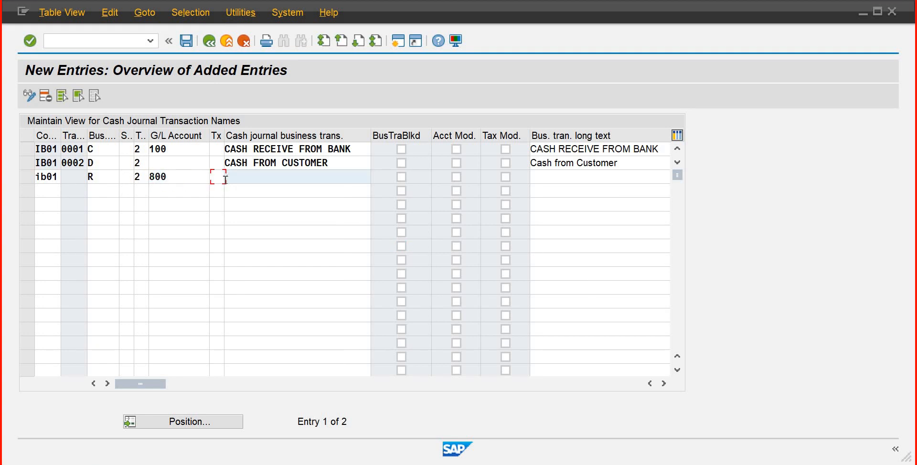
pyautogui.write('Cash')
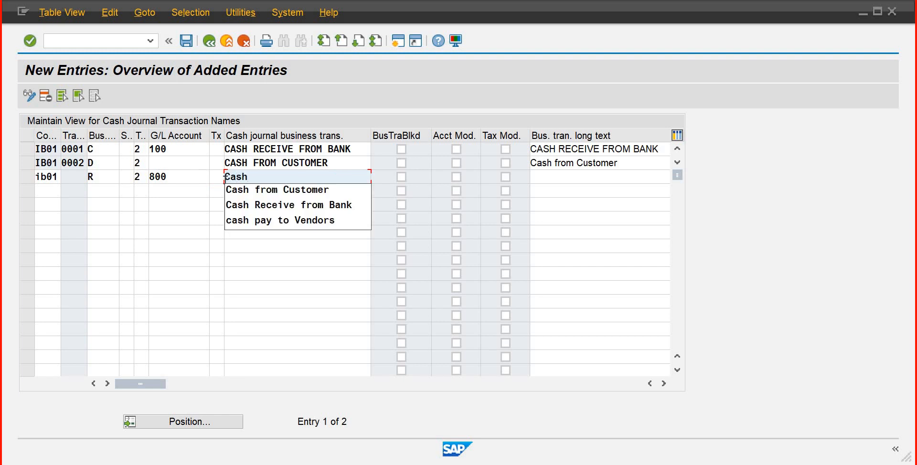
pyautogui.write(' from R')
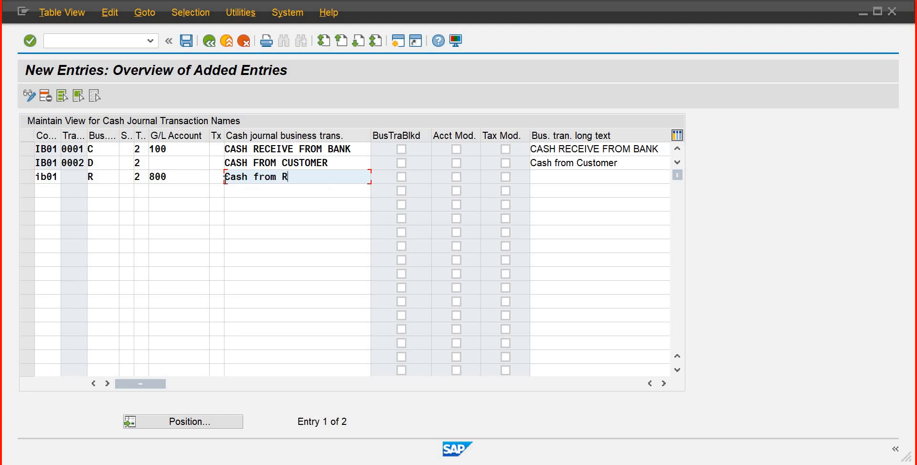
pyautogui.write('evenue')
pyautogui.press('Tab')
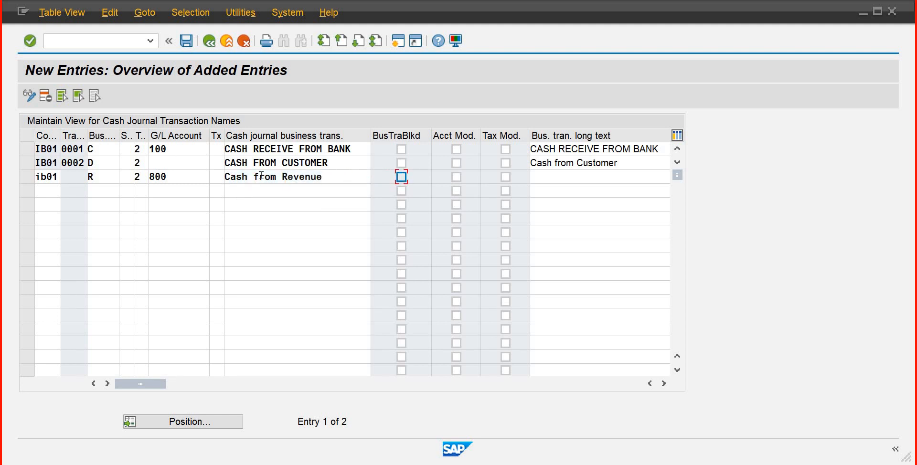
# Step: Copy Cash from Revenue into the revenue transaction's long text and confirm the entry
pyautogui.hotkey('shift', 'Tab')
pyautogui.hotkey('ctrl', 'c')
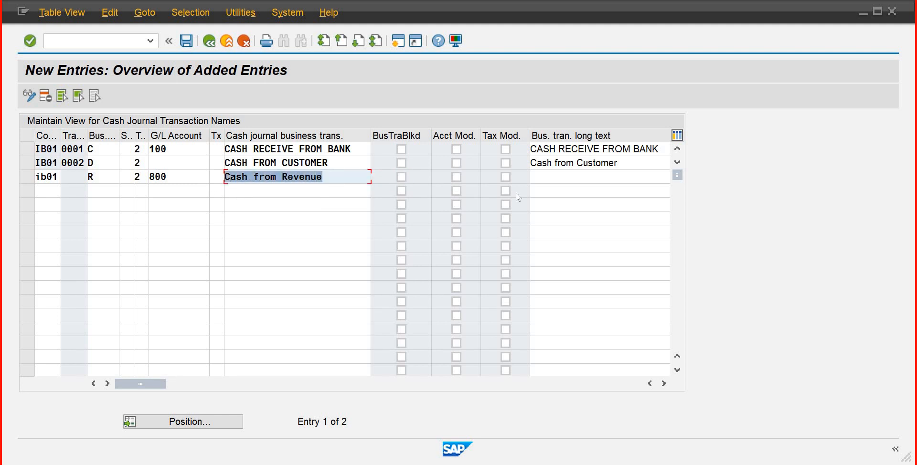
pyautogui.click(548, 179)
pyautogui.hotkey('ctrl', 'v')
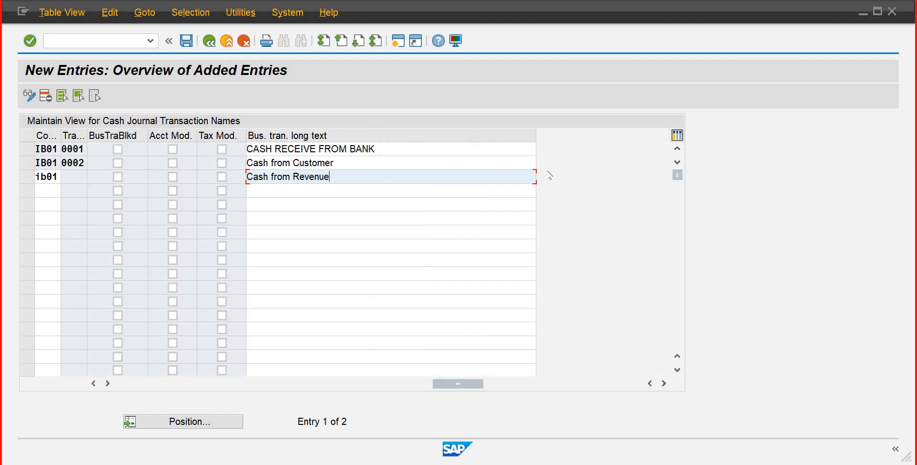
pyautogui.press('Return')
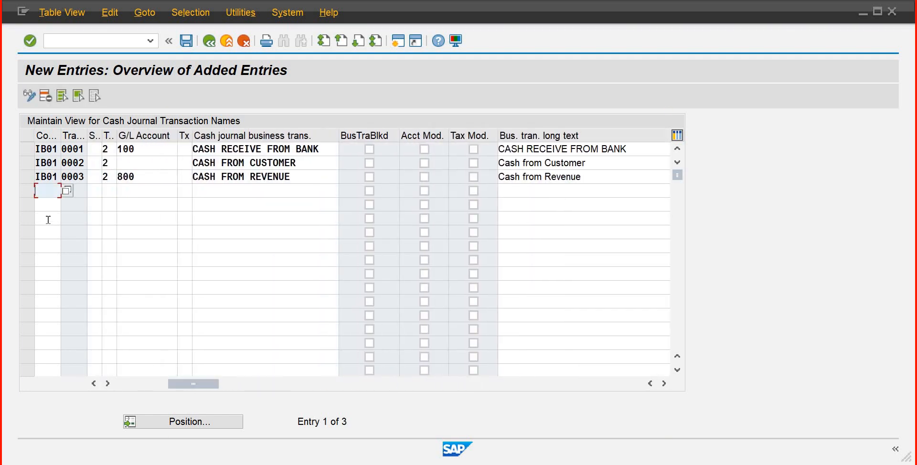
# Step: Add a fourth cash journal transaction for company code IB01 with business transaction type B, Payment to bank account
pyautogui.write('ib')
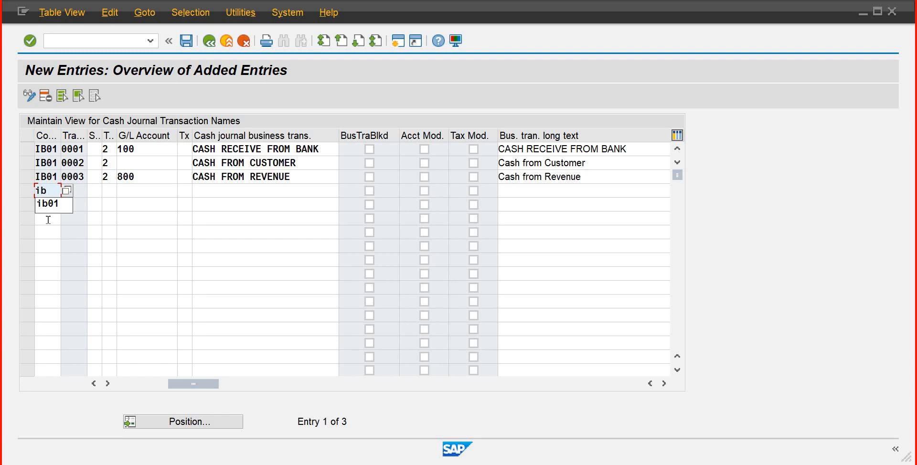
pyautogui.write('01')
pyautogui.press('Tab')
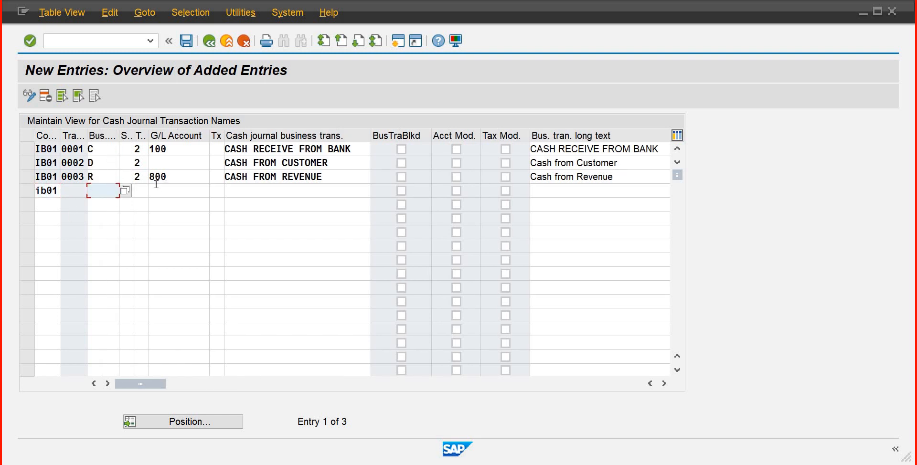
pyautogui.click(125, 191)
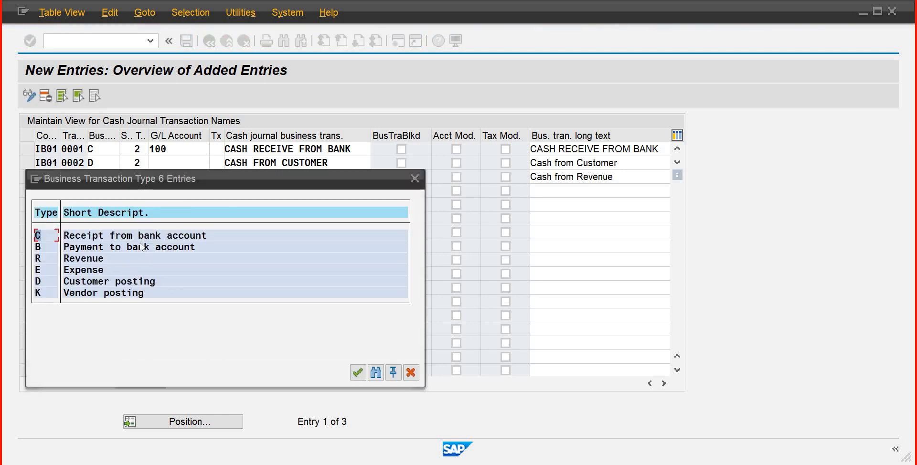
pyautogui.click(358, 372)
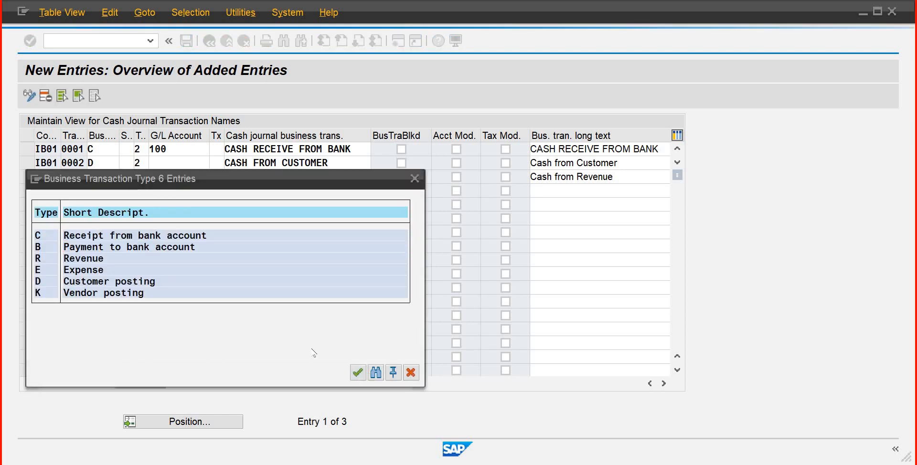
# Step: Classify the type B transaction as 1, Cash Payments
pyautogui.click(127, 190)
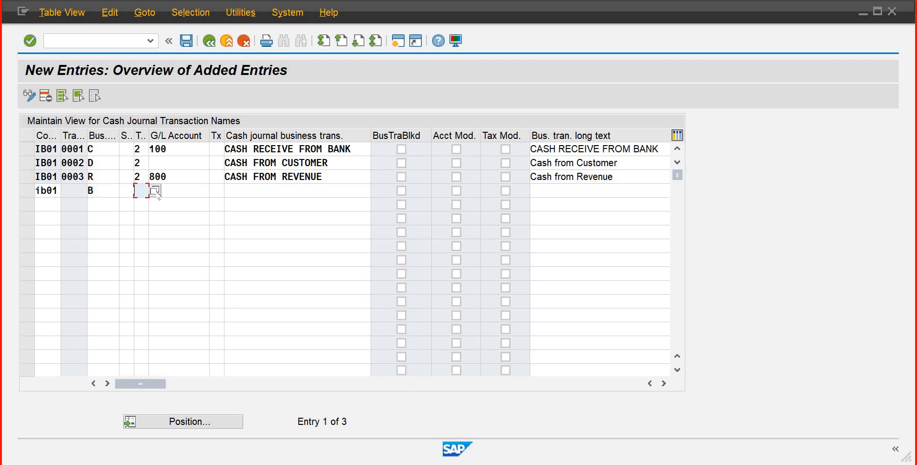
pyautogui.click(139, 190)
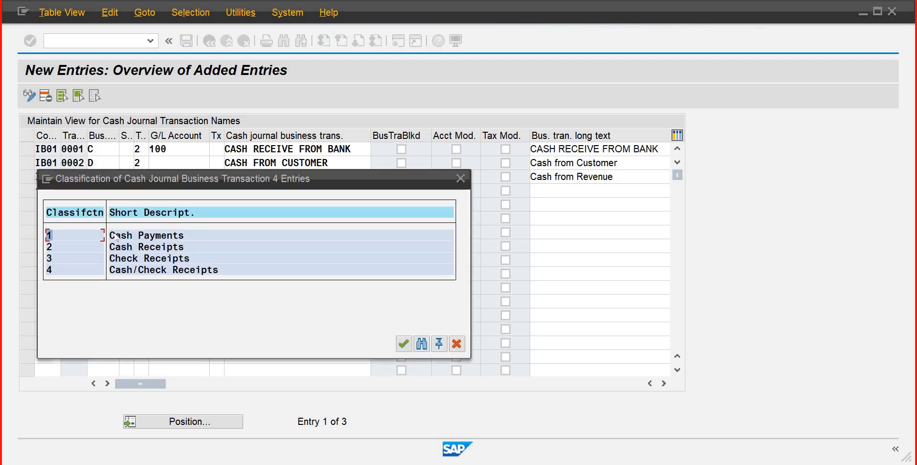
pyautogui.click(148, 259)
pyautogui.click(129, 236)
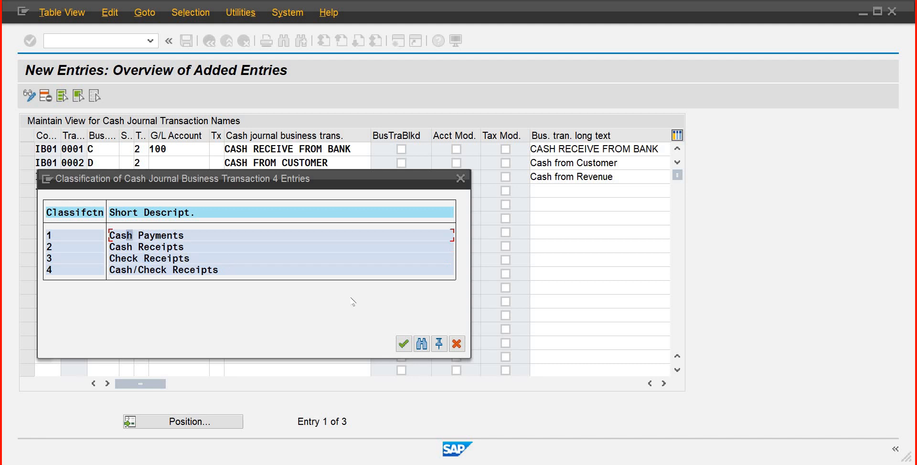
pyautogui.click(403, 347)
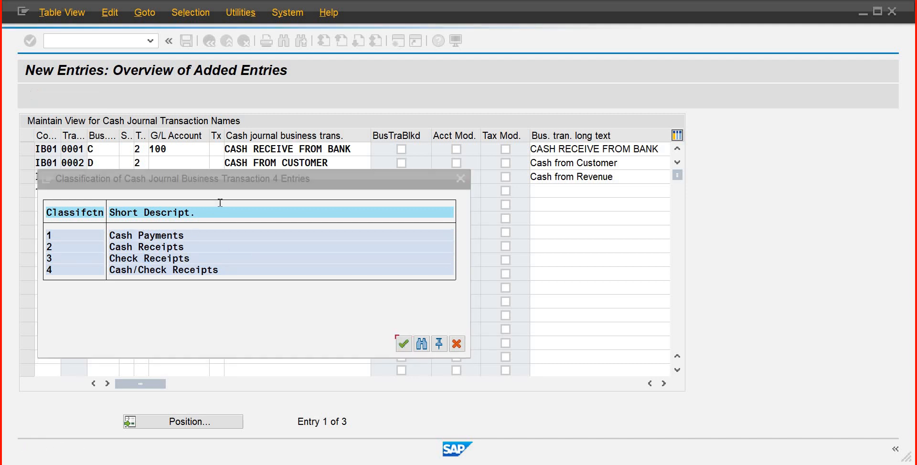
# Step: Assign G/L account 100 to the type B transaction and name it Cash from Bank
pyautogui.click(190, 191)
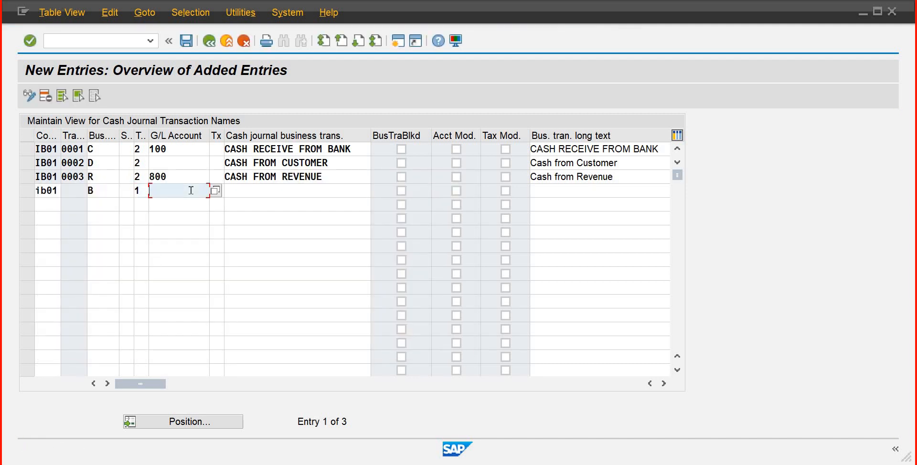
pyautogui.write('100')
pyautogui.press('Tab')
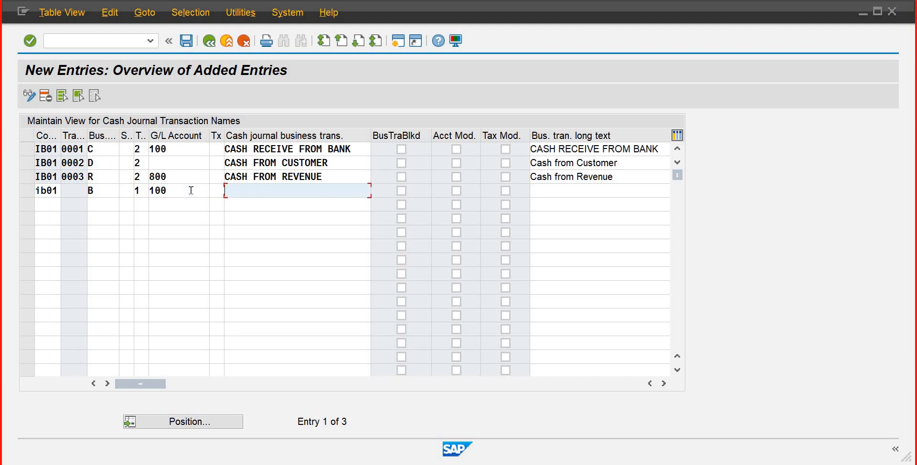
pyautogui.write('Cs')
pyautogui.press('BackSpace')
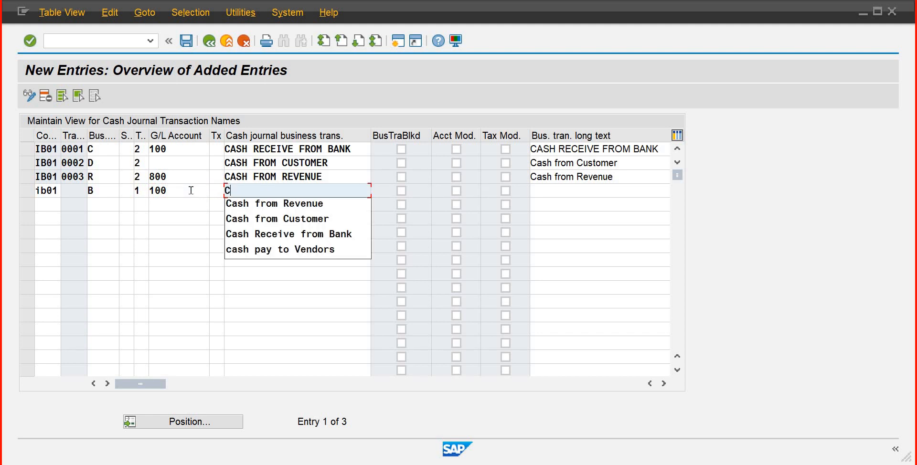
pyautogui.write('ah')
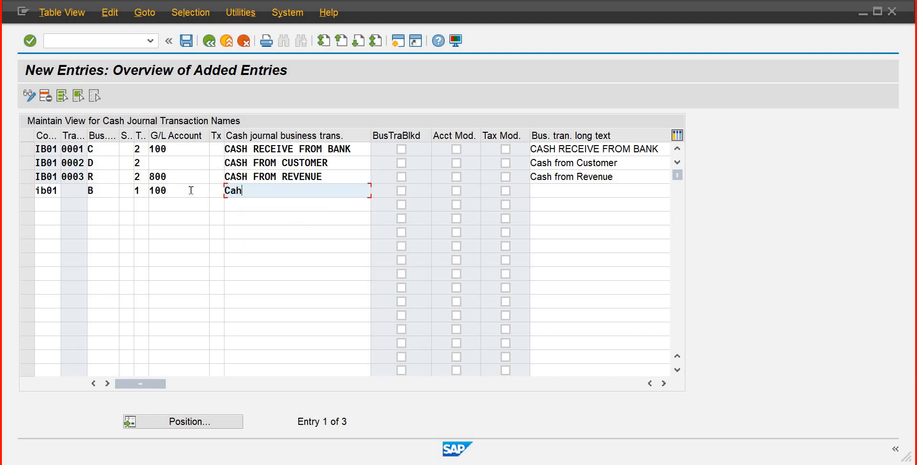
pyautogui.press('BackSpace')
pyautogui.write('sh fro')
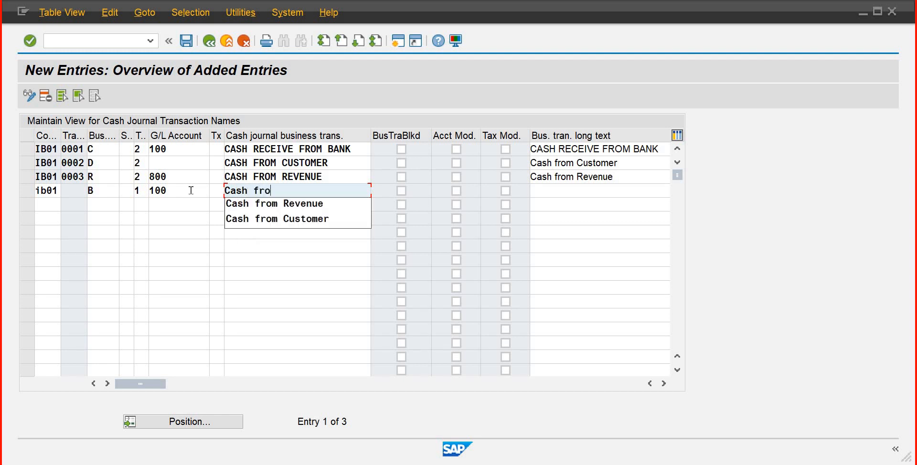
pyautogui.write('m Bank')
pyautogui.press('Tab')
pyautogui.press('Tab')
pyautogui.press('Tab')
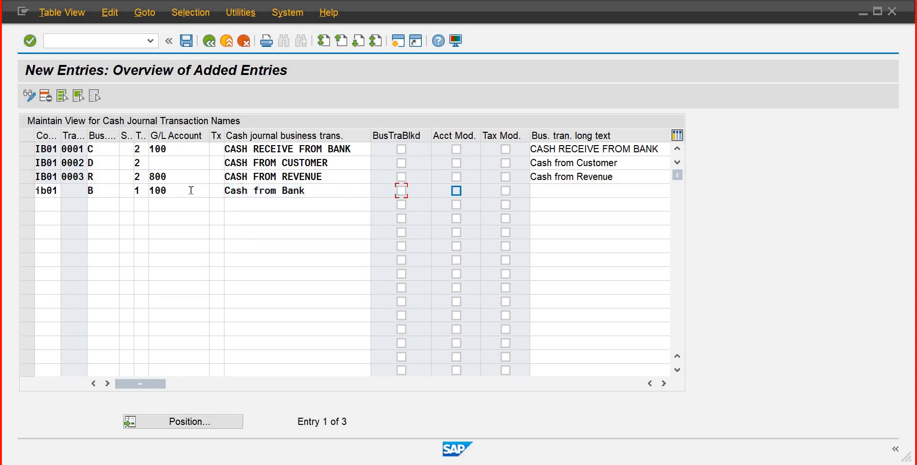
# Step: Begin a fifth cash journal transaction entry for company code IB01 in the next empty row
pyautogui.click(47, 201)
pyautogui.write('ib0')
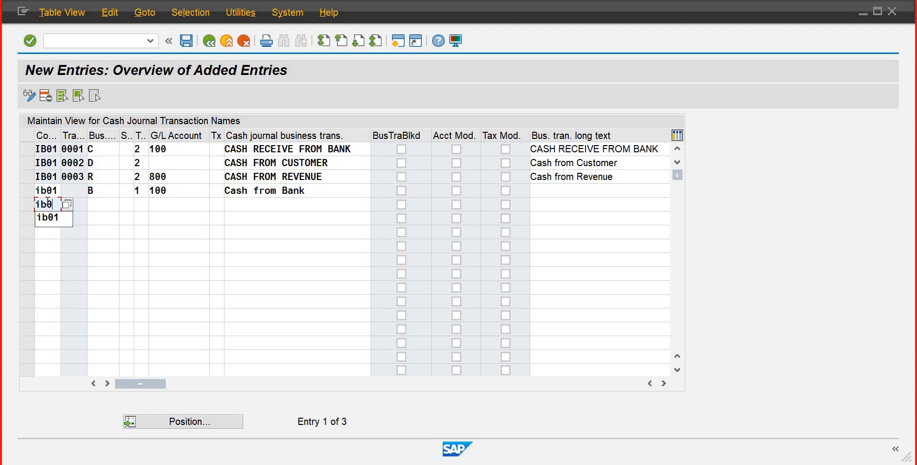
# Step: Begin a new transaction row for company code ib01 with business transaction type E (Expense)
pyautogui.write('1')
pyautogui.press('Tab')
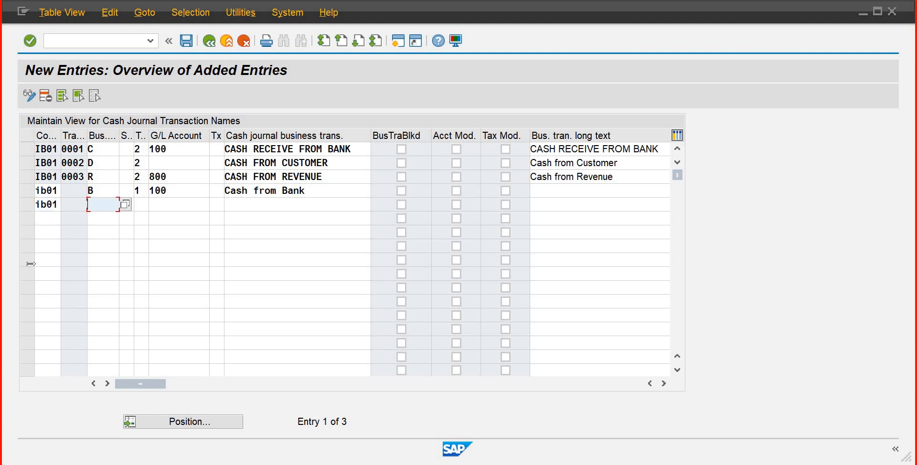
pyautogui.click(126, 206)
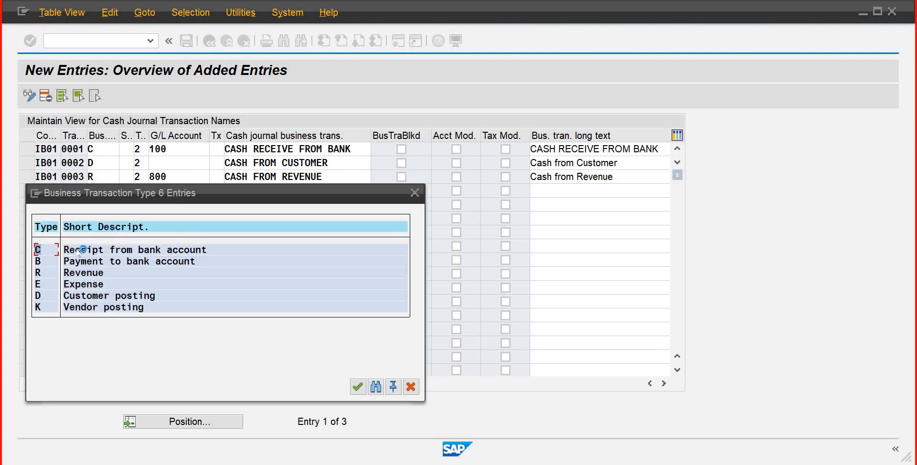
pyautogui.click(84, 285)
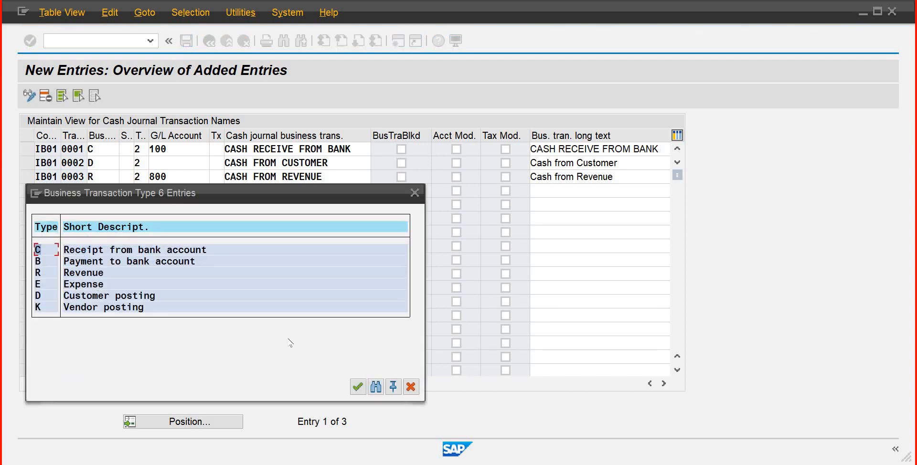
pyautogui.click(358, 388)
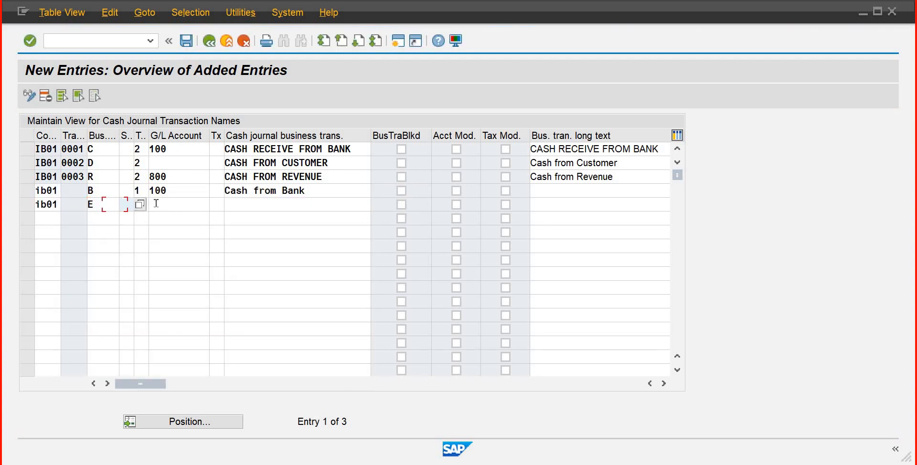
# Step: Complete the expense row with 1 in the T column, G/L account 603 and the transaction name "Cash Pay for Expenses"
pyautogui.press('Tab')
pyautogui.write('1')
pyautogui.press('Tab')
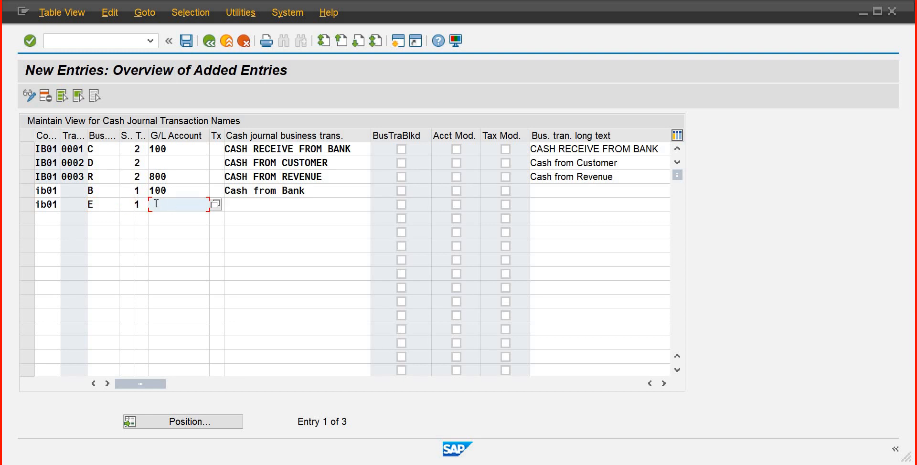
pyautogui.write('603')
pyautogui.press('Tab')
pyautogui.press('Tab')
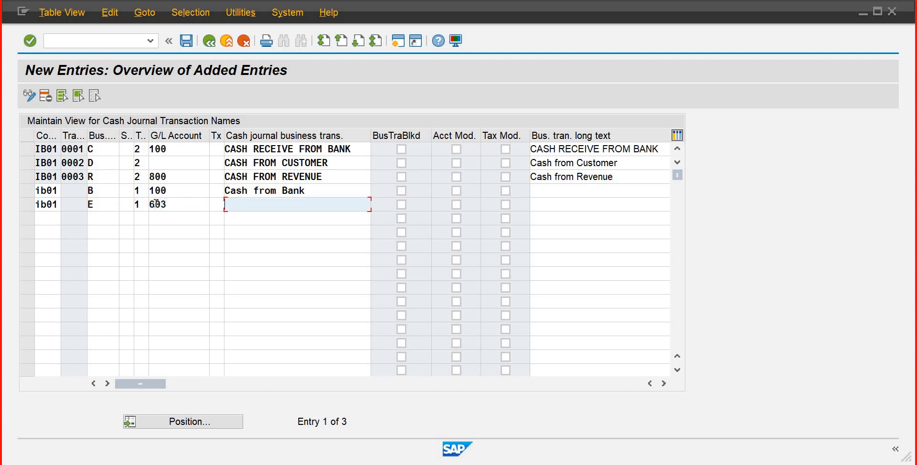
pyautogui.write('Cash P')
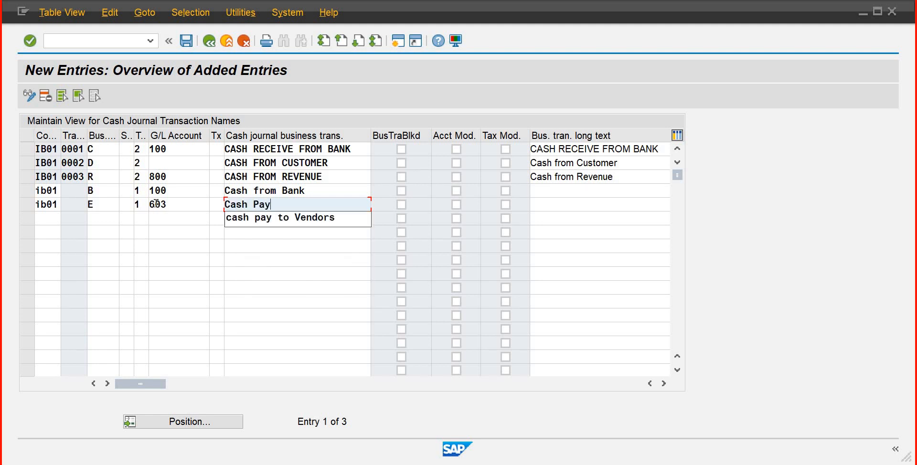
pyautogui.write('ay for Expense')
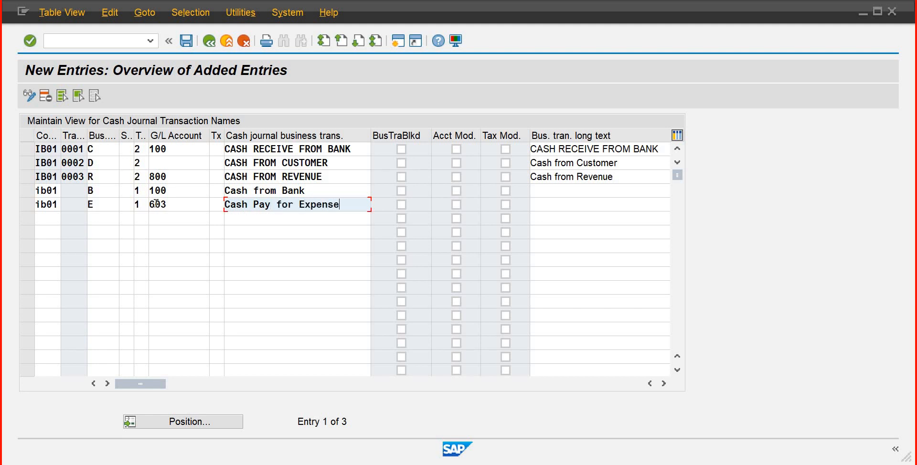
pyautogui.write('s')
# Step: Add another row for company code ib01 with business transaction type K (Vendor posting)
pyautogui.click(45, 218)
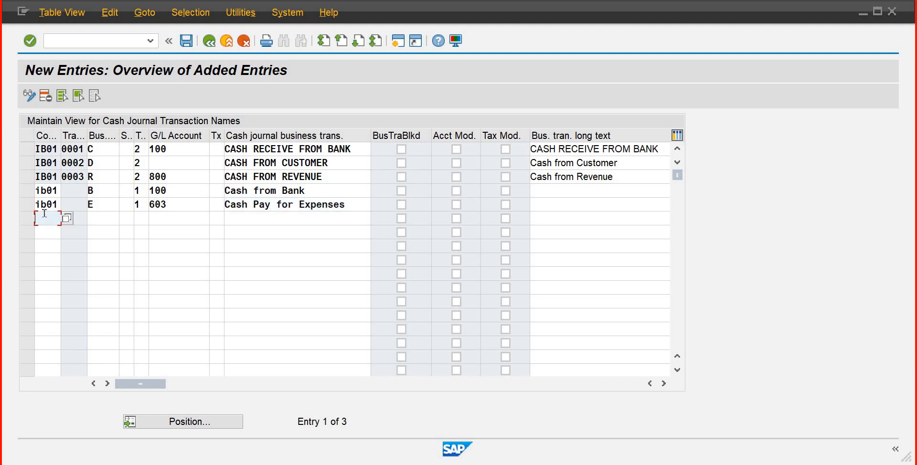
pyautogui.write('ib01')
pyautogui.press('Tab')
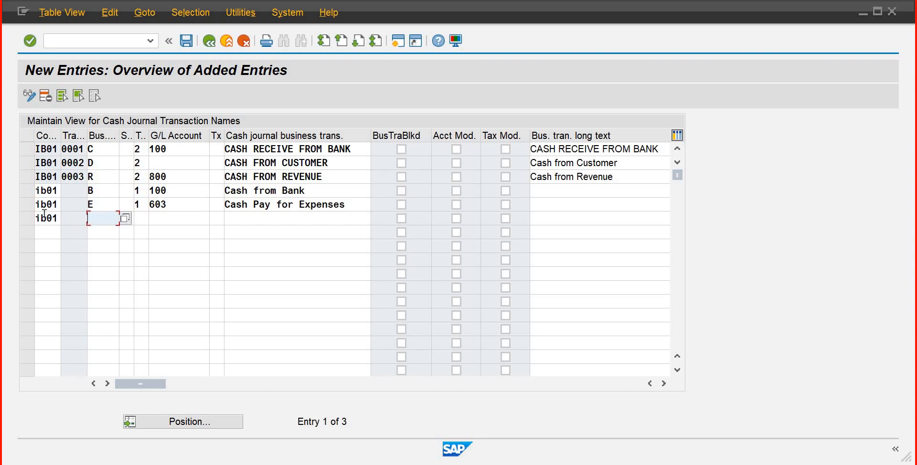
pyautogui.write('k')
pyautogui.press('Tab')
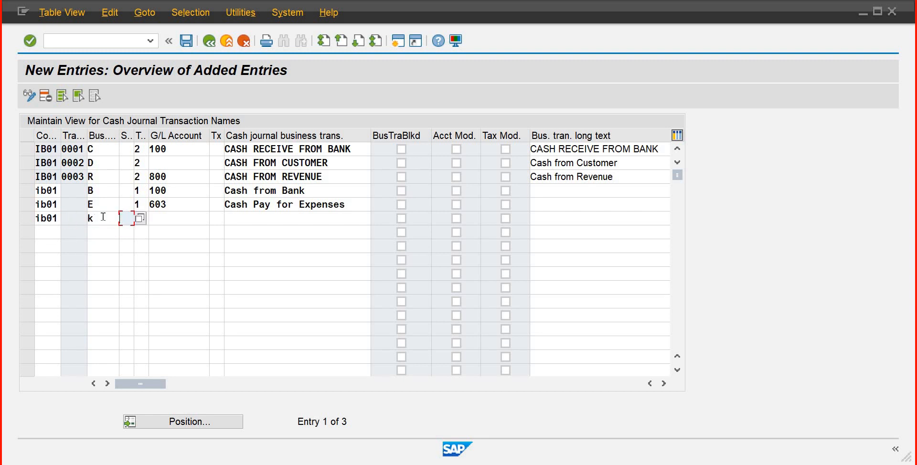
pyautogui.click(118, 218)
pyautogui.click(124, 218)
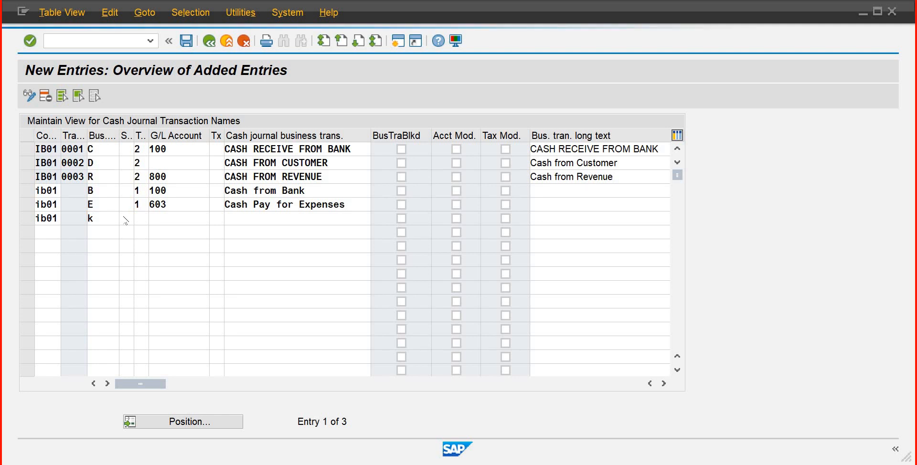
pyautogui.click(83, 321)
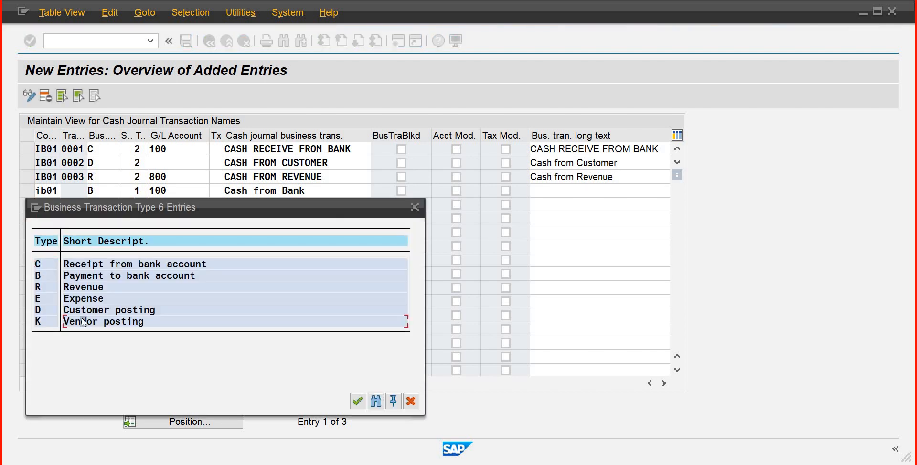
pyautogui.click(358, 402)
# Step: Give the vendor row 1 in the T column, no G/L account, and the transaction name "cash pay to Vendors"
pyautogui.click(145, 214)
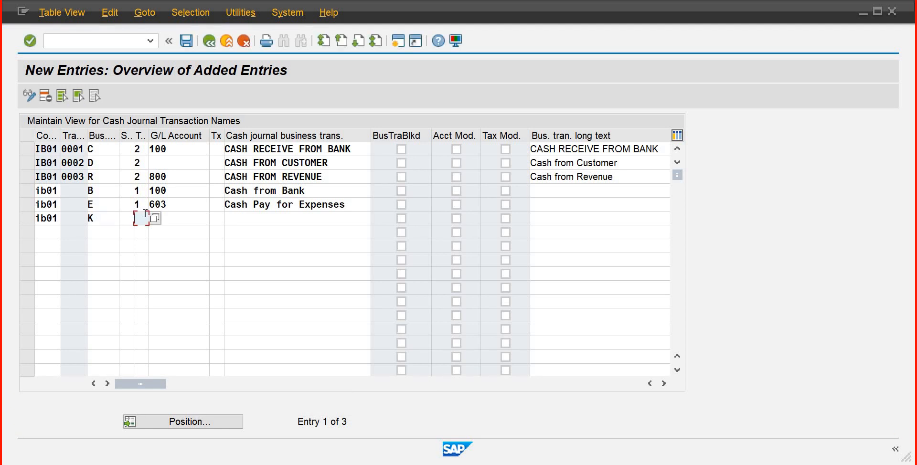
pyautogui.write('1')
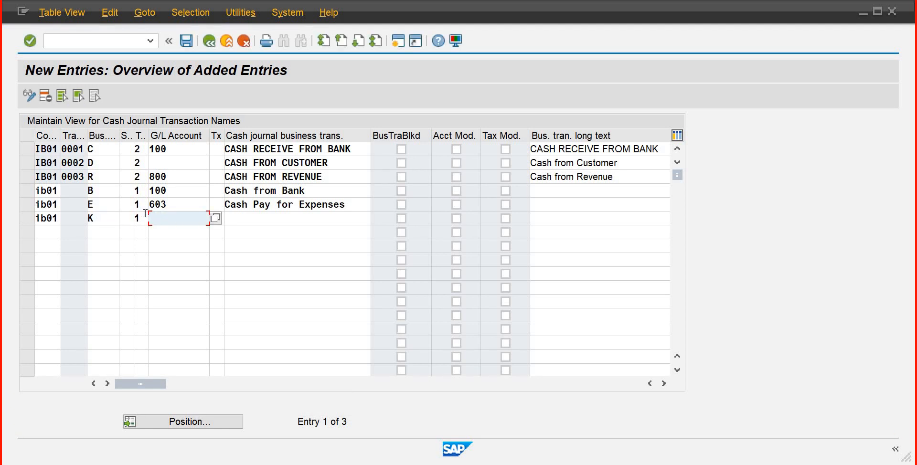
pyautogui.press('Tab')
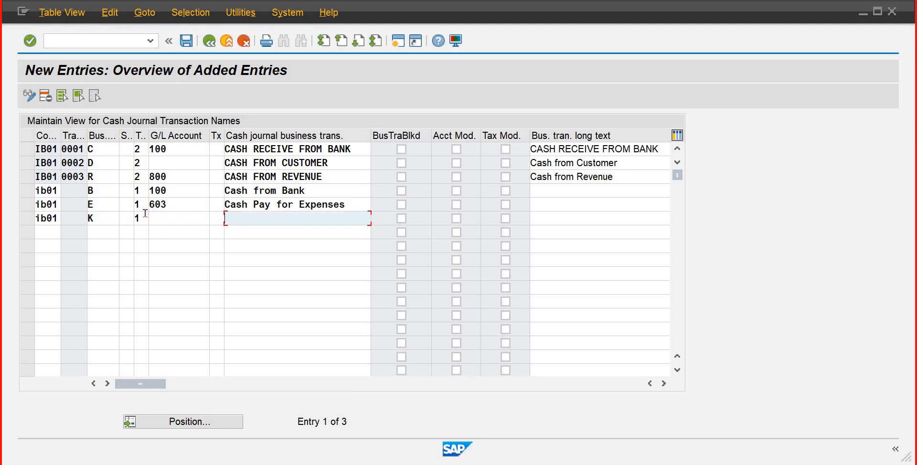
pyautogui.write('Cash')
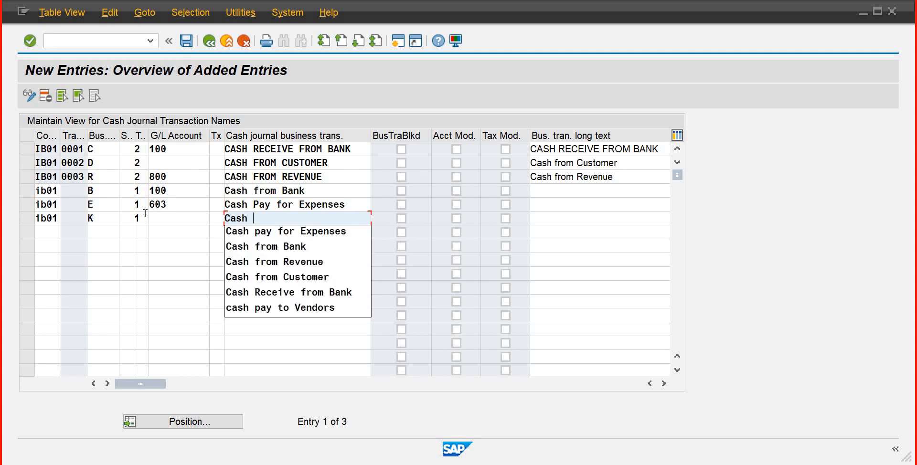
pyautogui.click(288, 308)
# Step: Copy the name "cash pay to Vendors" into the long text of the vendor row
pyautogui.moveTo(334, 218); pyautogui.dragTo(219, 218)
pyautogui.hotkey('ctrl', 'c')
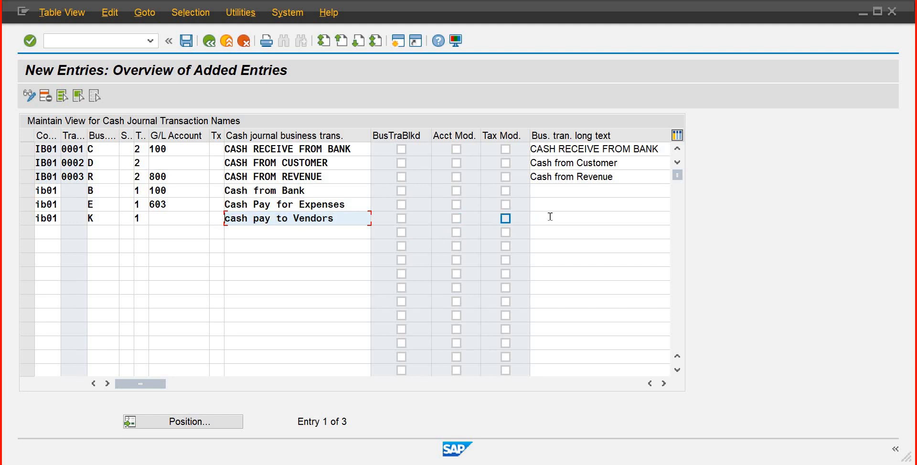
pyautogui.click(549, 218)
pyautogui.hotkey('ctrl', 'v')
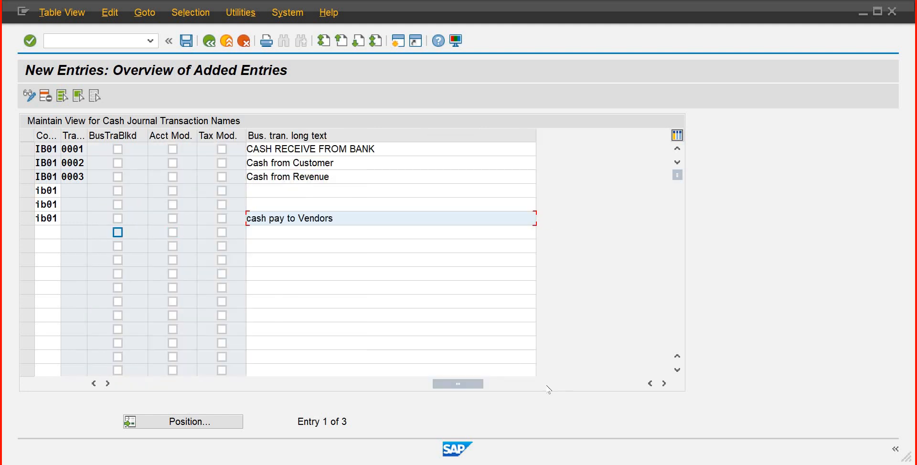
# Step: Copy the name "Cash Pay for Expenses" into the long text of the expense row
pyautogui.moveTo(436, 387); pyautogui.dragTo(383, 387)
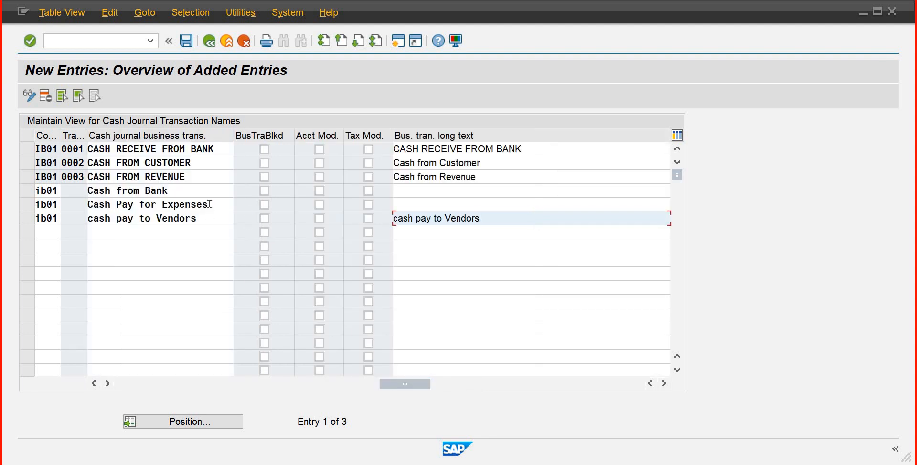
pyautogui.moveTo(209, 205); pyautogui.dragTo(69, 202)
pyautogui.hotkey('ctrl', 'c')
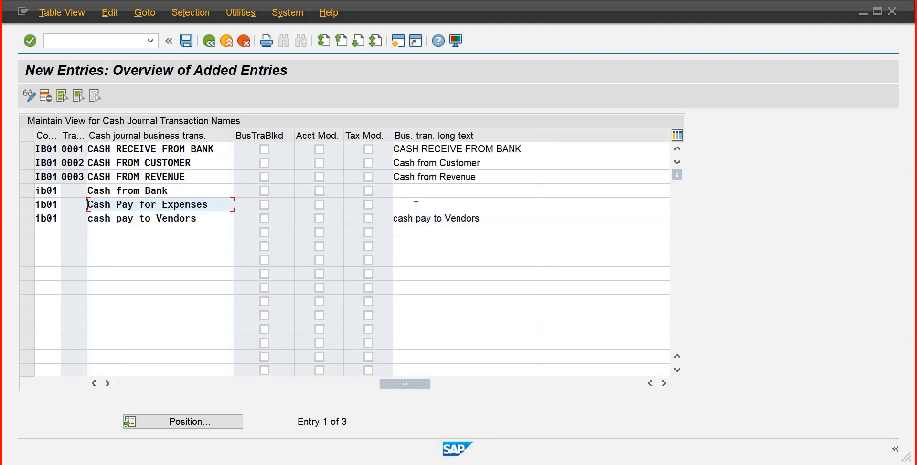
pyautogui.click(416, 205)
pyautogui.hotkey('ctrl', 'v')
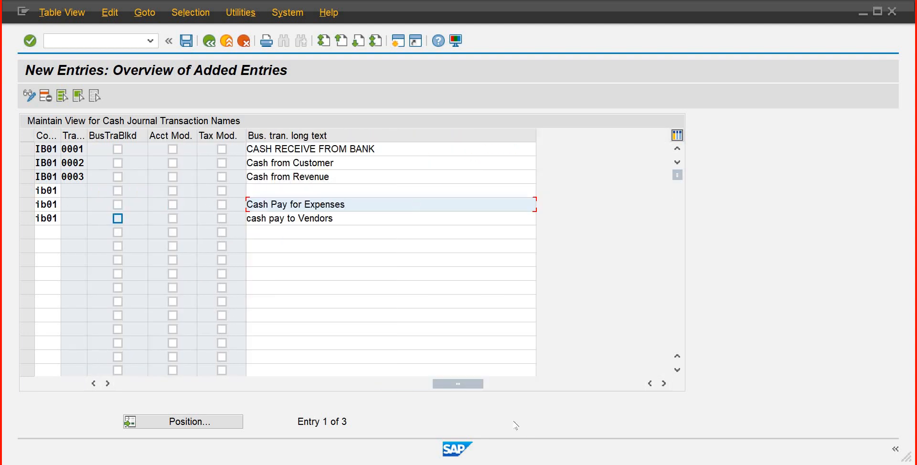
# Step: Copy the name "Cash from Bank" into the long text of the type B row
pyautogui.moveTo(466, 390); pyautogui.dragTo(325, 387)
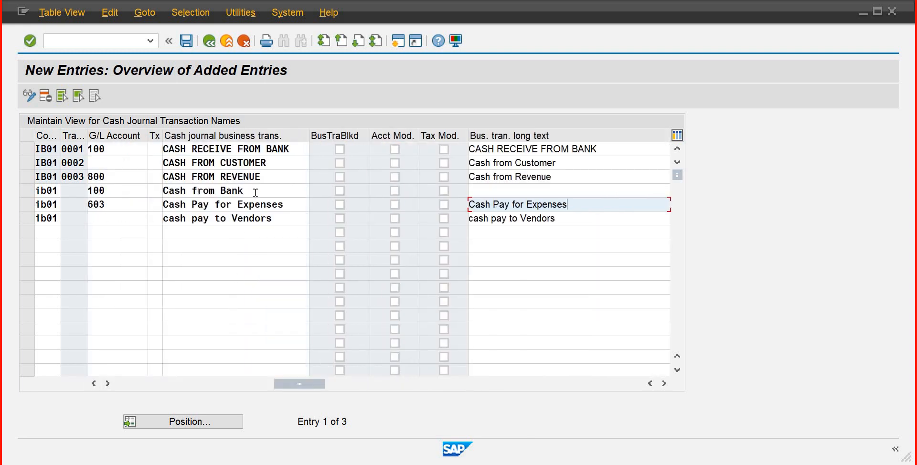
pyautogui.moveTo(160, 190); pyautogui.dragTo(130, 190)
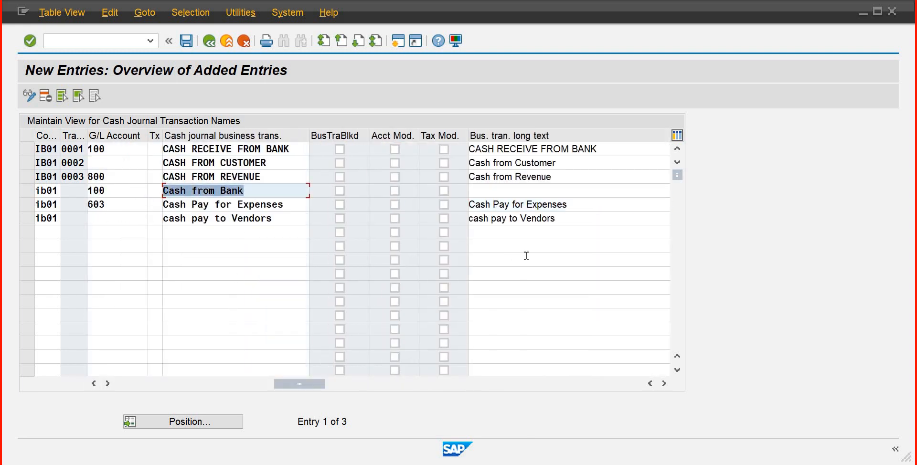
pyautogui.click(493, 194)
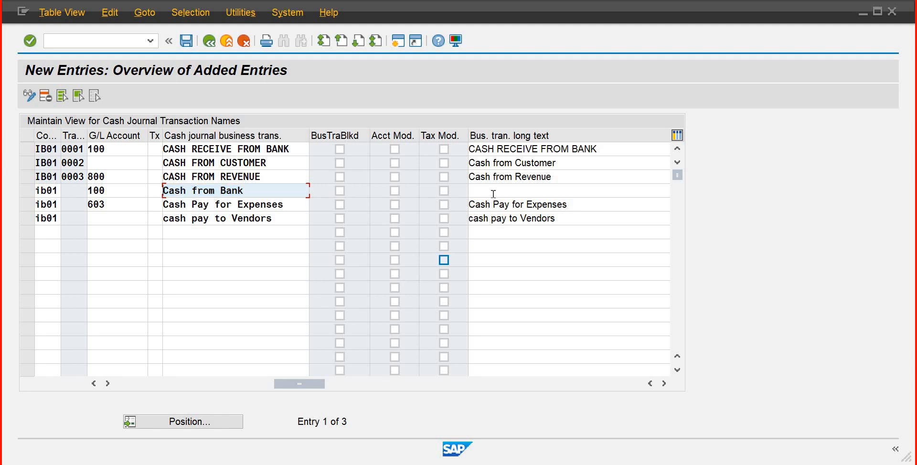
pyautogui.click(494, 194)
pyautogui.hotkey('ctrl', 'v')
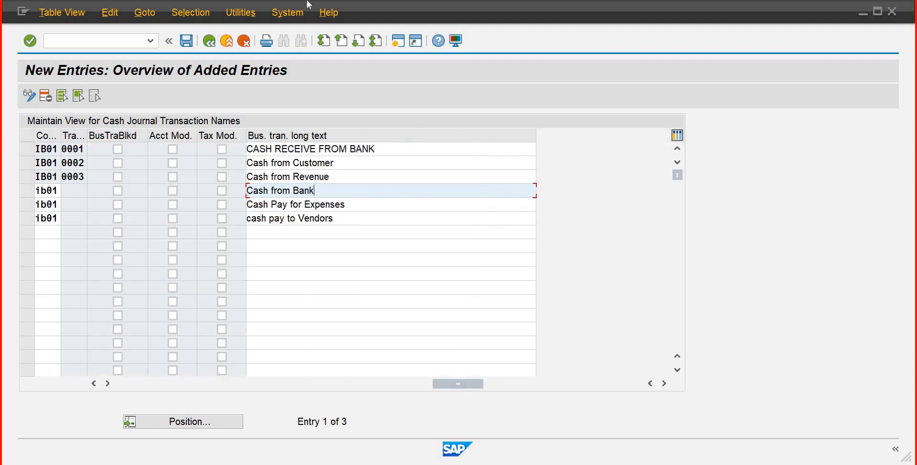
# Step: Save the new cash journal transactions under the proposed customizing request and review the saved rows
pyautogui.click(186, 41)
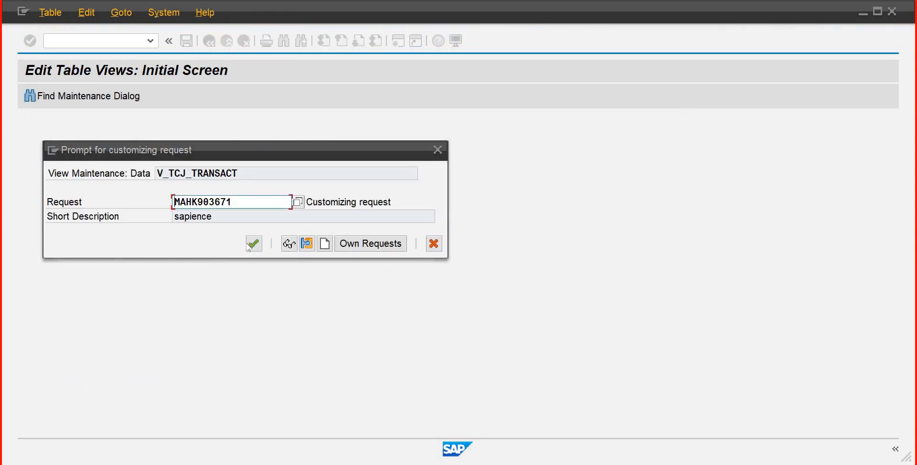
pyautogui.click(252, 244)
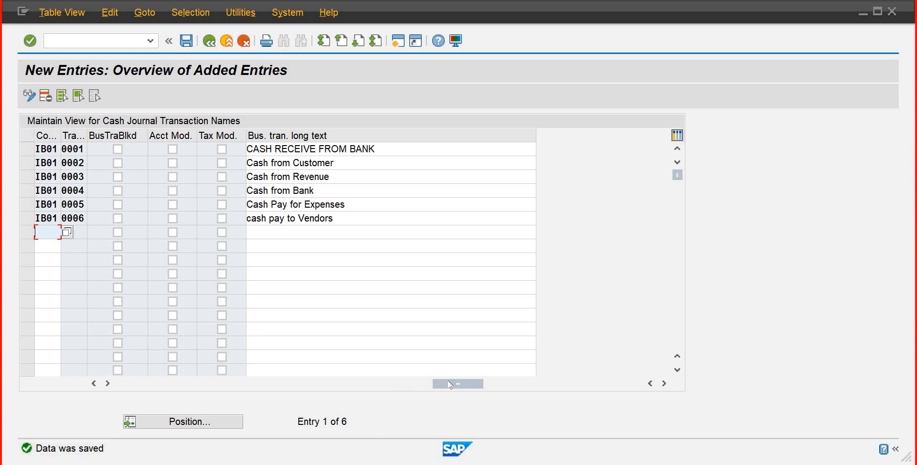
pyautogui.moveTo(457, 384); pyautogui.dragTo(132, 397)
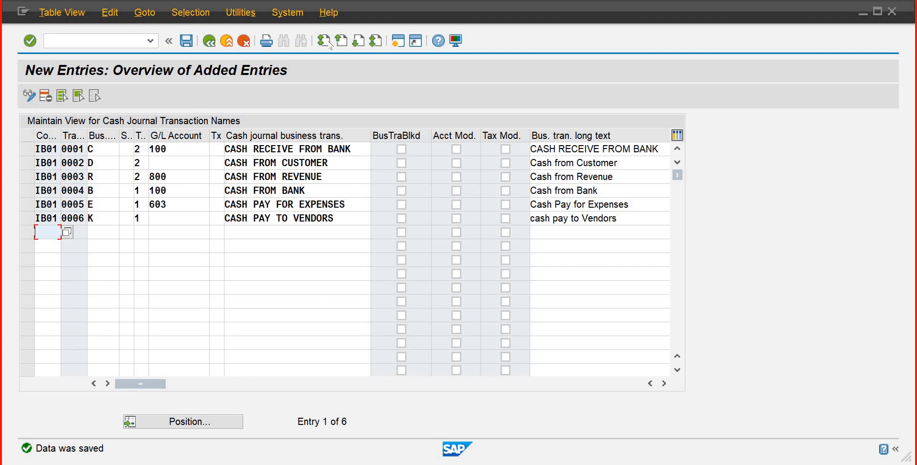
# Step: Open the cash journal transaction in a new session and load cash journal ibpc for company code IB01
pyautogui.click(396, 43)
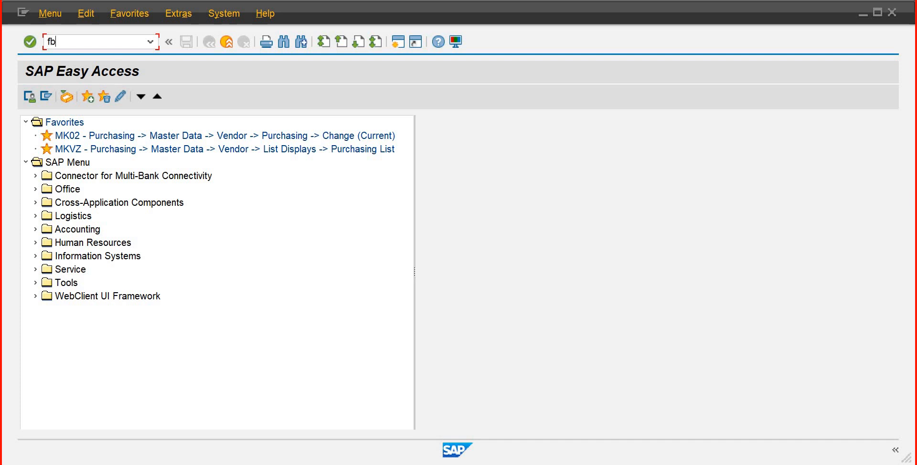
pyautogui.press('Return')
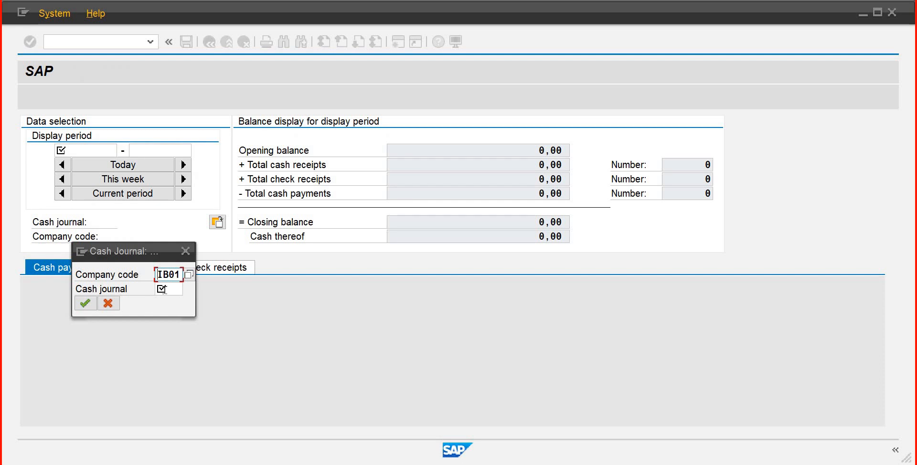
pyautogui.click(166, 289)
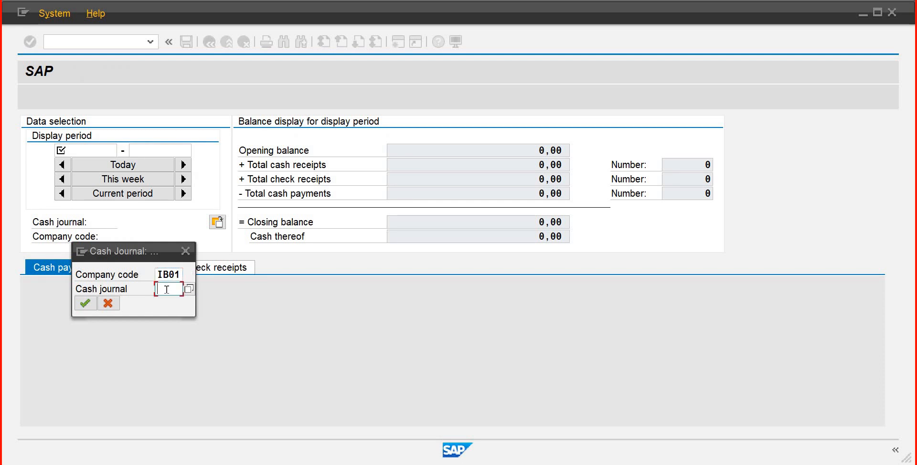
pyautogui.write('ibpc')
pyautogui.press('Return')
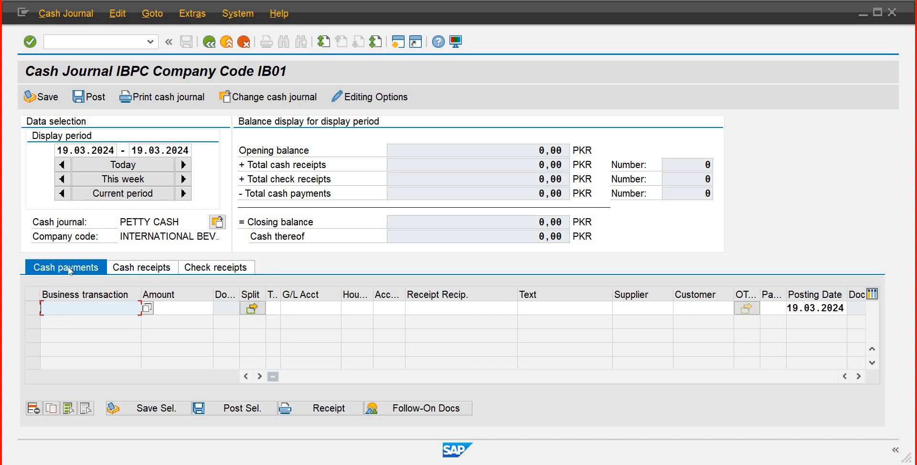
# Step: Start a cash receipt in the petty cash journal with the business transaction CASH RECEIVE FROM BANK
pyautogui.click(126, 270)
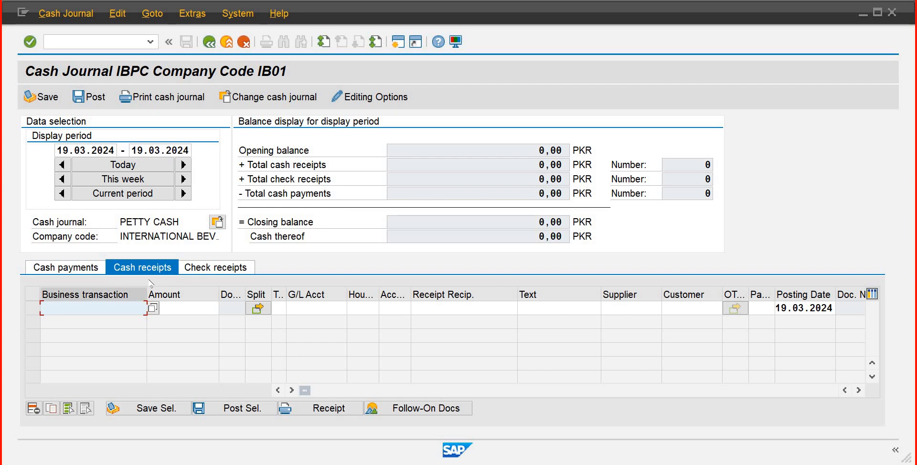
pyautogui.click(154, 309)
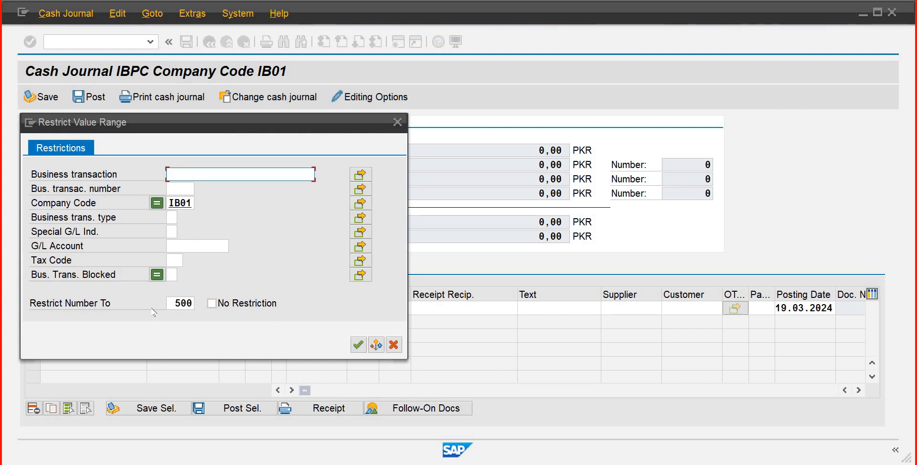
pyautogui.click(358, 345)
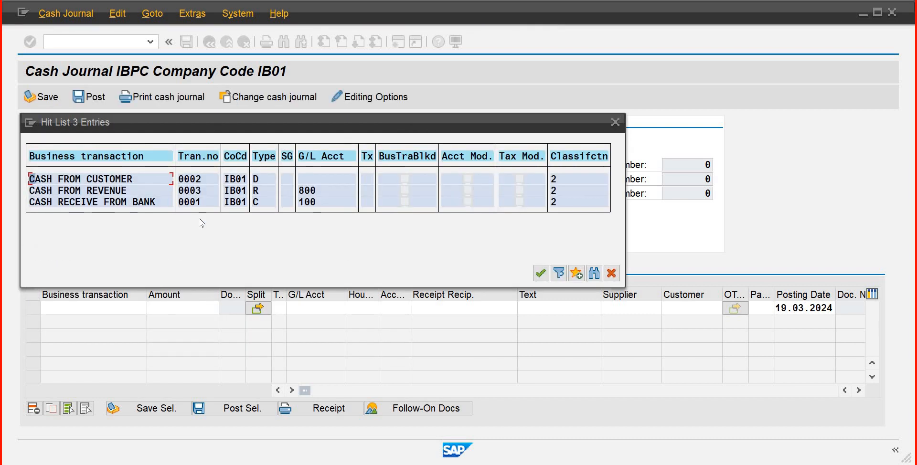
pyautogui.doubleClick(86, 203)
# Step: Enter an amount of 150000 for the cash receipt from bank and confirm the row
pyautogui.click(196, 308)
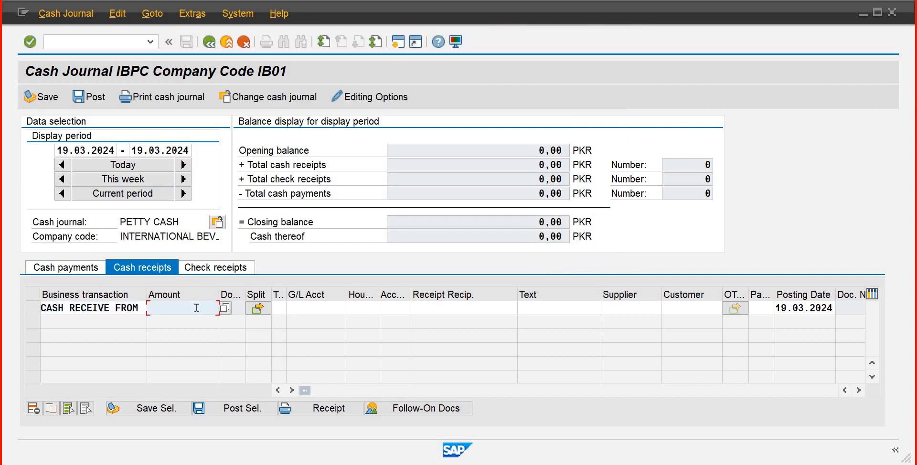
pyautogui.write('150000')
pyautogui.press('Tab')
pyautogui.press('Tab')
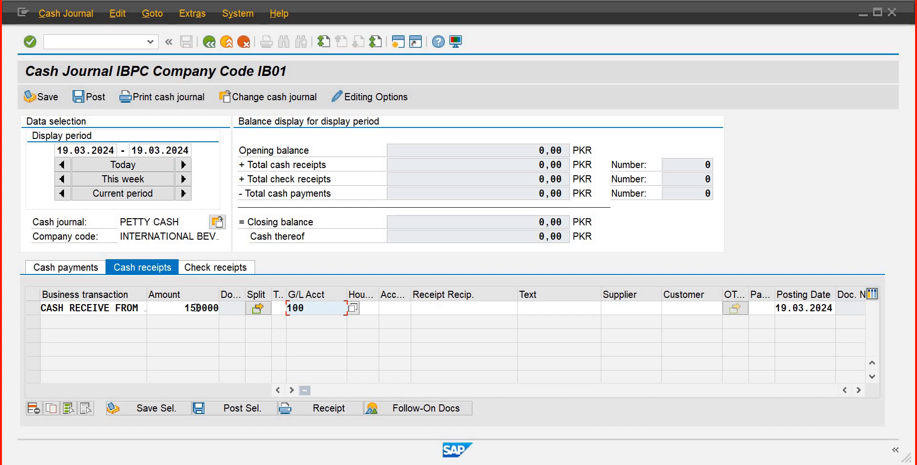
pyautogui.press('Tab')
pyautogui.press('Tab')
pyautogui.press('Tab')
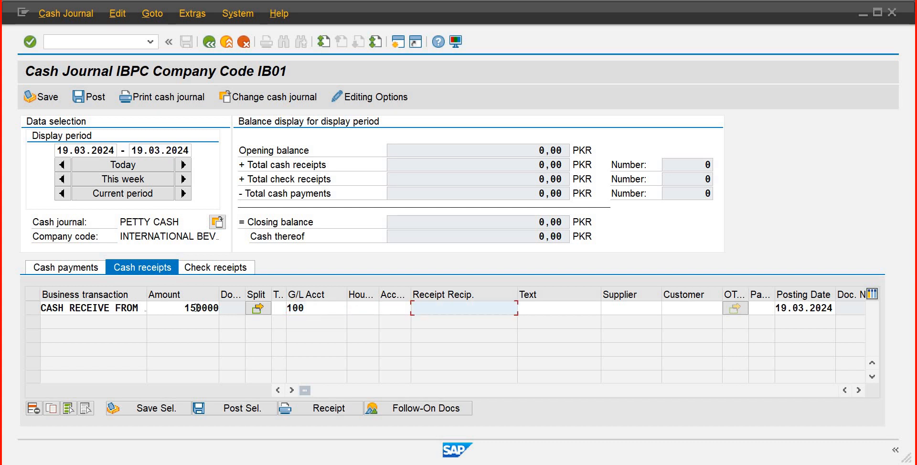
pyautogui.click(200, 309)
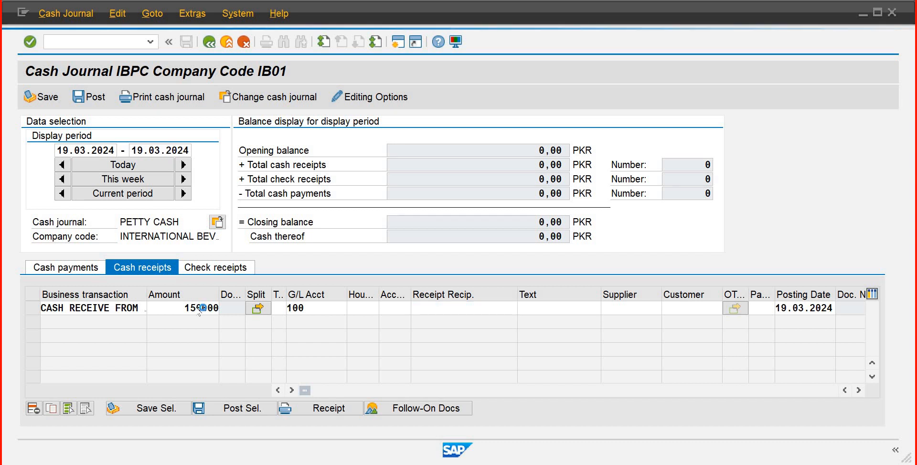
pyautogui.press('Return')
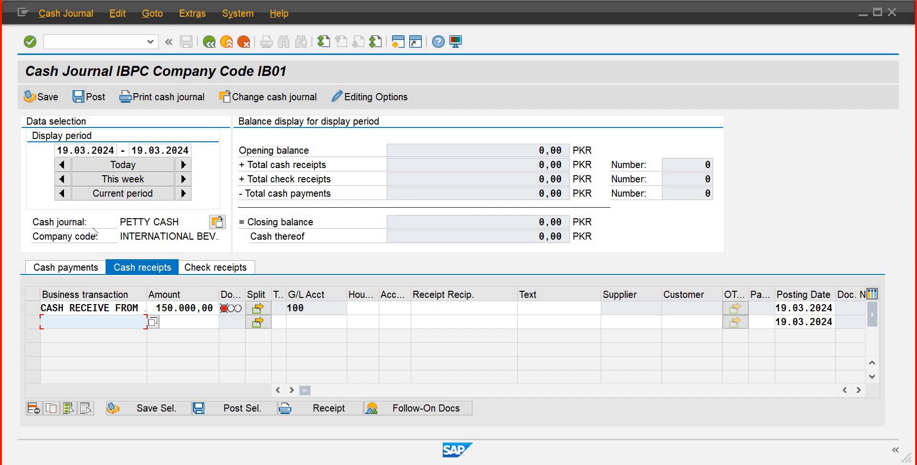
# Step: Save only the cash receipt row for the bank withdrawal, acknowledging the payer data notice
pyautogui.click(38, 312)
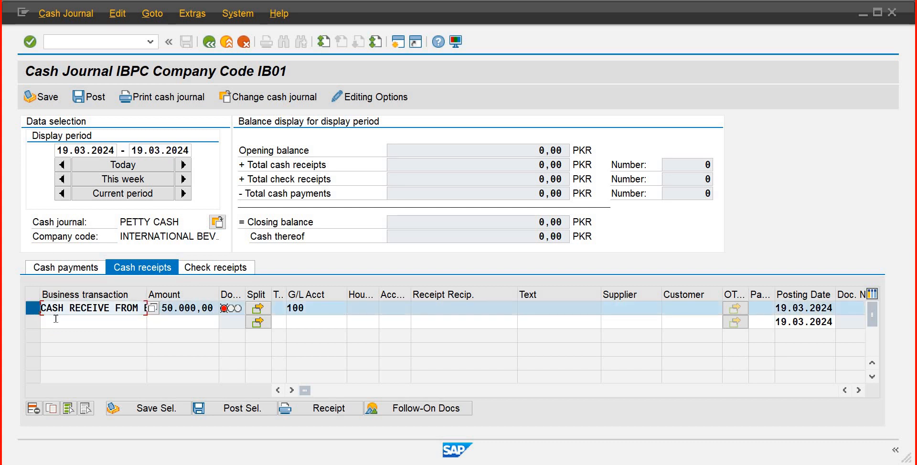
pyautogui.click(148, 410)
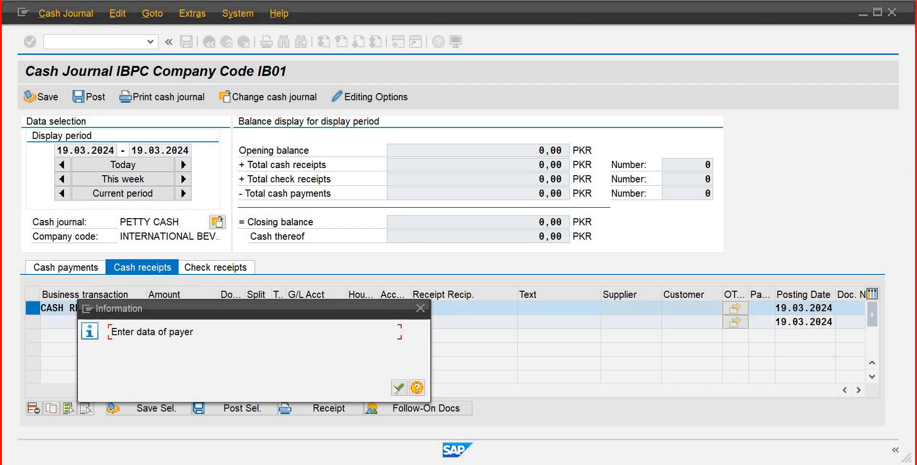
pyautogui.click(398, 389)
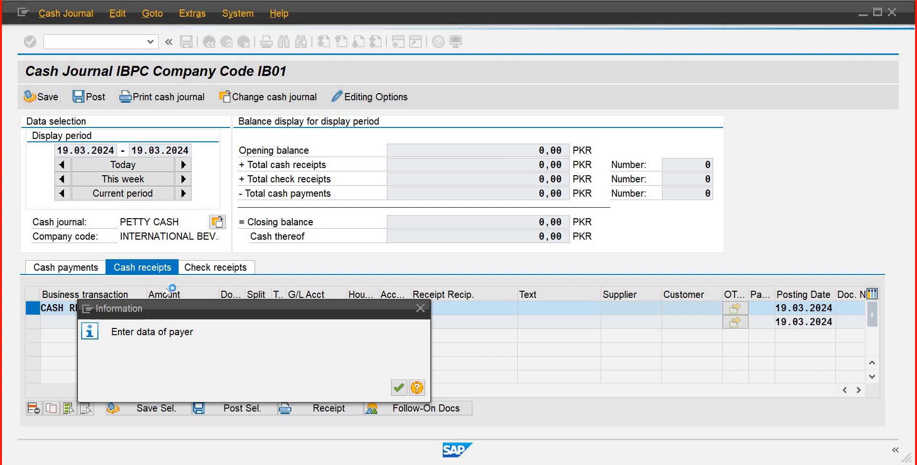
pyautogui.press('Return')
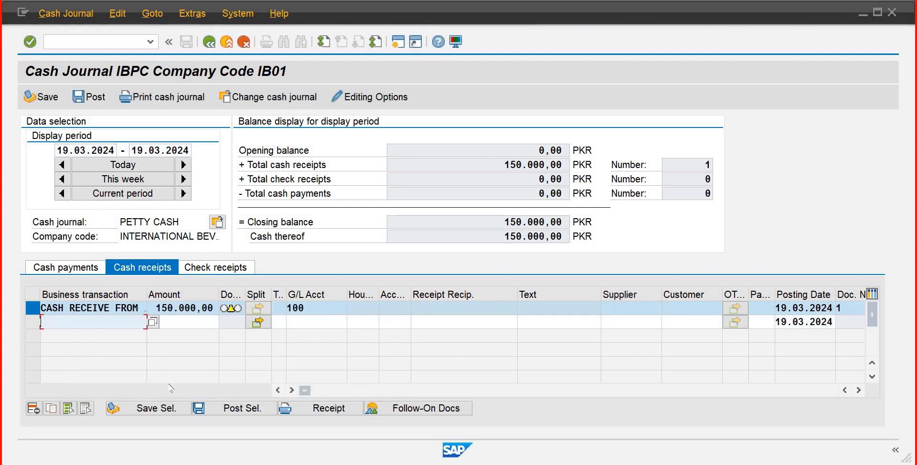
# Step: Try to post the saved cash receipt and read the detailed explanation of the posting error
pyautogui.click(233, 409)
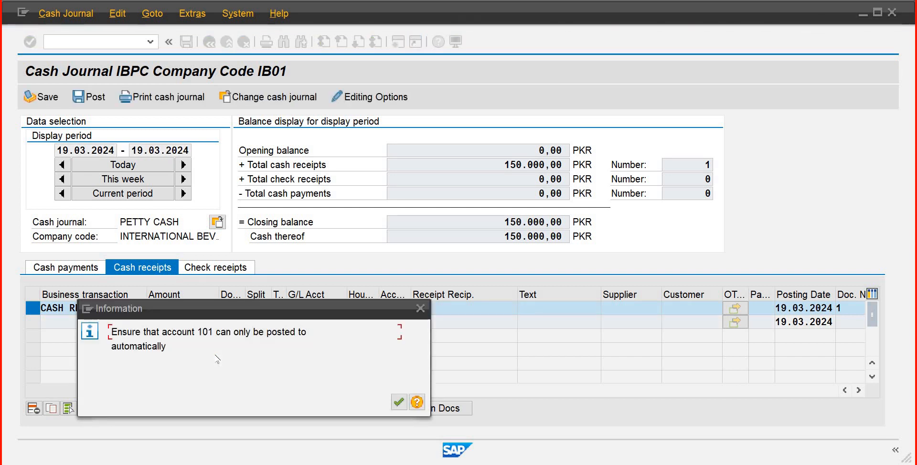
pyautogui.click(400, 406)
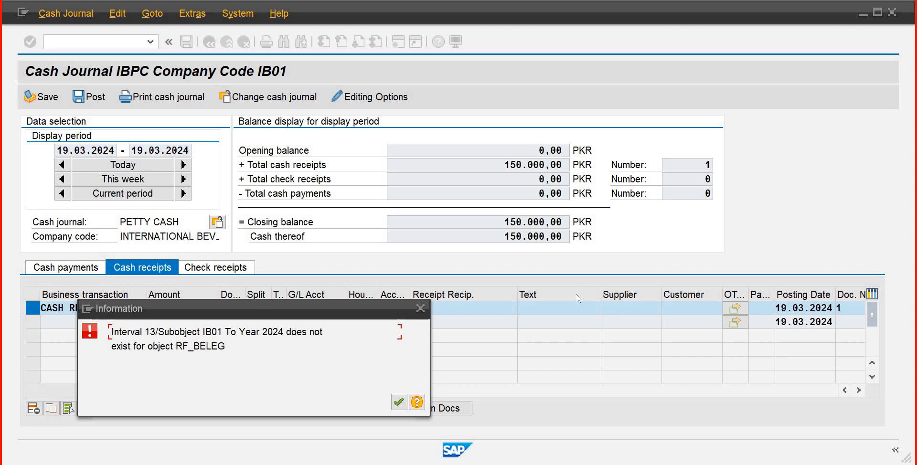
pyautogui.click(413, 406)
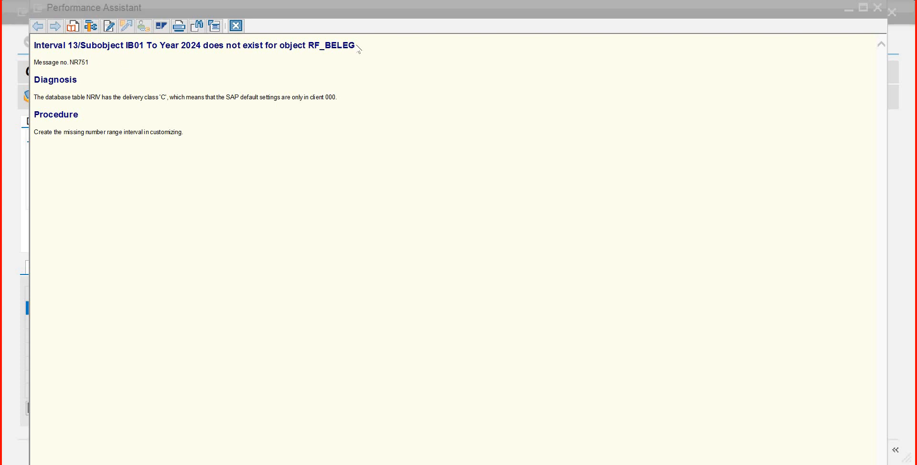
pyautogui.doubleClick(312, 46)
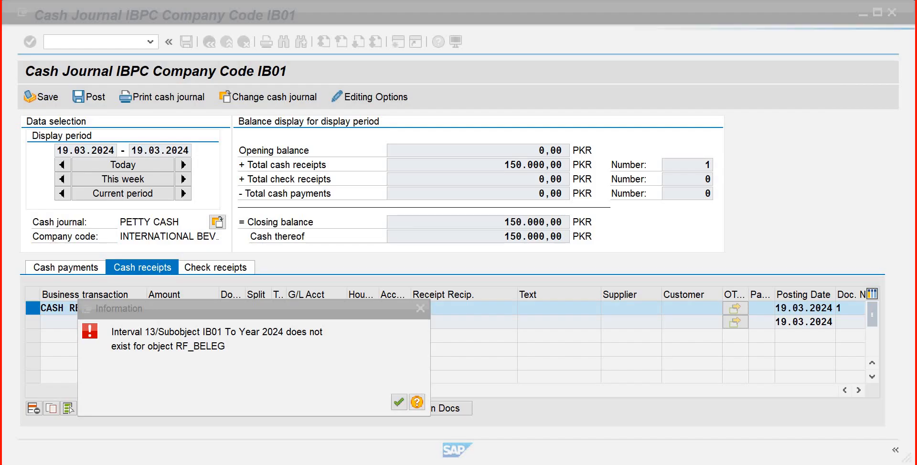
pyautogui.press('Return')
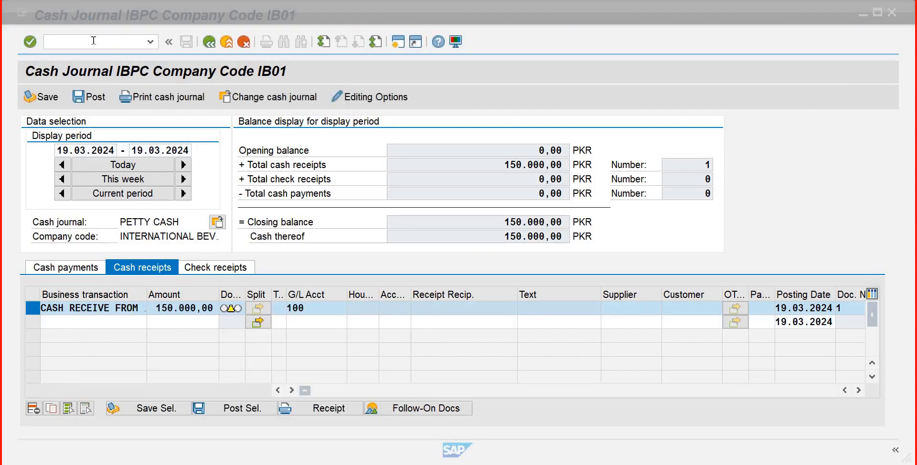
# Step: Go to transaction FBN1 and open the accounting document number range intervals of company code ib01 for editing
pyautogui.click(93, 41)
pyautogui.write('/')
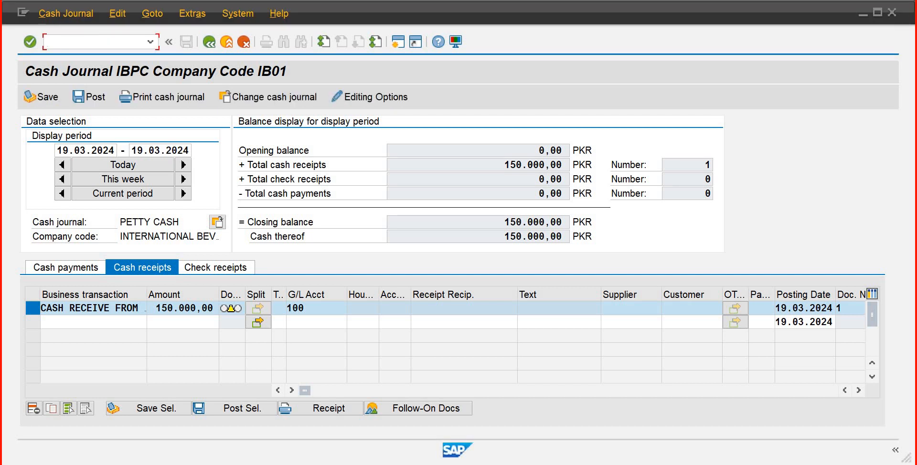
pyautogui.write('nfbn1')
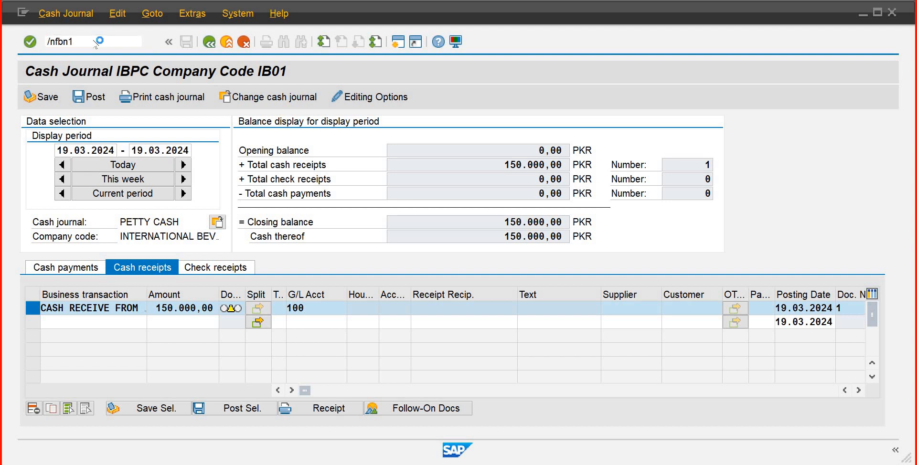
pyautogui.press('Return')
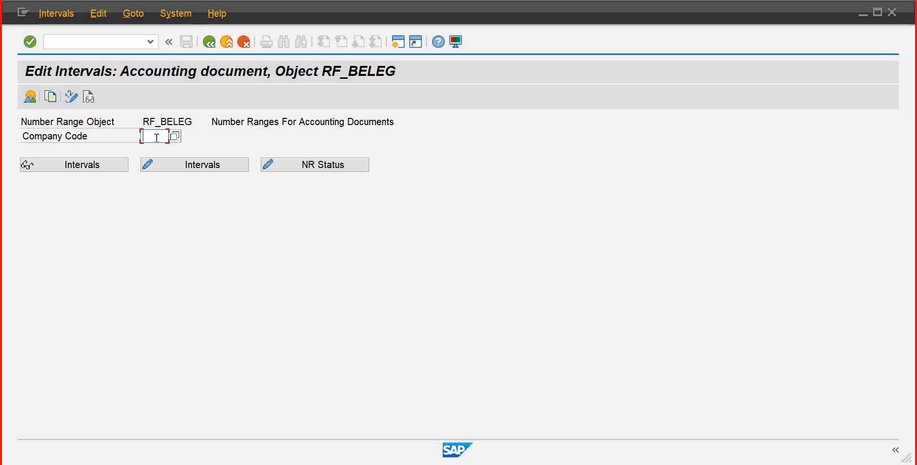
pyautogui.write('ib01')
pyautogui.click(171, 165)
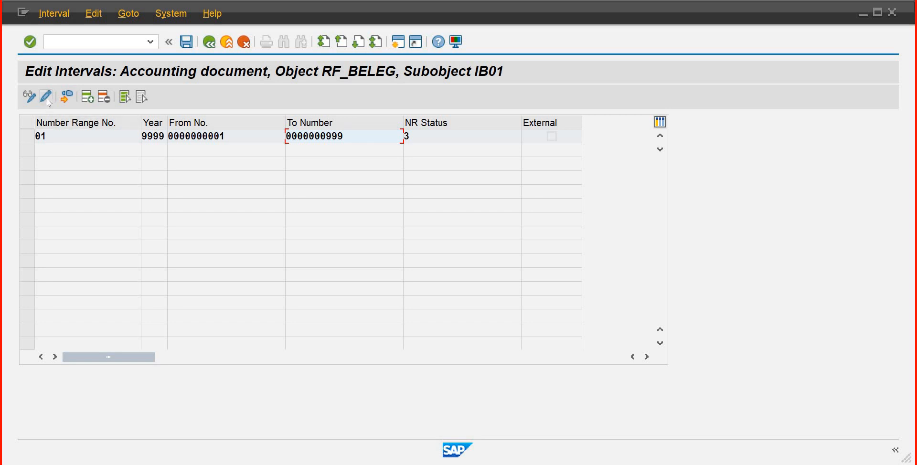
# Step: Insert a new interval with number range 01 and year 2024
pyautogui.click(88, 97)
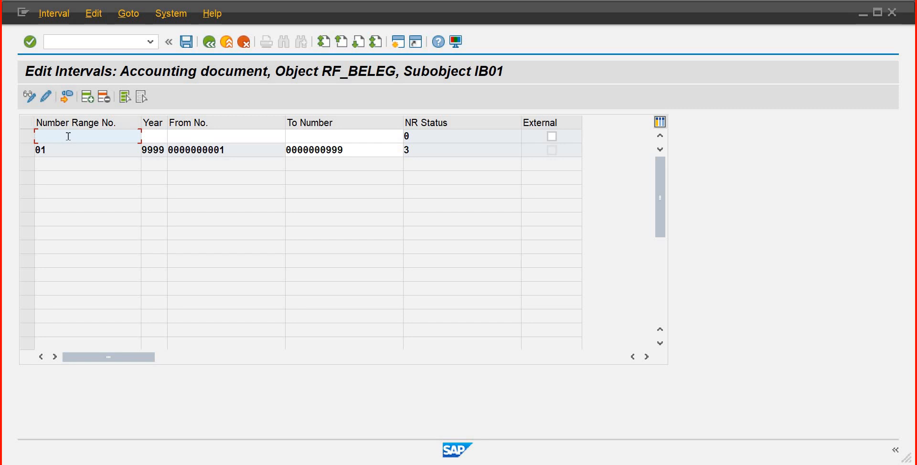
pyautogui.write('10')
pyautogui.press('Tab')
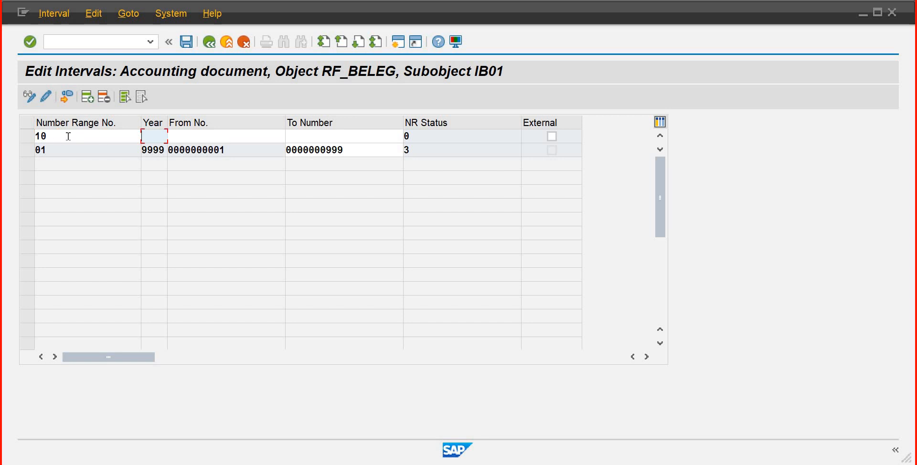
pyautogui.hotkey('shift', 'Left')
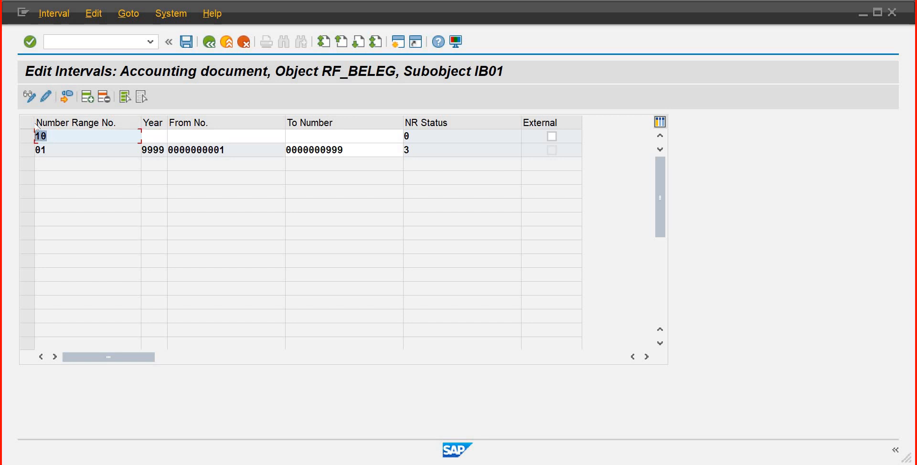
pyautogui.write('01')
pyautogui.press('Tab')
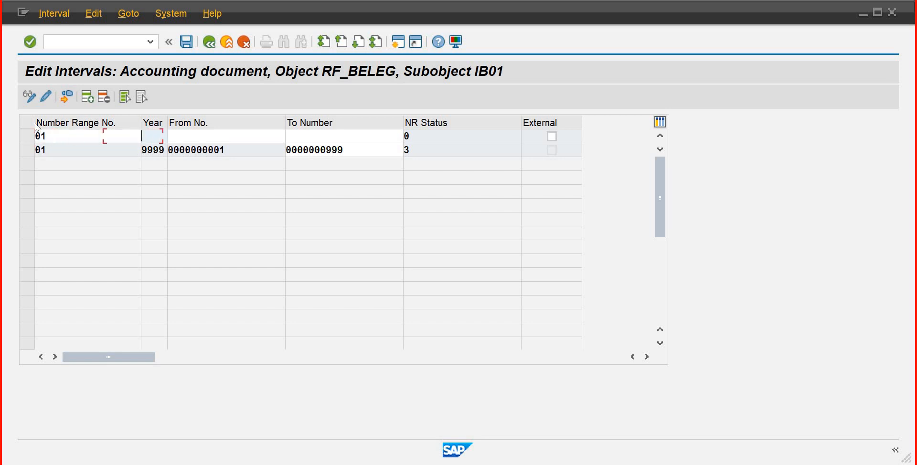
pyautogui.write('2024')
pyautogui.press('Escape')
pyautogui.press('Tab')
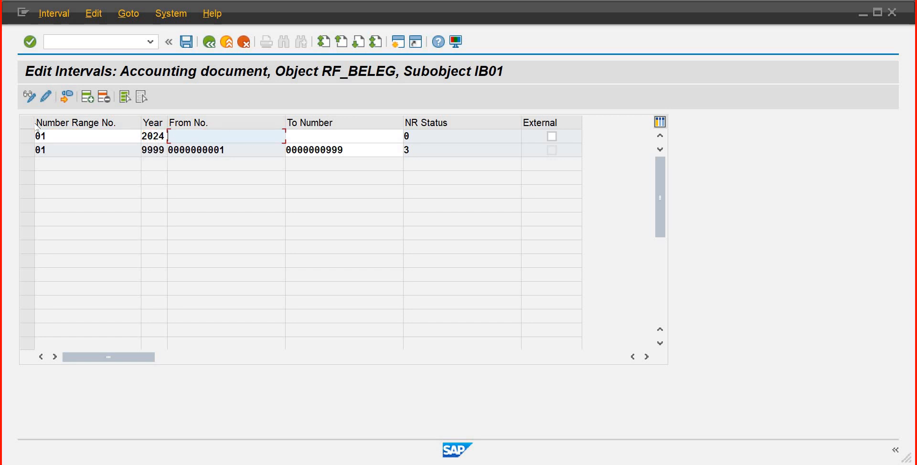
# Step: Set the 2024 interval to run from 1000 to 1999 and save the intervals, accepting the transport notice
pyautogui.write('1')
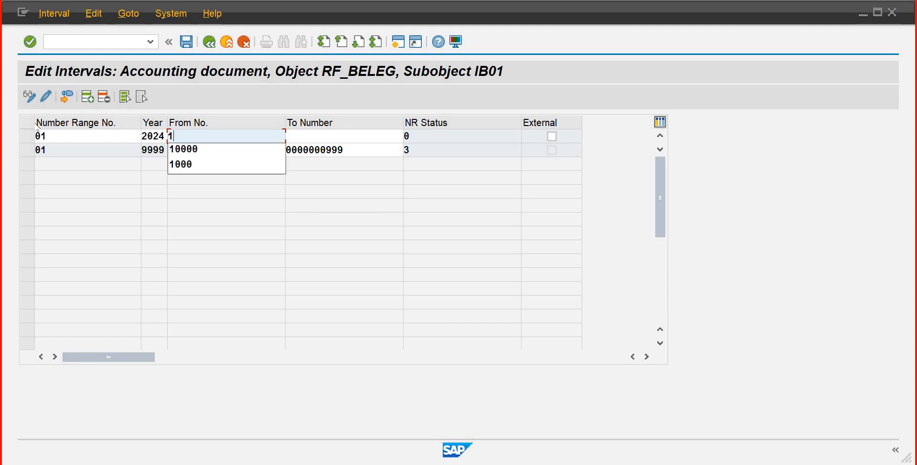
pyautogui.write('000')
pyautogui.press('Tab')
pyautogui.write('1999')
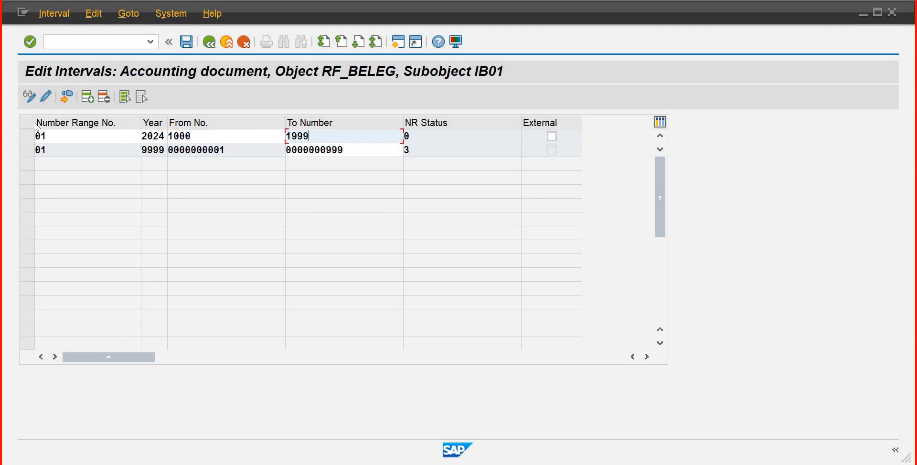
pyautogui.press('Return')
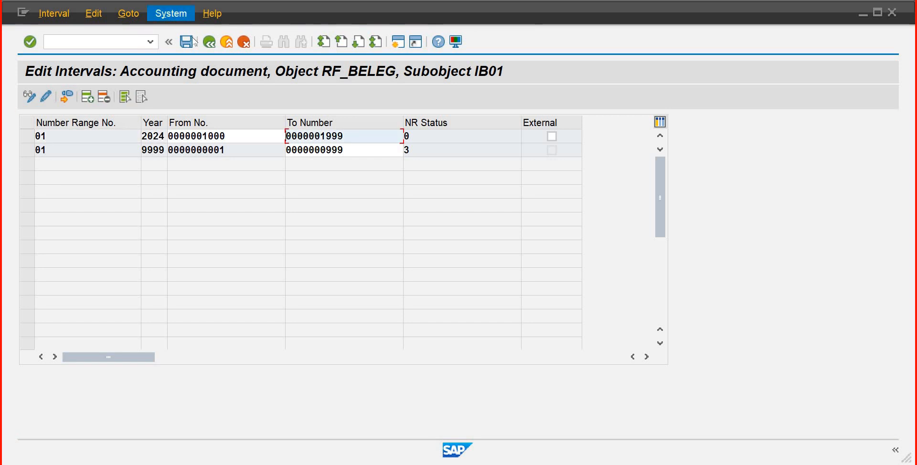
pyautogui.click(188, 46)
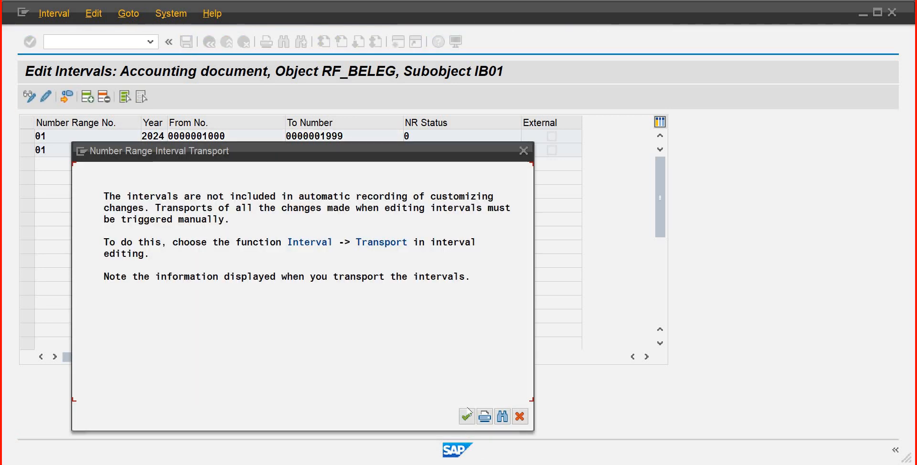
pyautogui.click(465, 418)
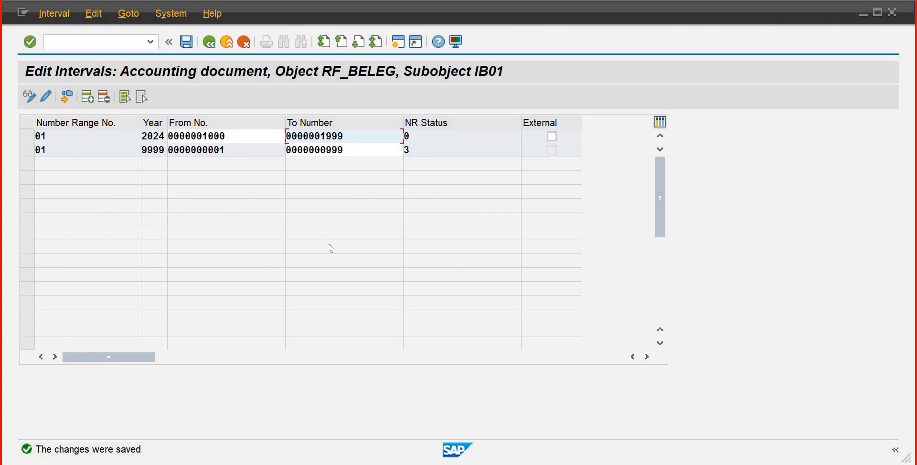
# Step: Return to the petty cash journal with transaction FBCJ
pyautogui.click(128, 41)
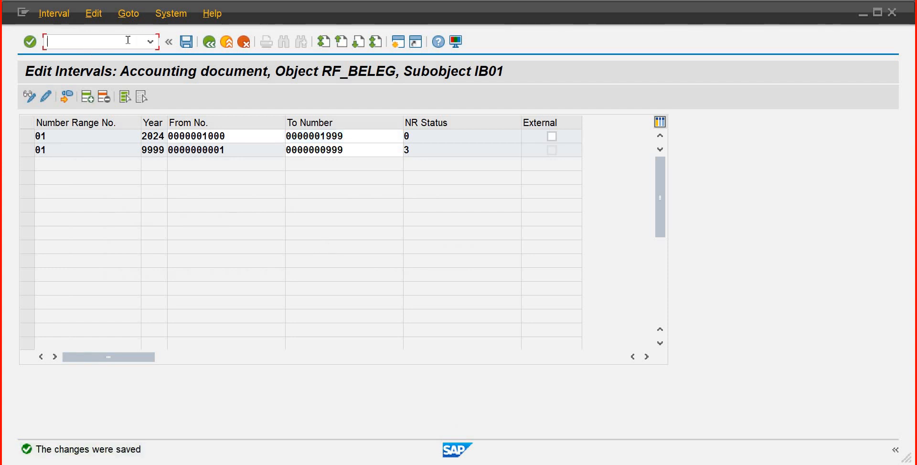
pyautogui.write('/nfbcj')
pyautogui.press('Return')
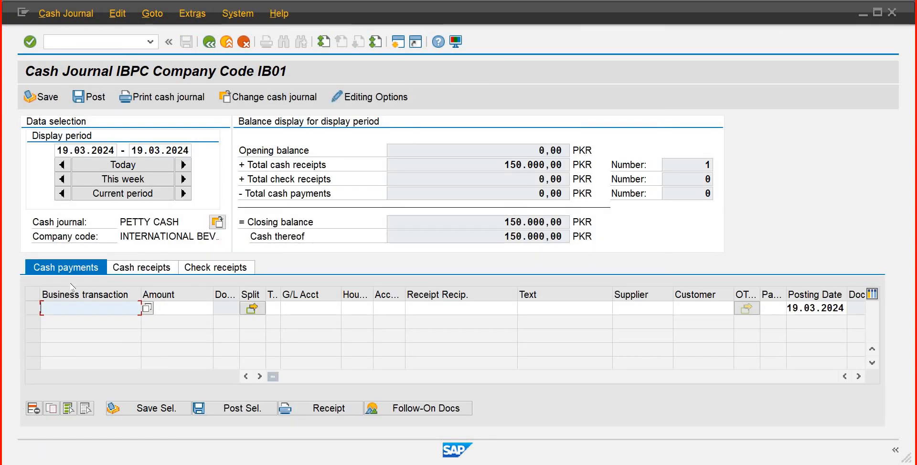
# Step: Try to post the saved 150.000,00 cash receipt from bank in the petty cash journal, acknowledging the messages
pyautogui.click(141, 269)
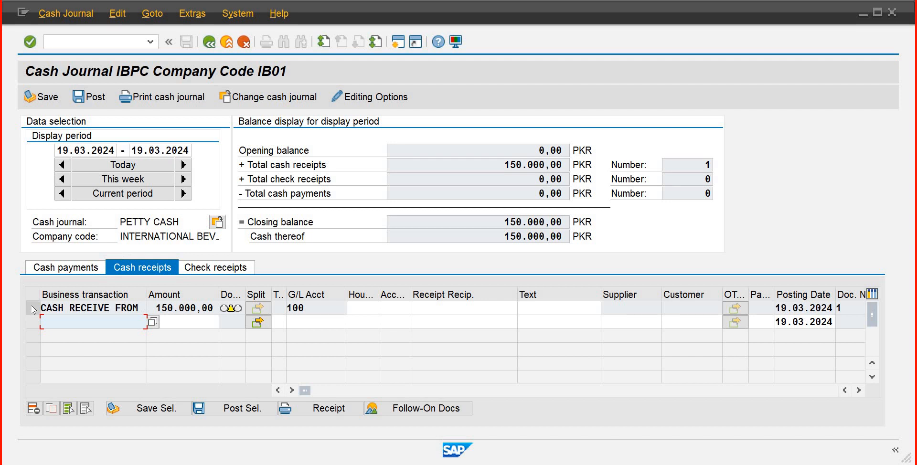
pyautogui.click(33, 309)
pyautogui.click(225, 408)
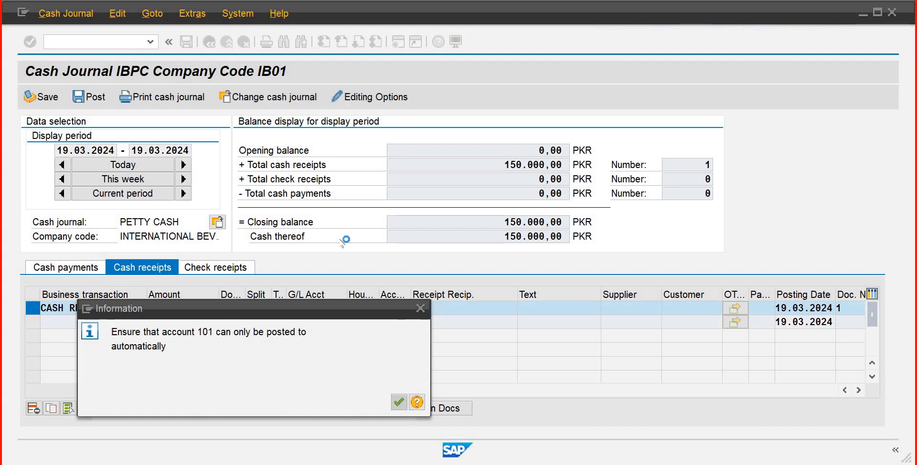
pyautogui.press('Return')
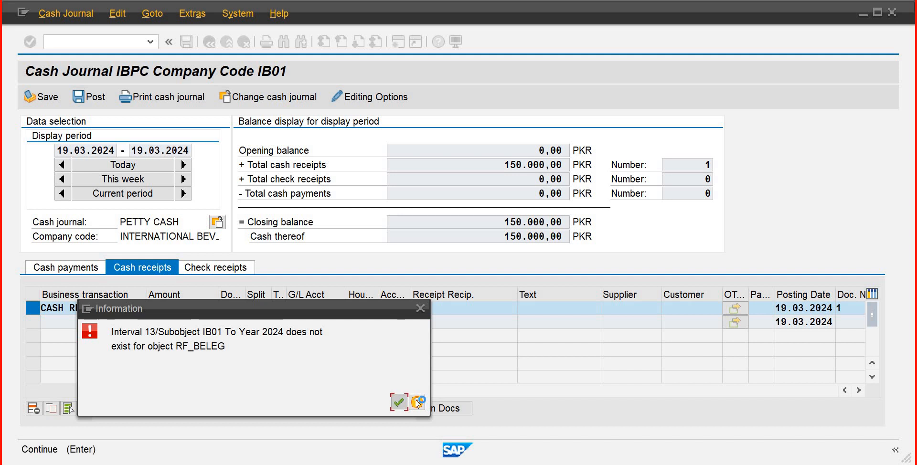
pyautogui.click(398, 403)
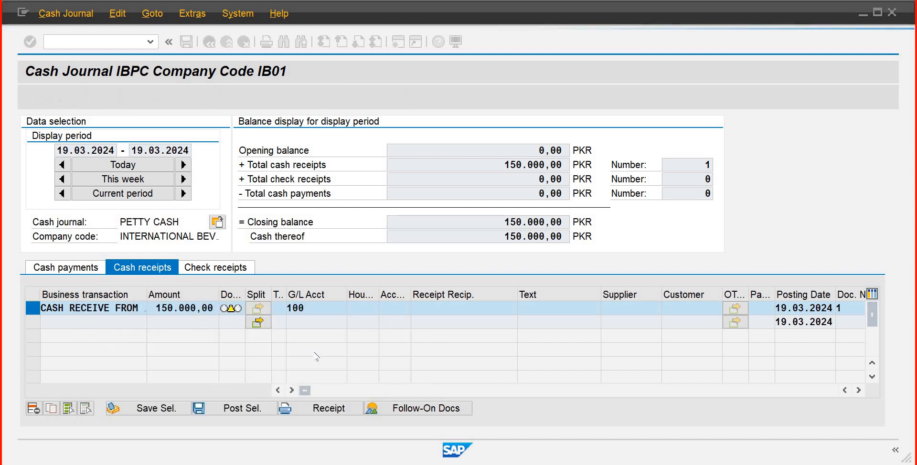
# Step: Retry posting the selected cash receipt and review the message about account 101 together with its help text
pyautogui.click(249, 408)
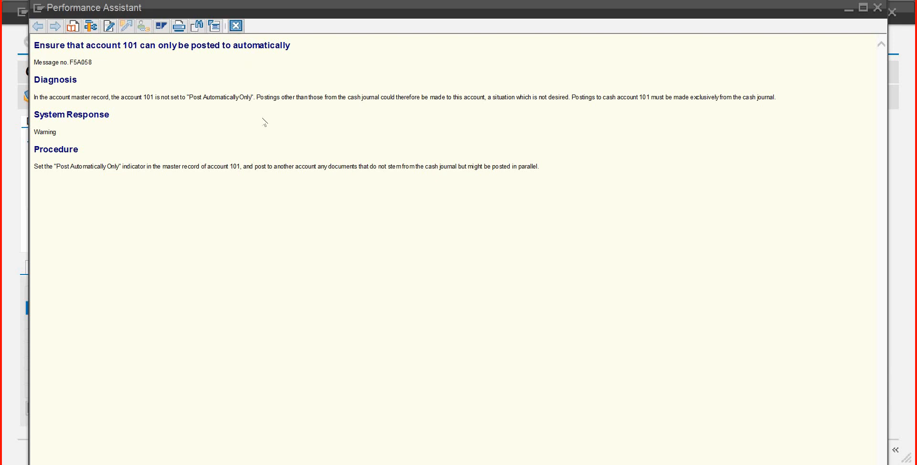
pyautogui.press('Escape')
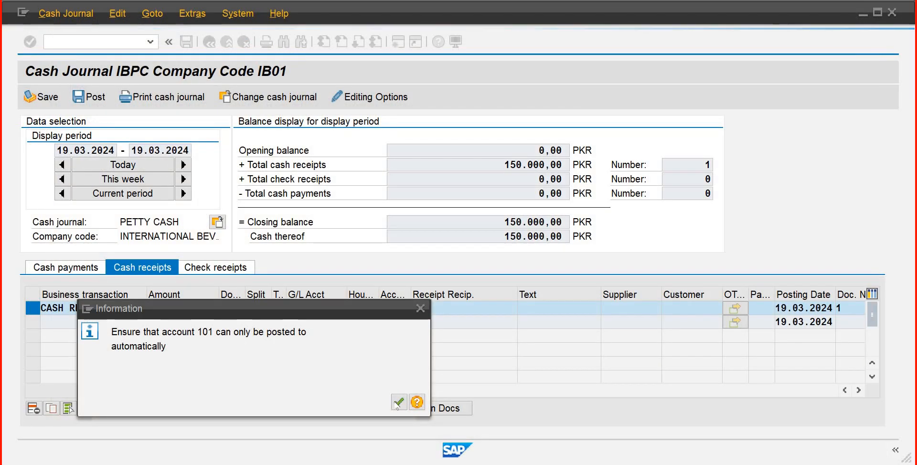
pyautogui.click(397, 408)
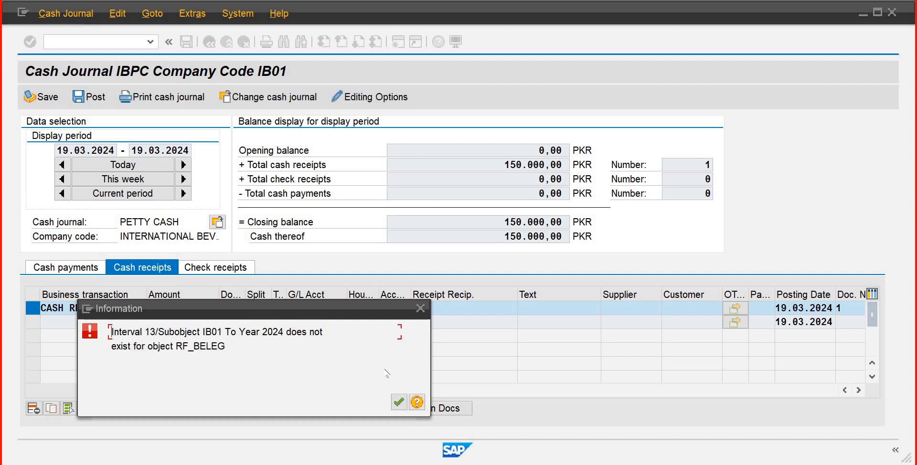
pyautogui.click(418, 309)
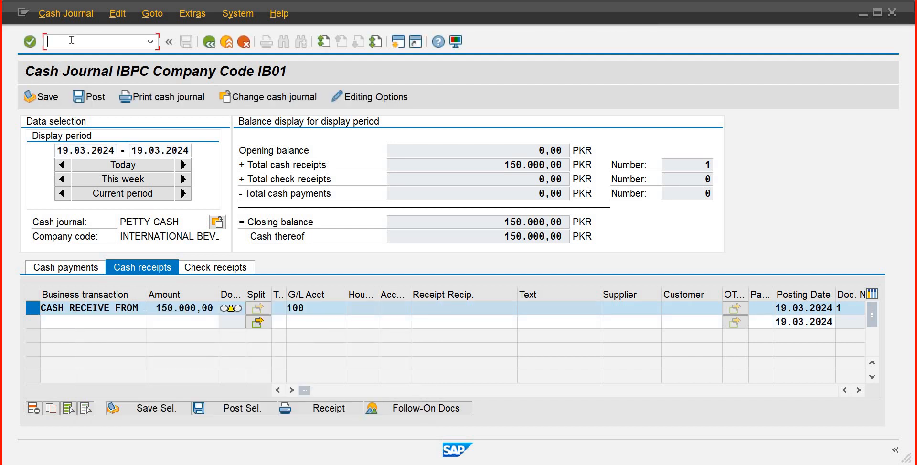
# Step: Go to transaction FBN1 and open the accounting document number range intervals of company code ib01 for editing
pyautogui.click(71, 40)
pyautogui.write('/m')
pyautogui.press('BackSpace')
pyautogui.write('nfbn1')
pyautogui.press('Return')
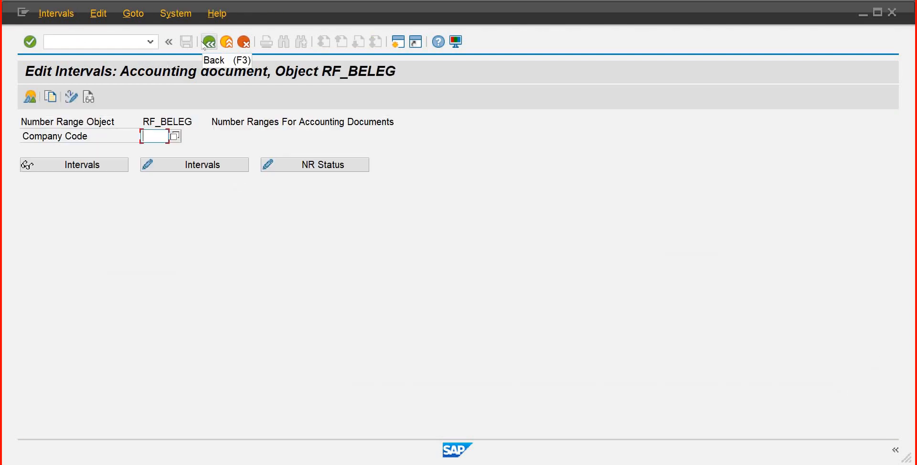
pyautogui.click(78, 44)
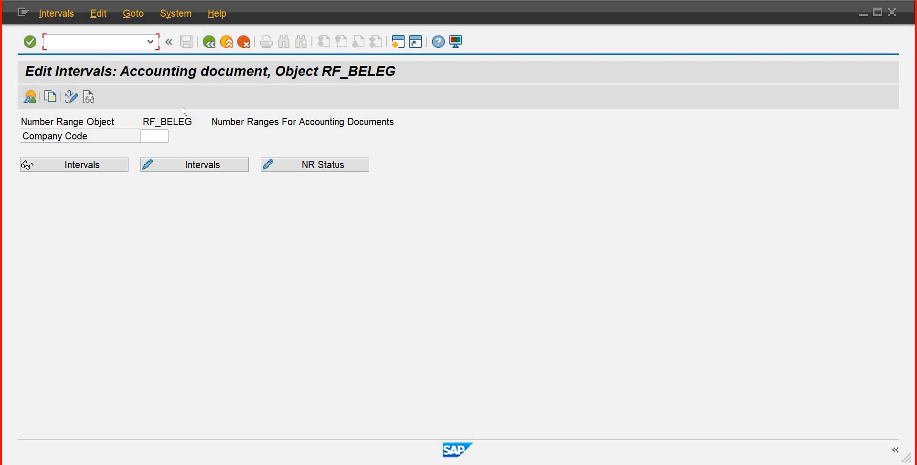
pyautogui.click(156, 137)
pyautogui.write('ib01')
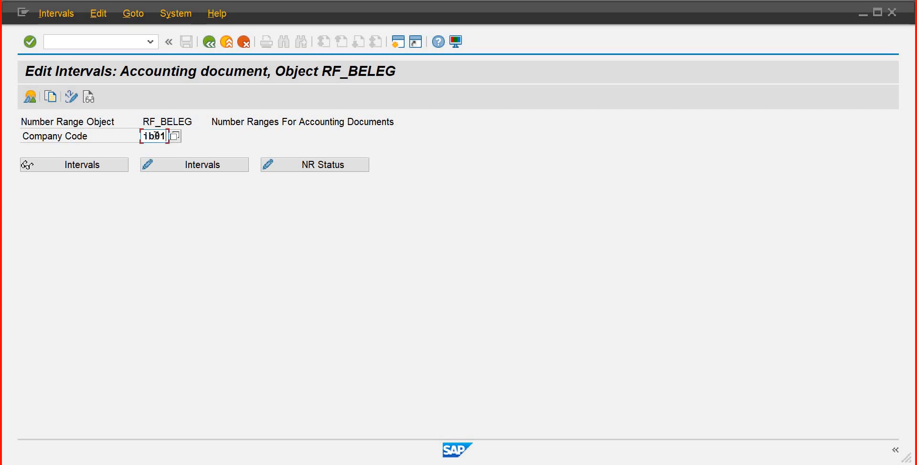
pyautogui.click(194, 162)
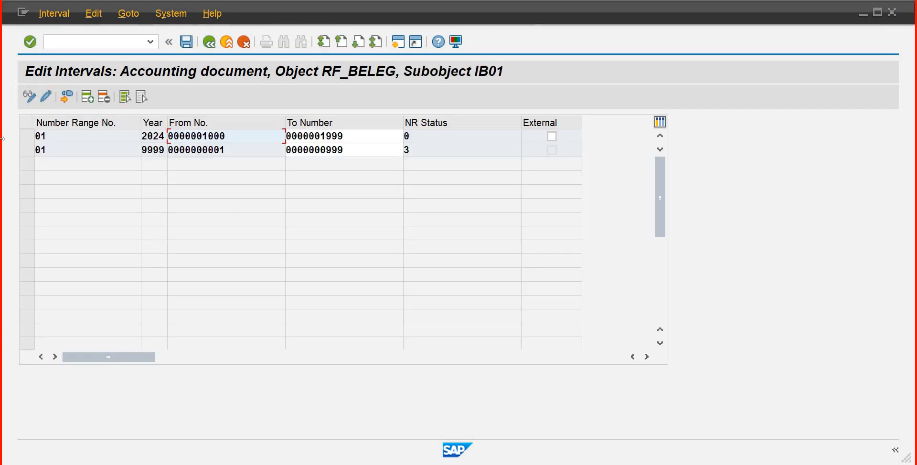
# Step: Insert a new interval with number range 50 and year 2024
pyautogui.click(89, 99)
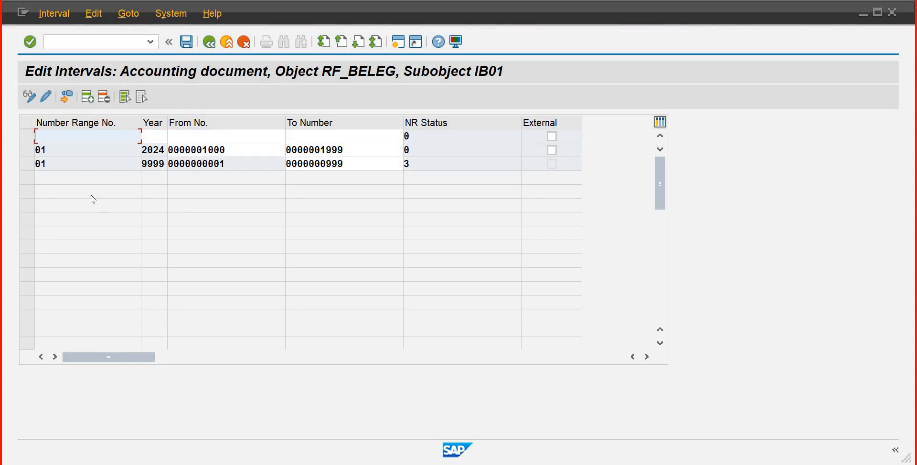
pyautogui.write('50')
pyautogui.press('Tab')
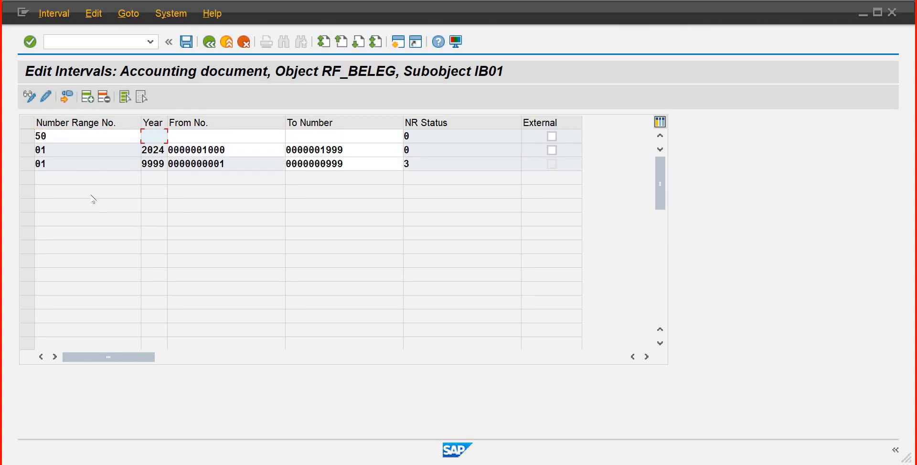
pyautogui.write('2024')
pyautogui.press('Tab')
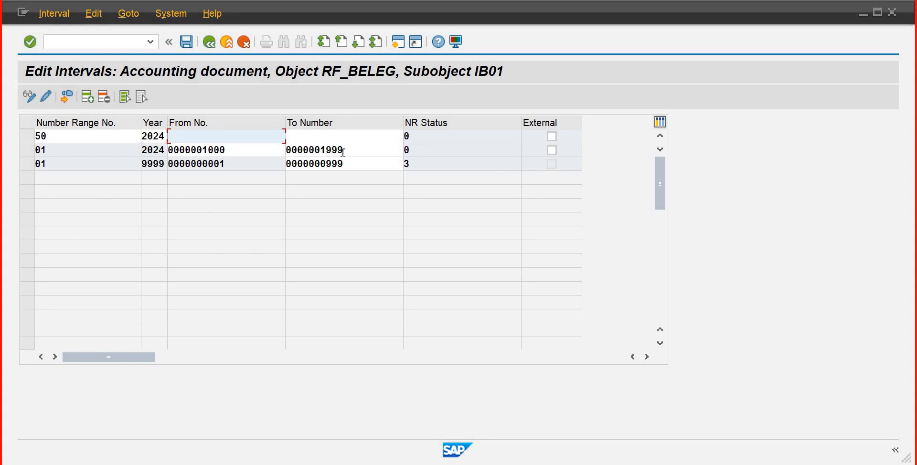
# Step: Shorten the 2024 interval of number range 01 so that it ends at 1499
pyautogui.moveTo(342, 151); pyautogui.dragTo(326, 150)
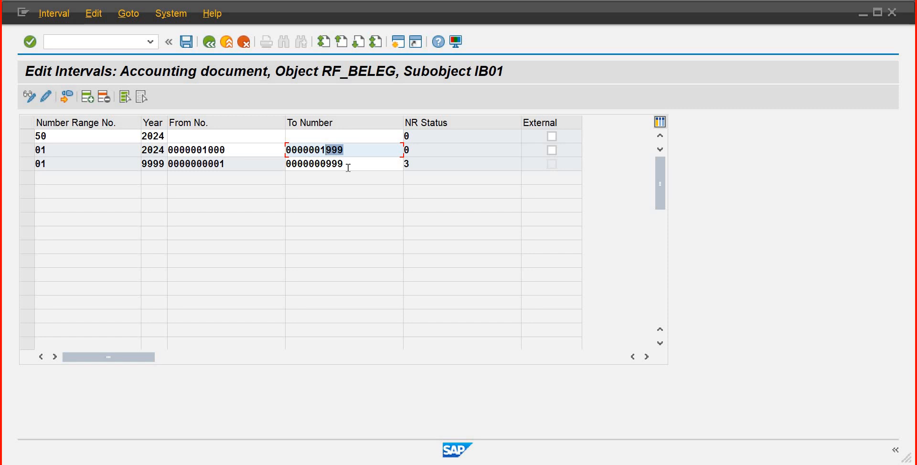
pyautogui.write('48')
pyautogui.write('99')
# Step: Set the number range 50 interval to run from 1500 to 1999 and save the intervals, accepting the transport notice
pyautogui.click(207, 136)
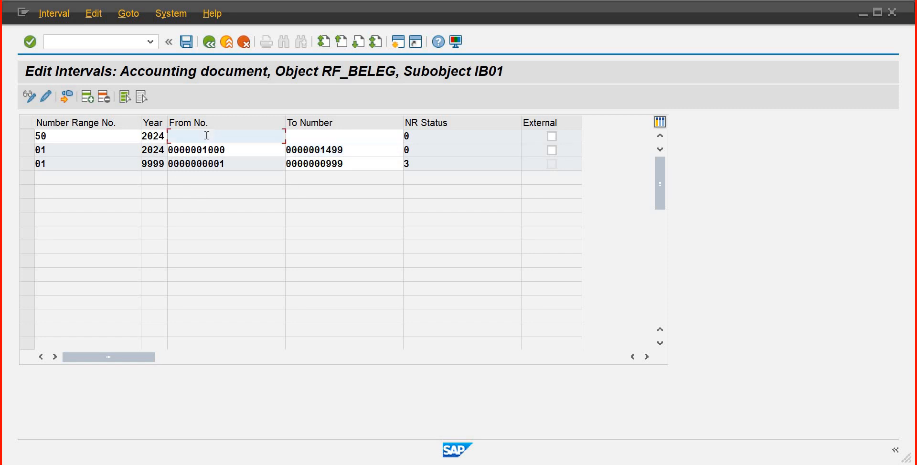
pyautogui.write('1500')
pyautogui.press('Tab')
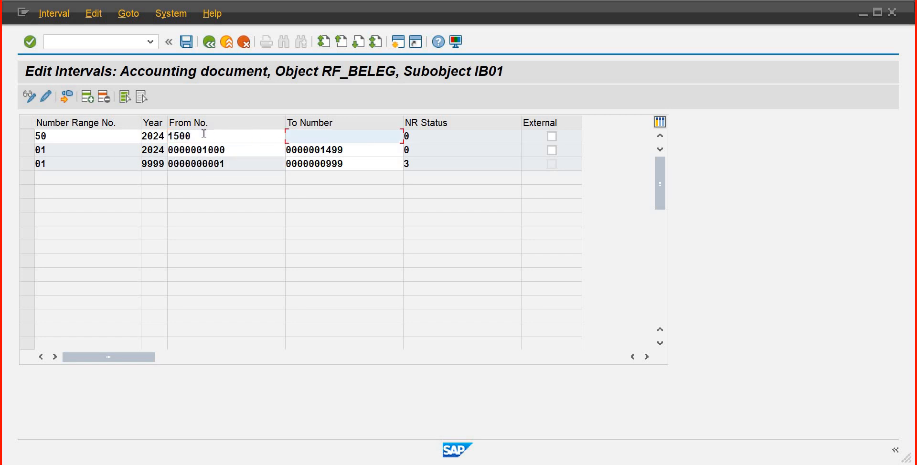
pyautogui.write('1999')
pyautogui.press('Return')
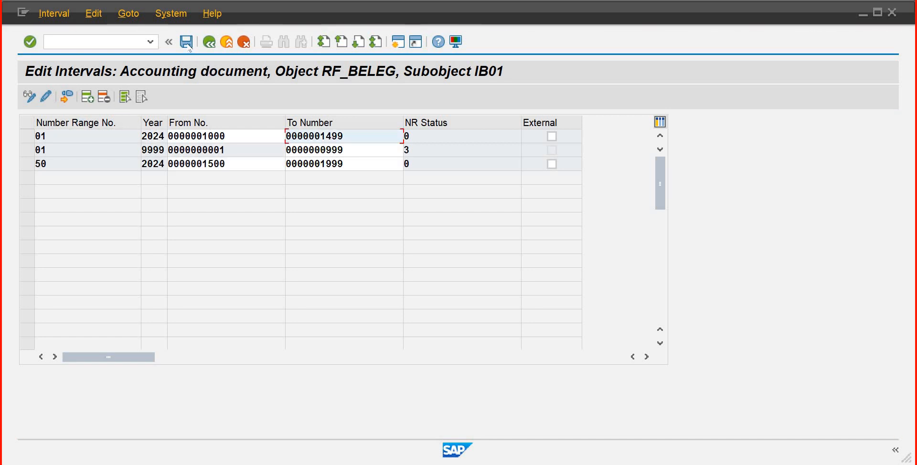
pyautogui.click(187, 43)
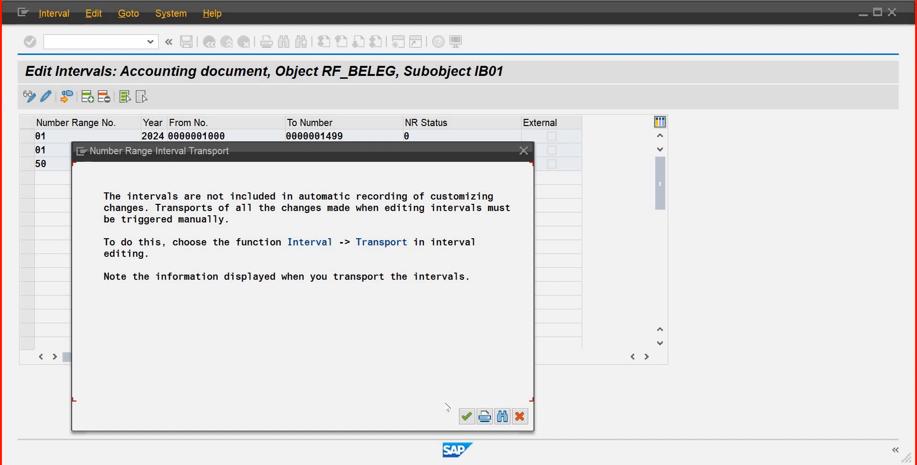
pyautogui.press('Return')
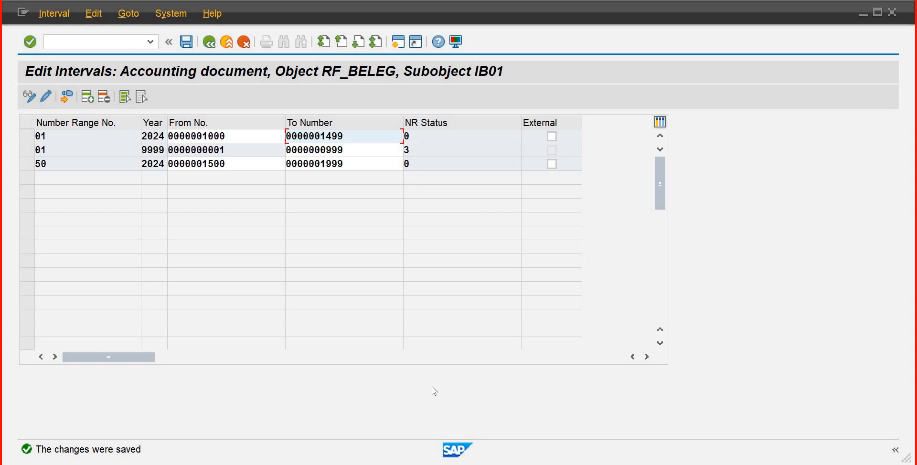
pyautogui.click(103, 44)
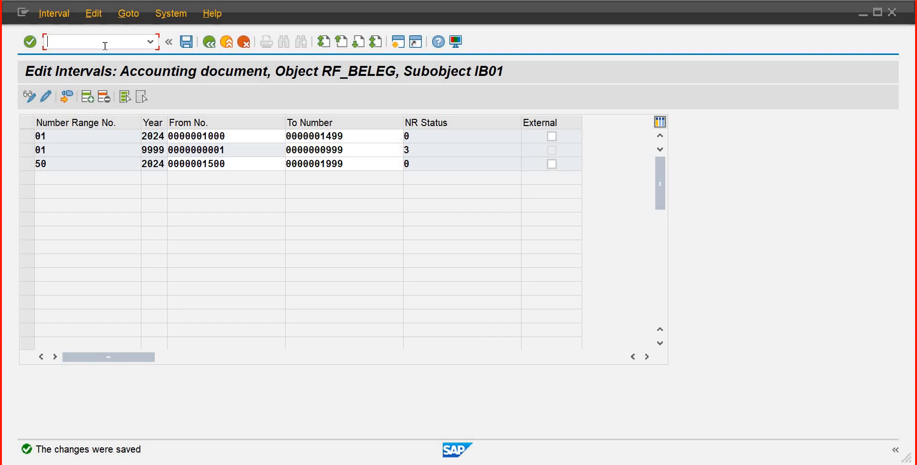
pyautogui.click(78, 125)
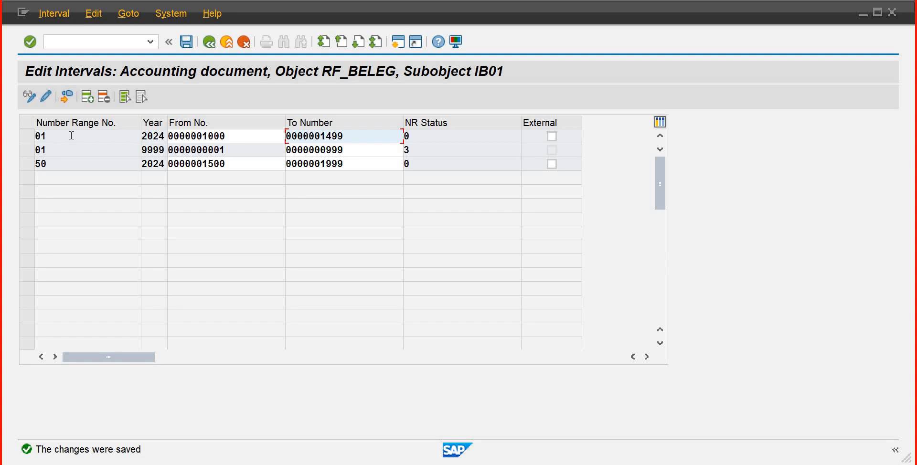
pyautogui.click(70, 44)
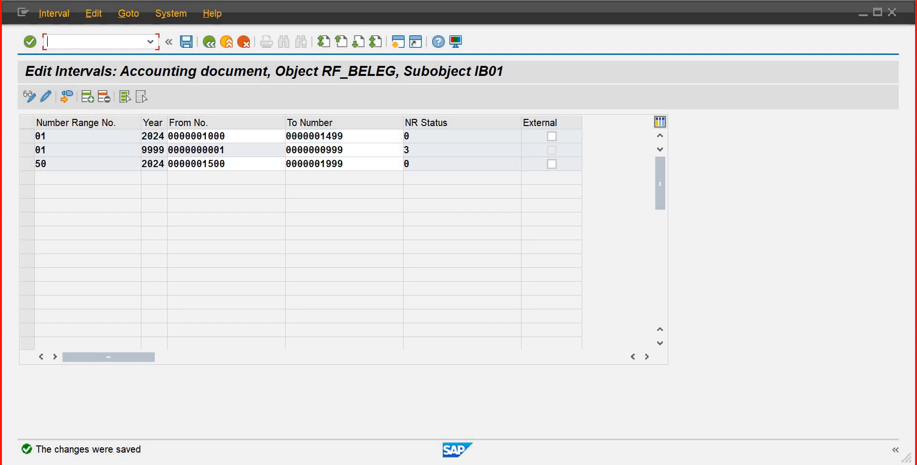
pyautogui.write('/nobh2')
pyautogui.press('Return')
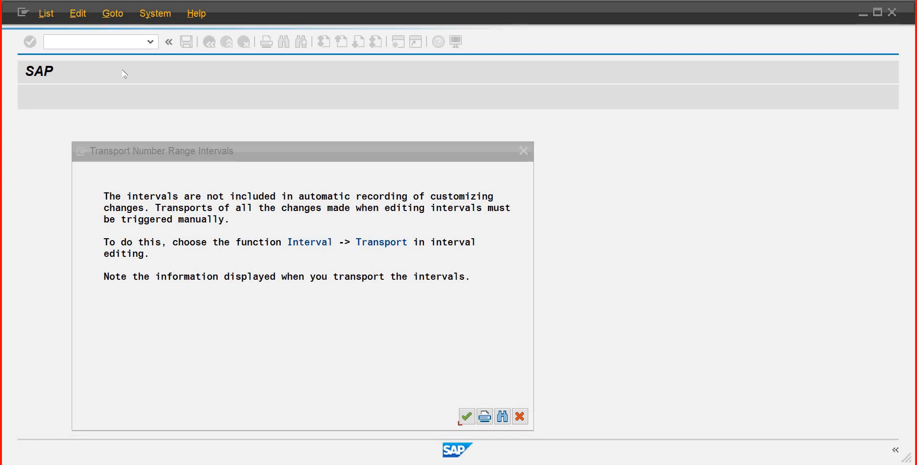
pyautogui.press('Return')
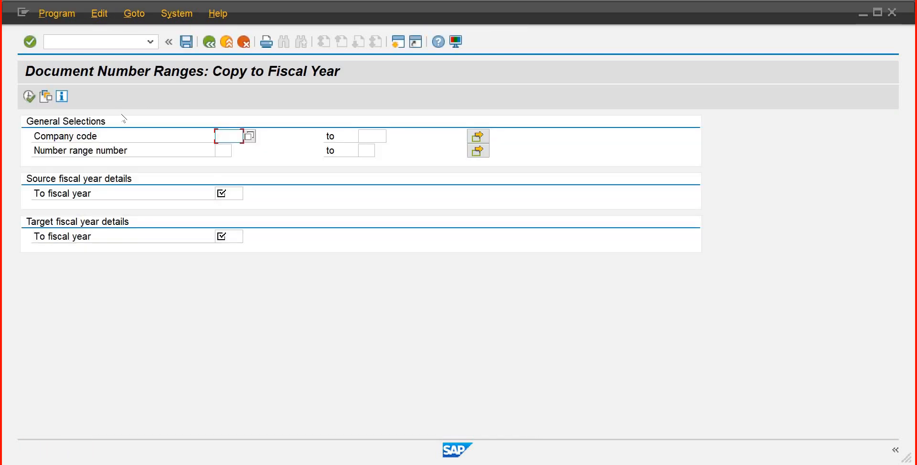
# Step: Go to transaction OBH1 for copying document number ranges to a company code, accepting the transport notice
pyautogui.click(114, 44)
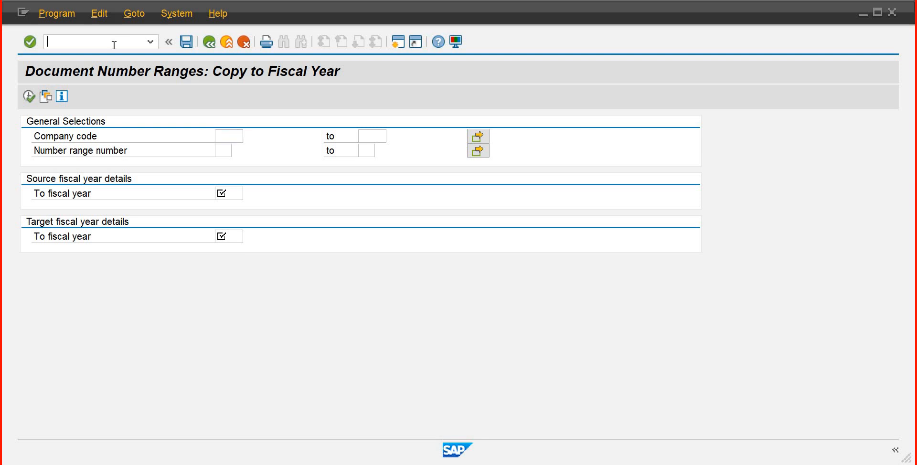
pyautogui.write('/nobh1')
pyautogui.press('Return')
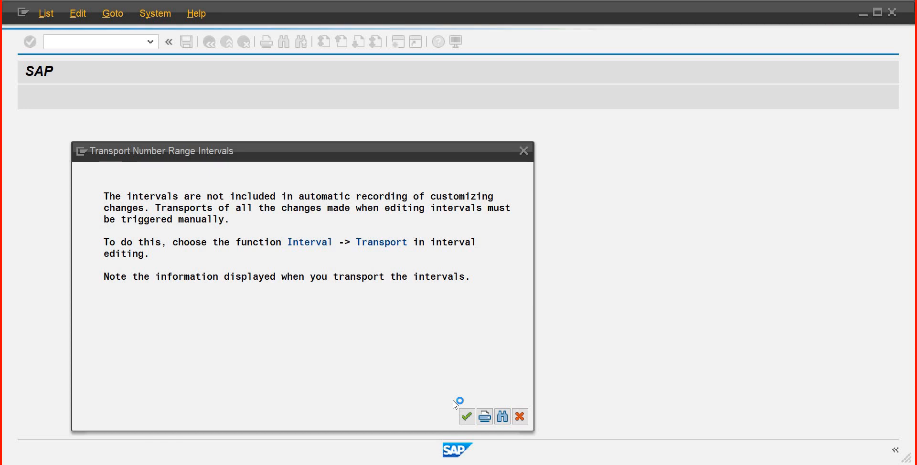
pyautogui.press('Return')
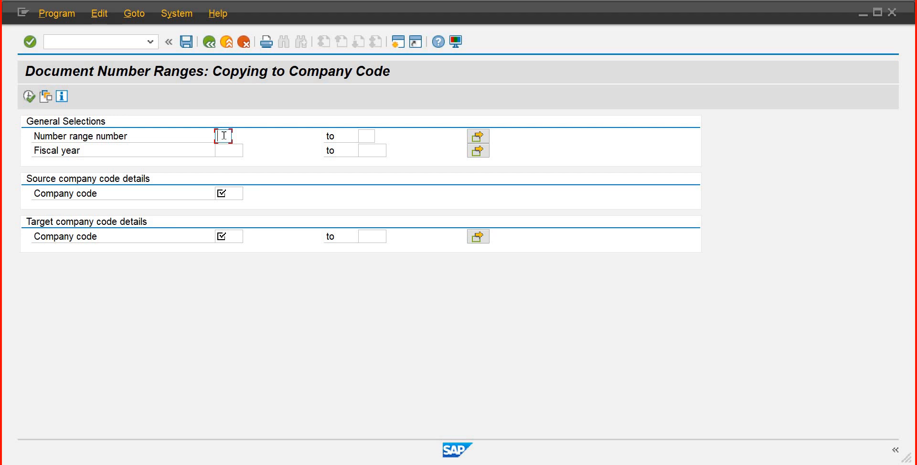
# Step: Set the copy selection to number ranges 01 to 99 and fiscal year 2024
pyautogui.write('01')
pyautogui.press('Tab')
pyautogui.write('99')
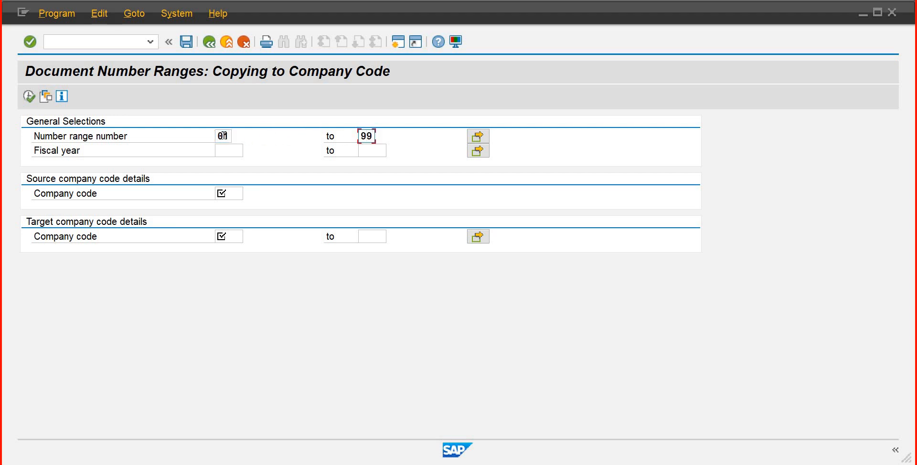
pyautogui.press('Tab')
pyautogui.press('Tab')
pyautogui.write('2024')
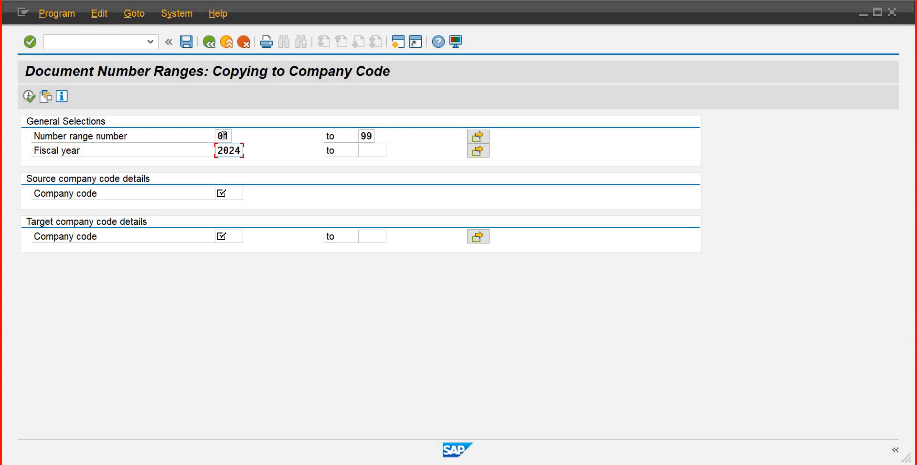
# Step: Enter ib01 as both the source and the target company code and try to run the number range copy
pyautogui.press('Tab')
pyautogui.press('Tab')
pyautogui.press('Tab')
pyautogui.write('ib')
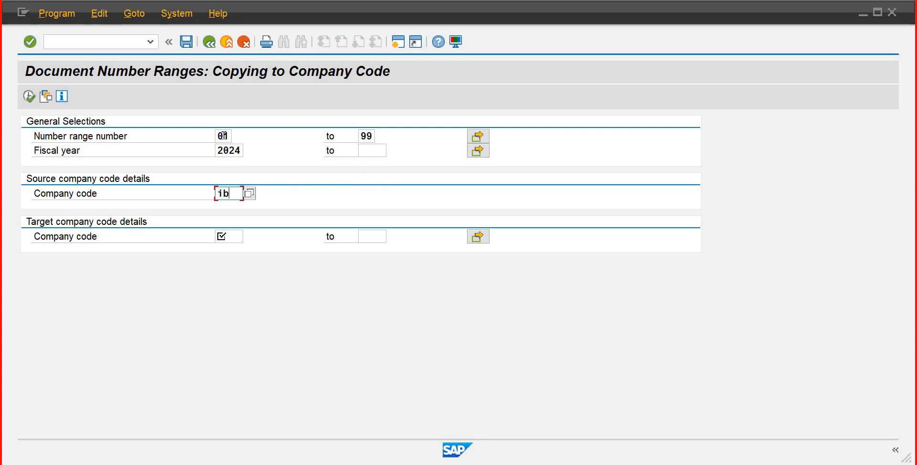
pyautogui.write('01')
pyautogui.click(28, 97)
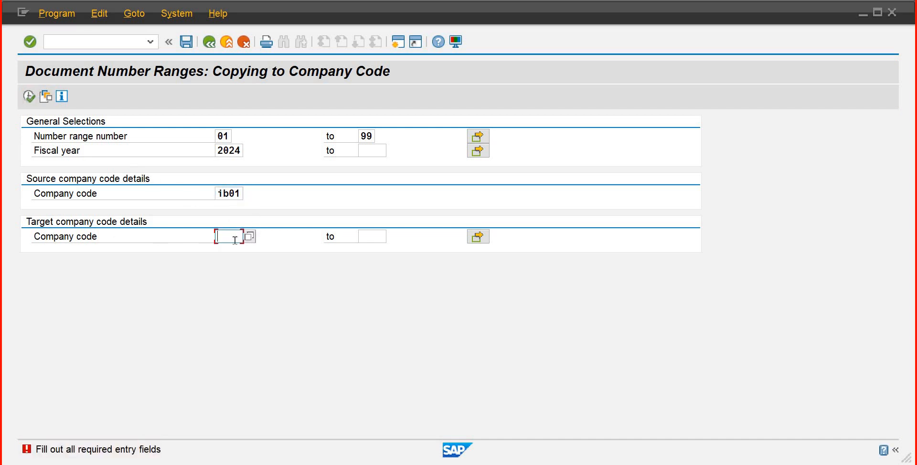
pyautogui.write('ib01')
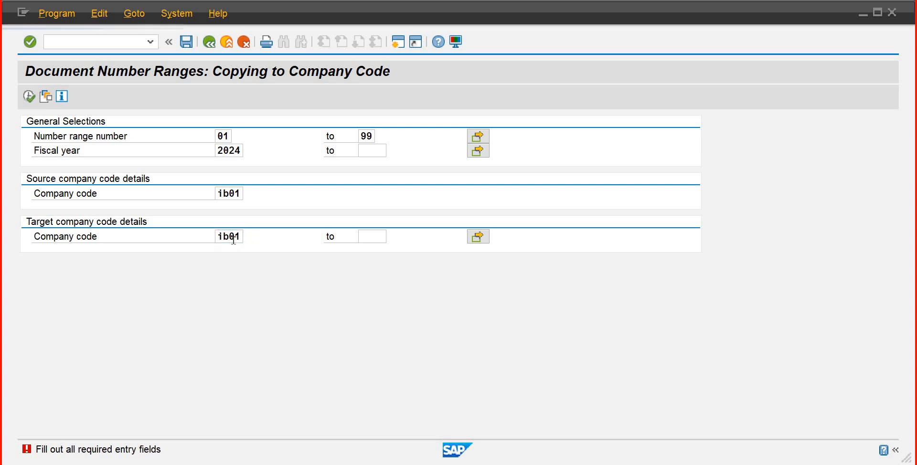
pyautogui.press('Return')
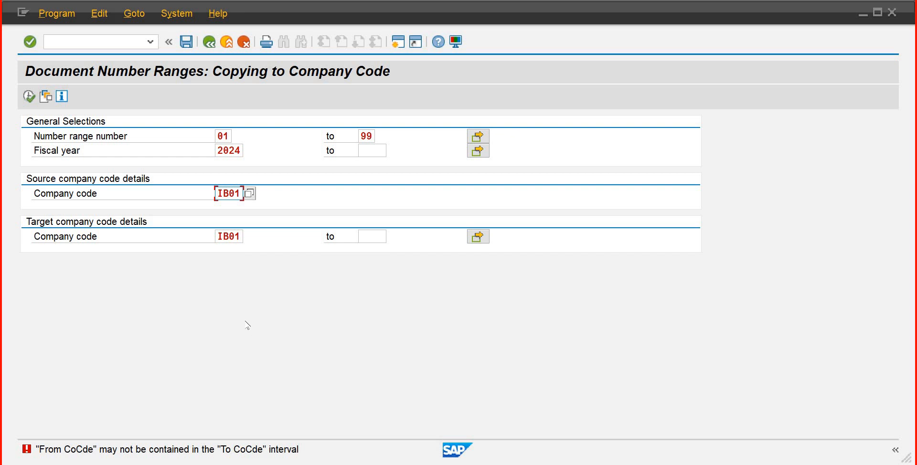
# Step: Reselect IB01 as the source company code by searching the company code list for ib01, and try to run the copy
pyautogui.click(237, 194)
pyautogui.moveTo(239, 193); pyautogui.dragTo(194, 188)
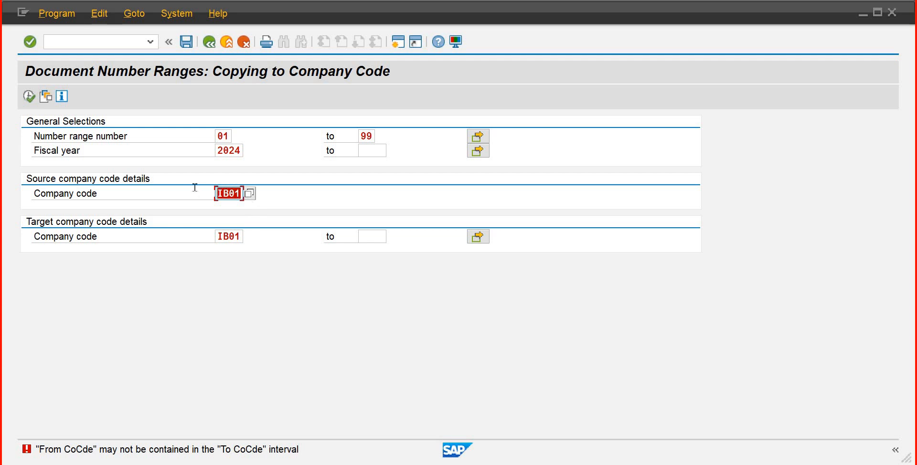
pyautogui.press('Delete')
pyautogui.press('F4')
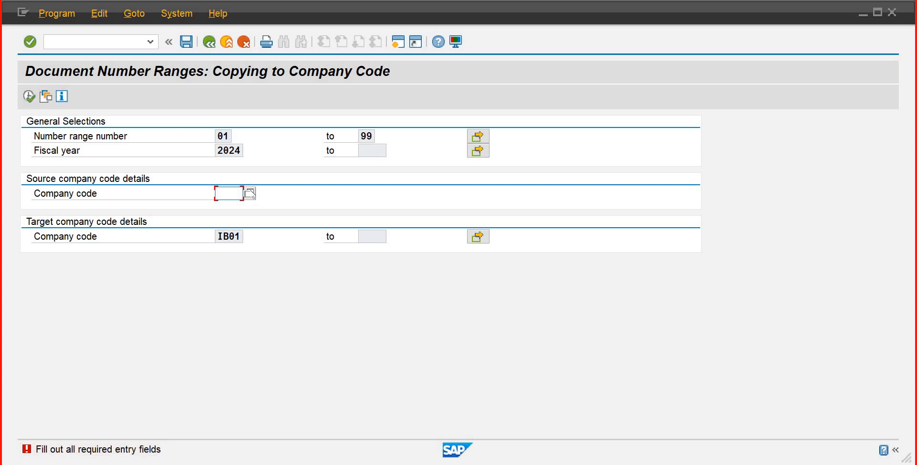
pyautogui.click(250, 193)
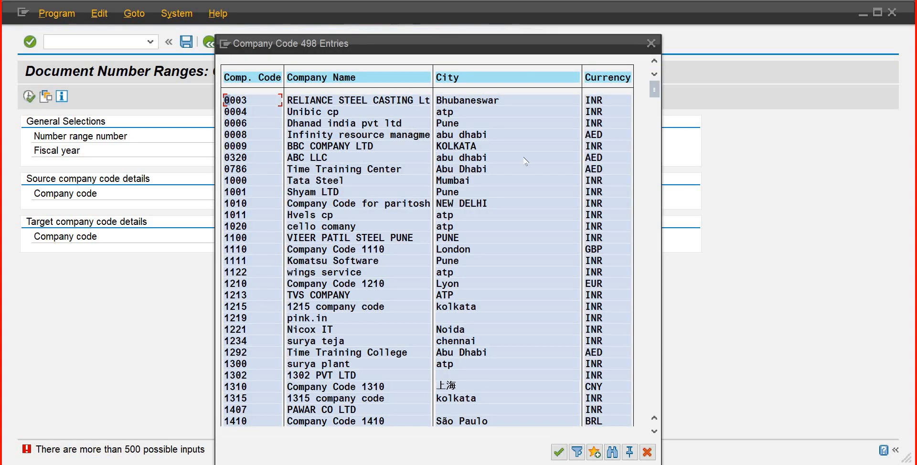
pyautogui.moveTo(652, 96); pyautogui.dragTo(658, 282)
pyautogui.click(613, 452)
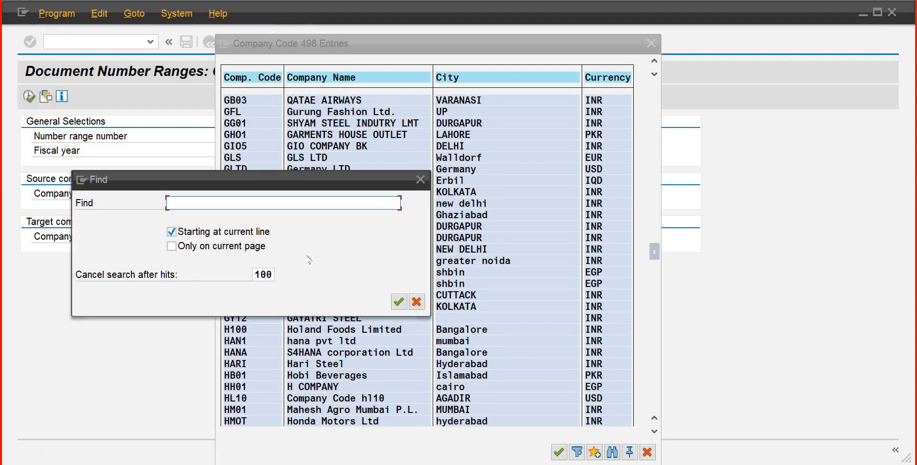
pyautogui.write('ib01')
pyautogui.press('Return')
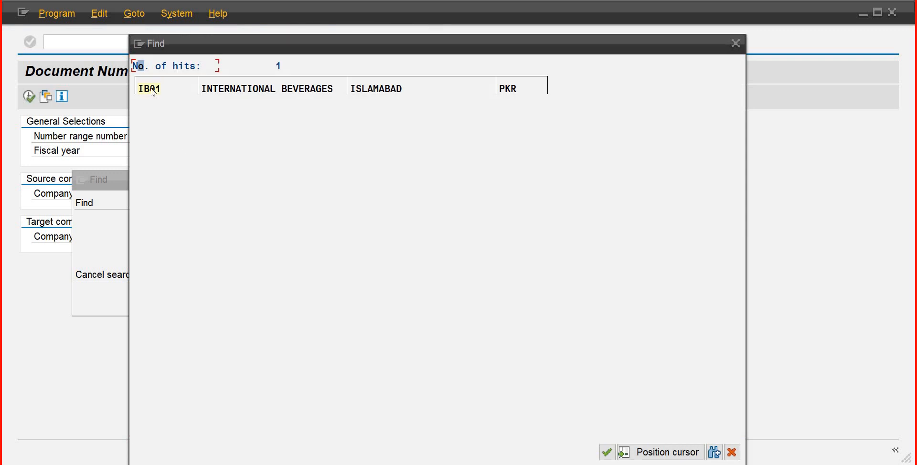
pyautogui.doubleClick(154, 91)
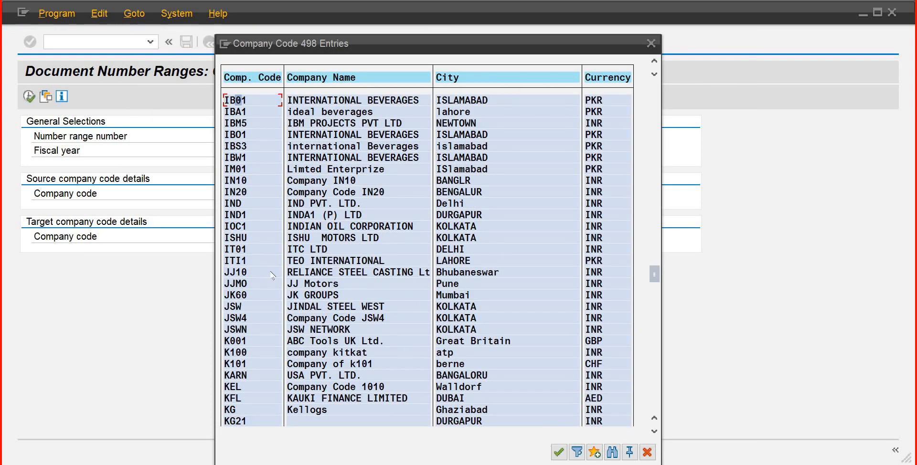
pyautogui.click(558, 452)
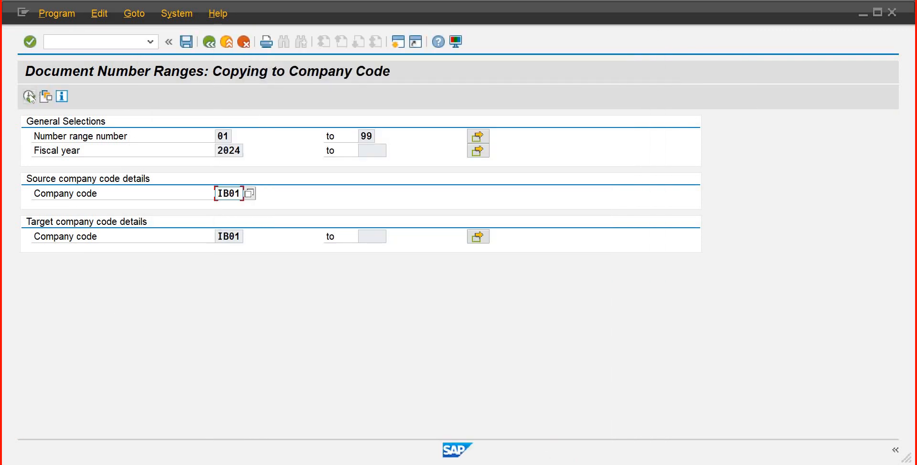
pyautogui.click(30, 96)
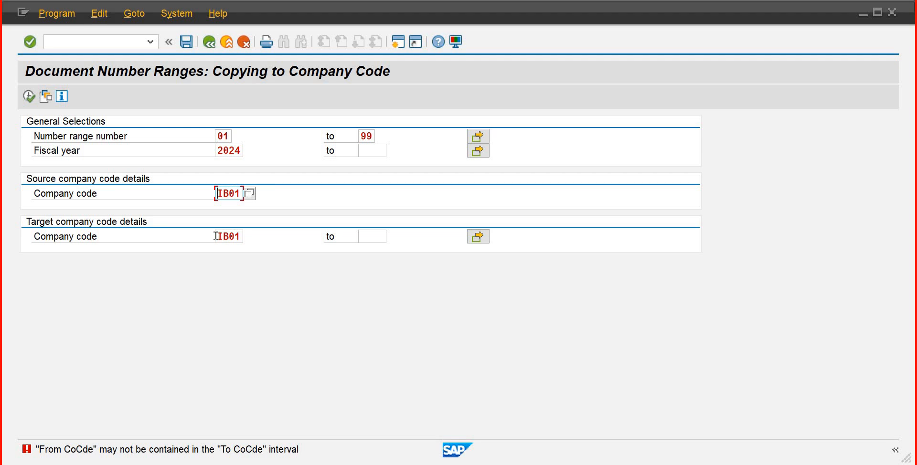
# Step: Set the target company code range's upper limit to IB01 and the fiscal year's upper limit to 2024, and try to confirm the selection
pyautogui.moveTo(215, 235); pyautogui.dragTo(235, 236)
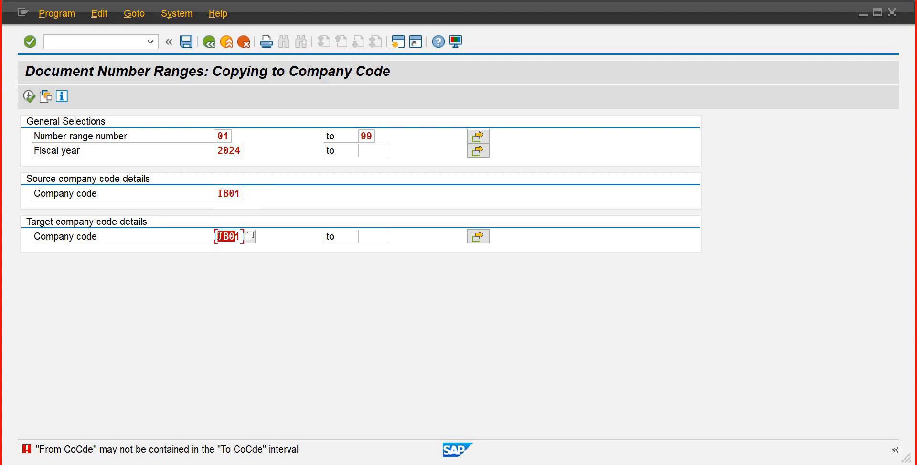
pyautogui.click(378, 235)
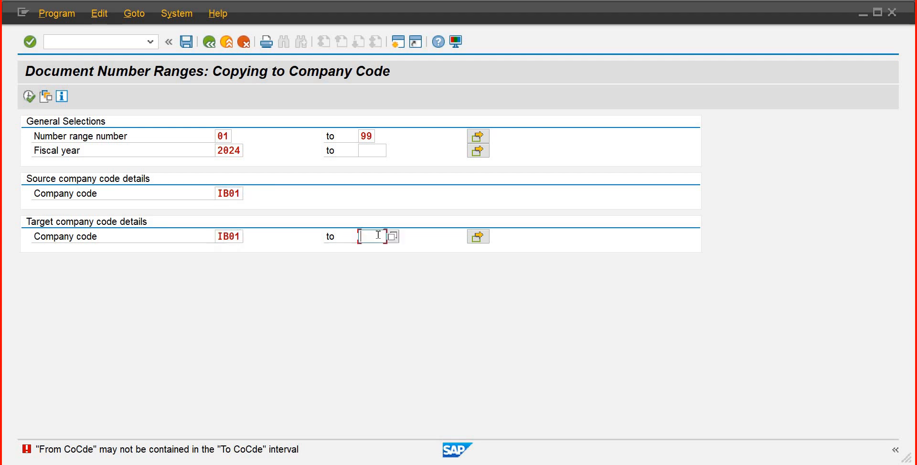
pyautogui.write('IB01')
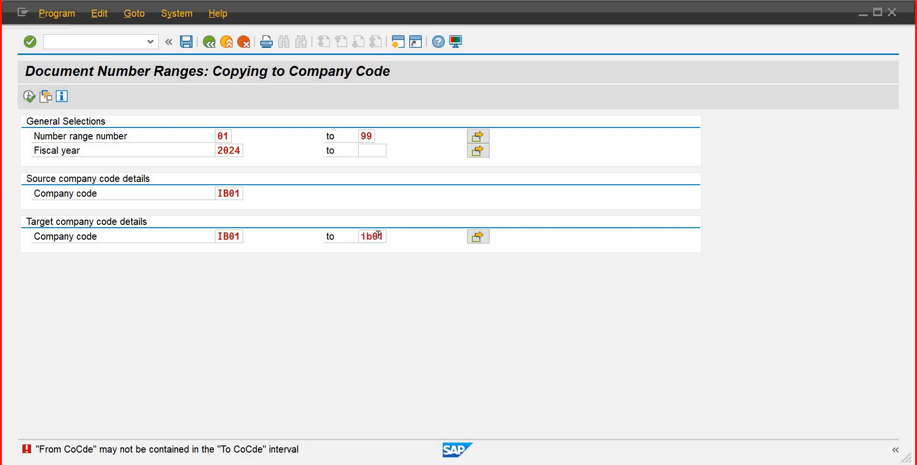
pyautogui.press('Return')
pyautogui.click(372, 148)
pyautogui.write('2024')
pyautogui.click(242, 191)
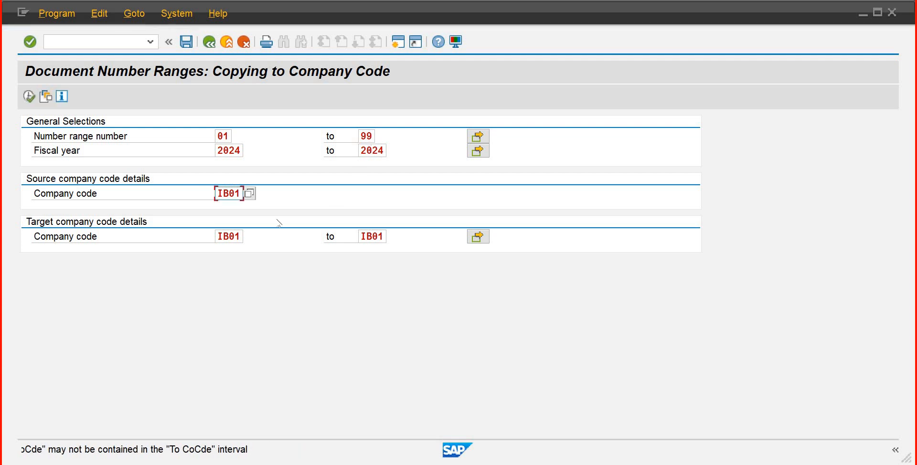
pyautogui.press('Return')
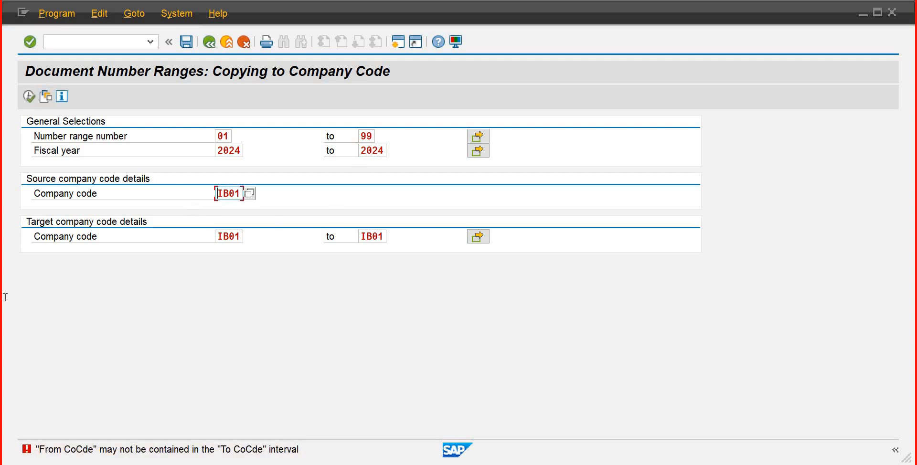
# Step: Clear both target company code values and try to run and save the number range copy without a target
pyautogui.press('Tab')
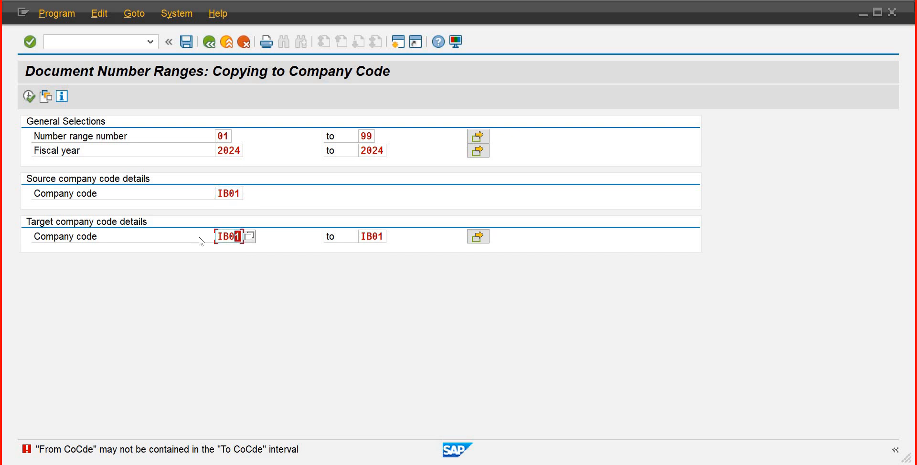
pyautogui.press('Delete')
pyautogui.press('Tab')
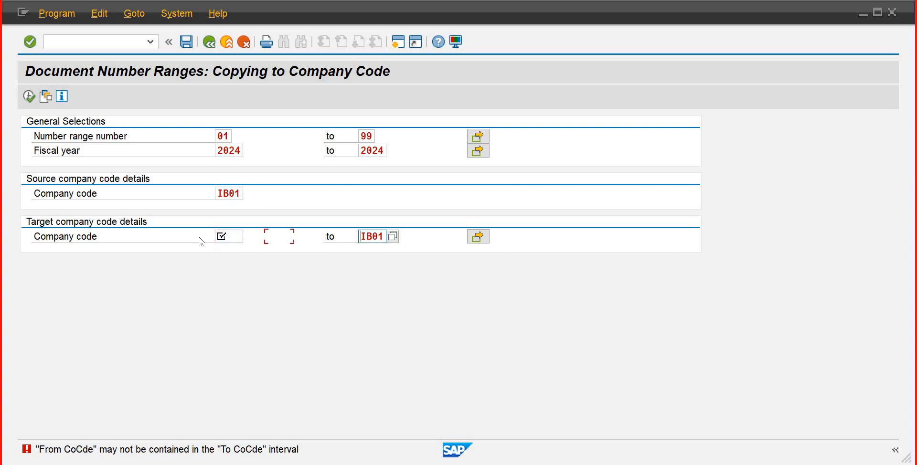
pyautogui.press('Delete')
pyautogui.press('Delete')
pyautogui.press('Delete')
pyautogui.press('Delete')
pyautogui.click(29, 96)
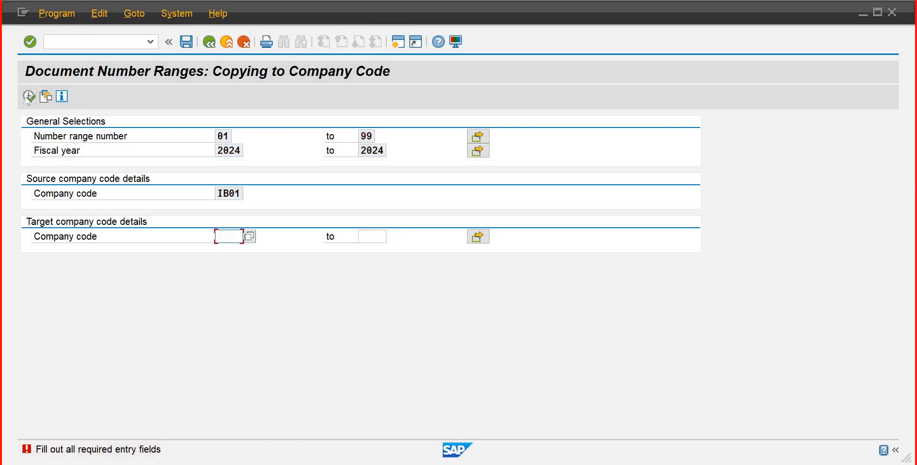
pyautogui.click(186, 43)
pyautogui.click(186, 43)
pyautogui.click(249, 236)
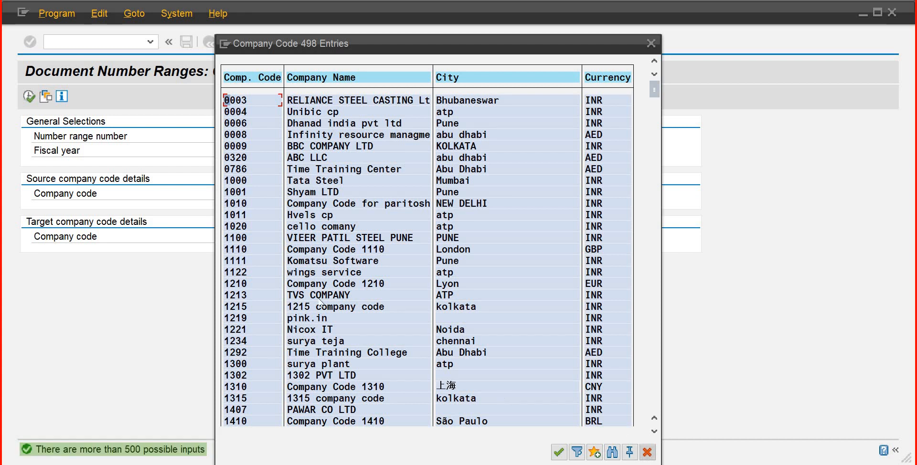
pyautogui.press('Escape')
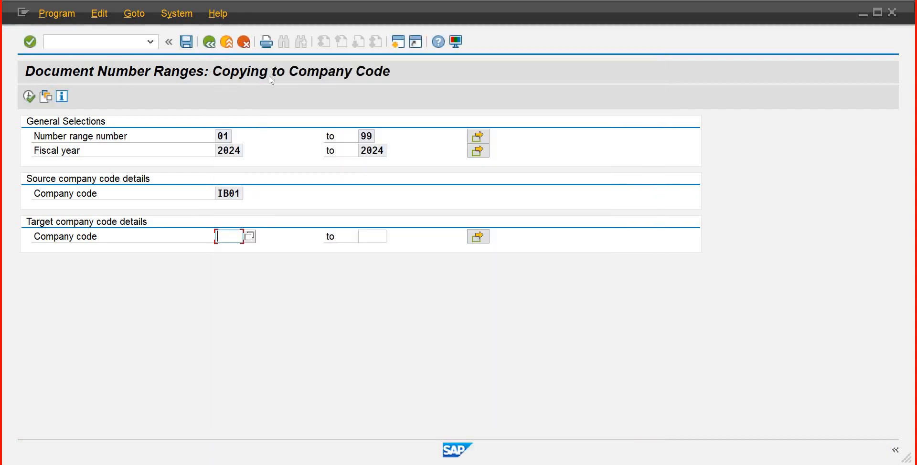
# Step: Leave the copy screen and restart transaction OBH1, accepting the transport notice
pyautogui.click(244, 42)
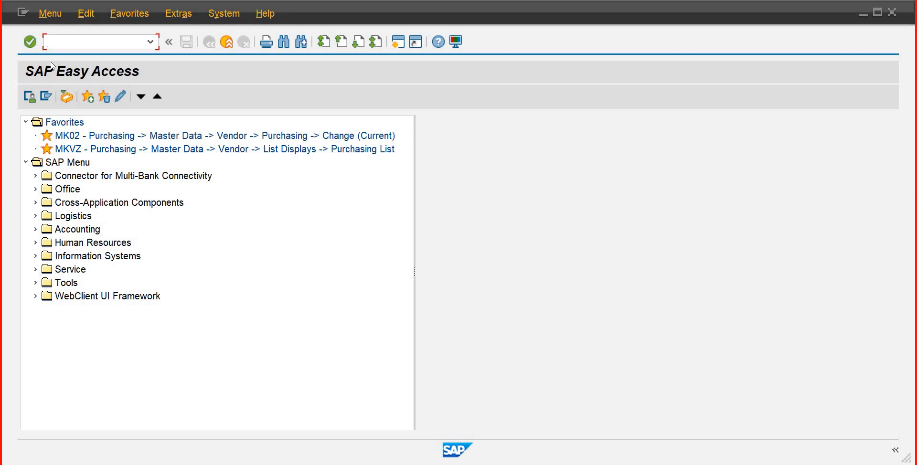
pyautogui.write('obh1')
pyautogui.press('Return')
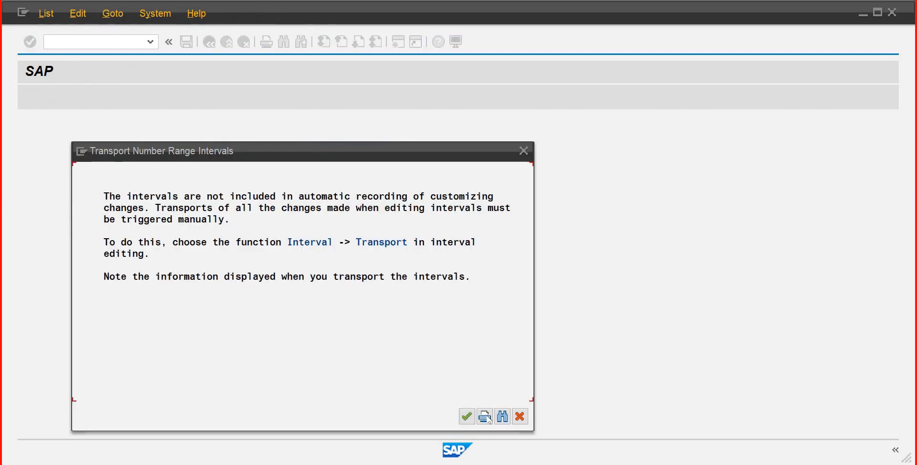
pyautogui.click(466, 417)
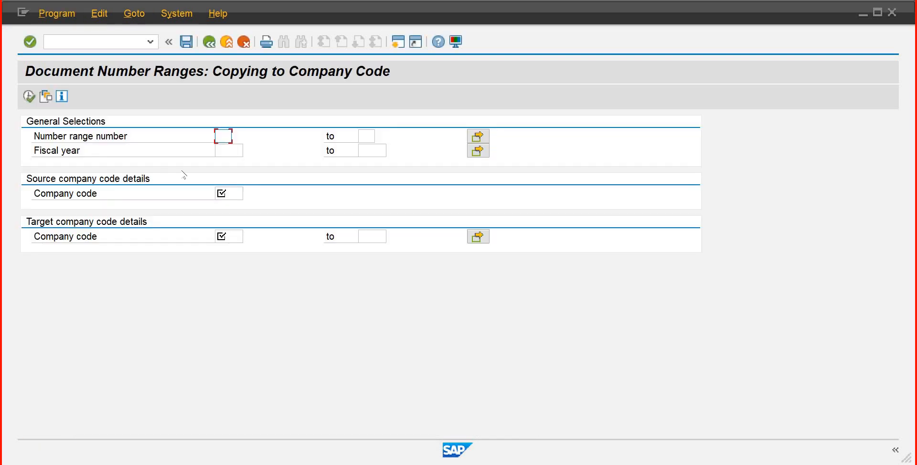
# Step: Set the copy selection to number ranges 01 to 99 and fiscal year 2024
pyautogui.write('01')
pyautogui.press('Tab')
pyautogui.write('99')
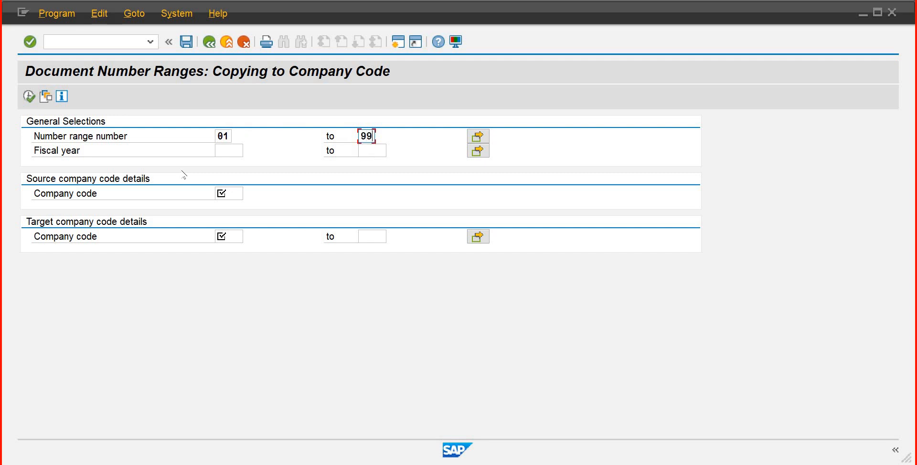
pyautogui.press('Tab')
pyautogui.press('Tab')
pyautogui.write('2024')
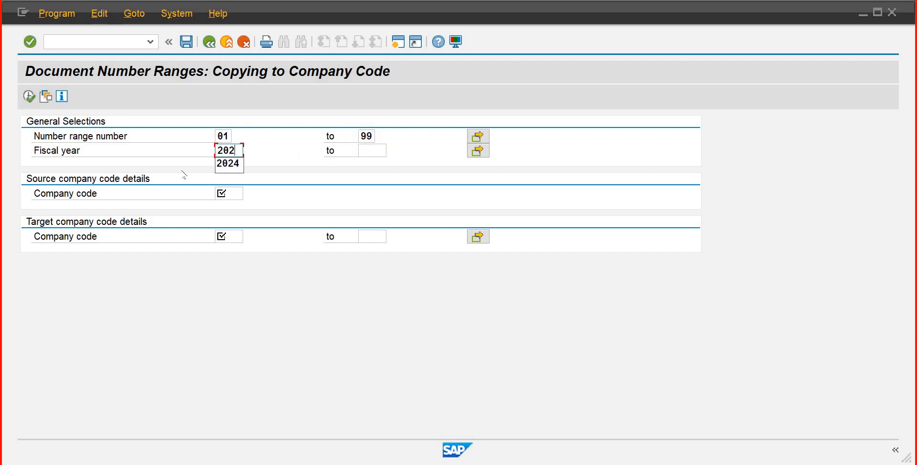
pyautogui.press('Tab')
pyautogui.press('Tab')
pyautogui.press('Tab')
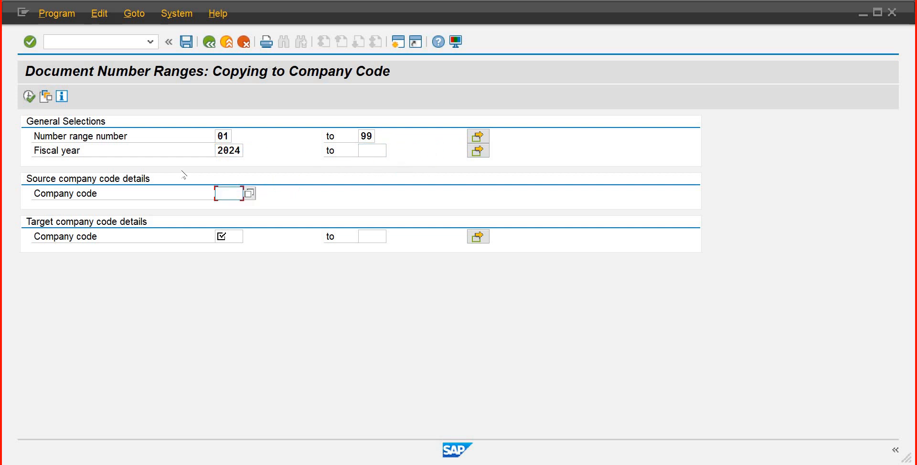
# Step: Browse the list of possible source company codes through to the entries starting with H and I
pyautogui.click(248, 195)
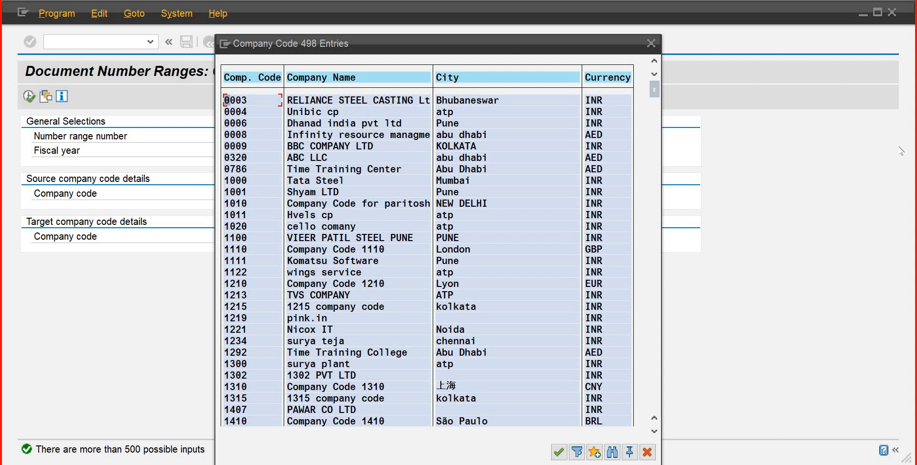
pyautogui.moveTo(653, 90); pyautogui.dragTo(653, 124)
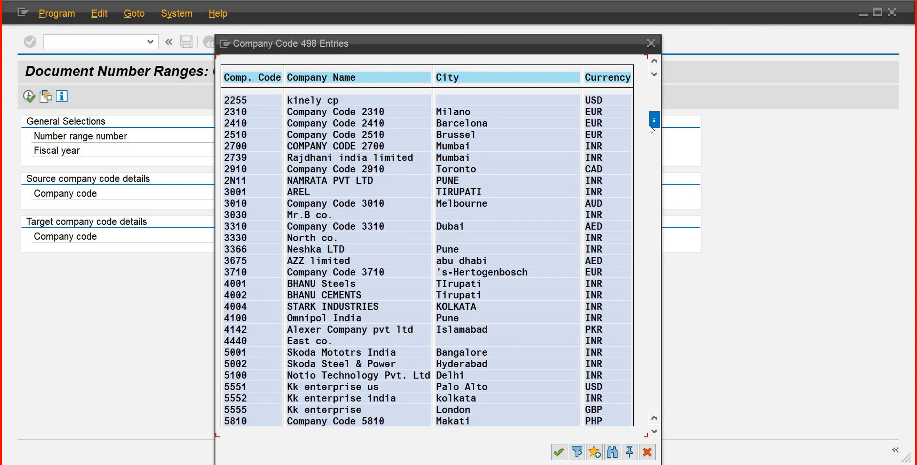
pyautogui.click(653, 137)
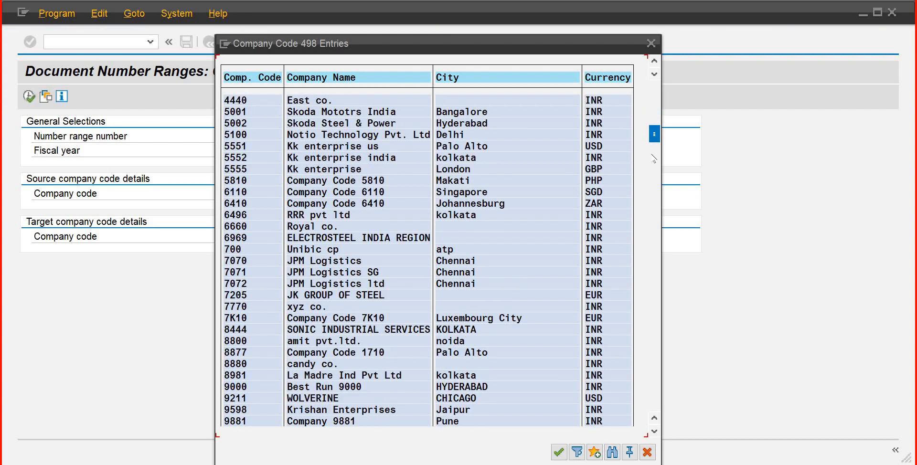
pyautogui.click(652, 154)
pyautogui.click(654, 188)
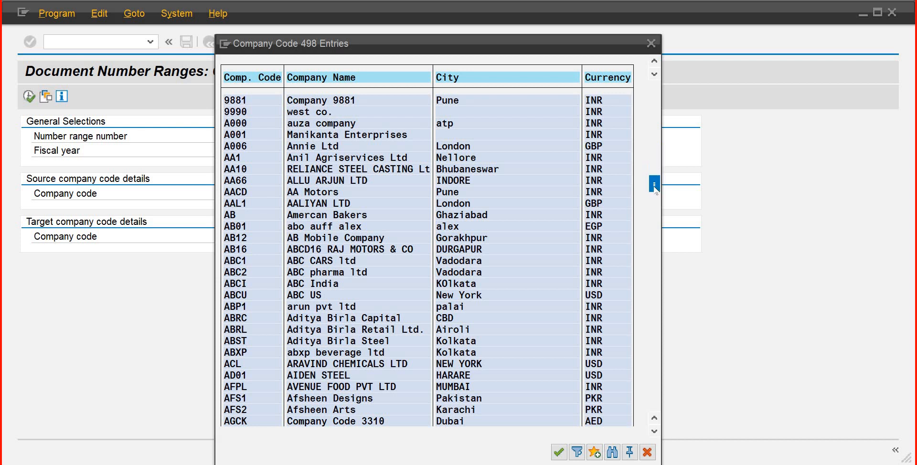
pyautogui.click(656, 200)
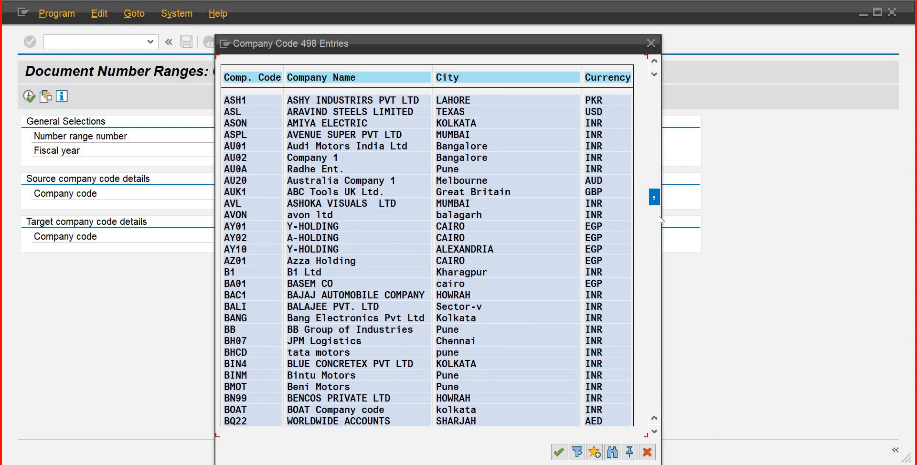
pyautogui.click(657, 215)
pyautogui.moveTo(662, 219); pyautogui.dragTo(669, 250)
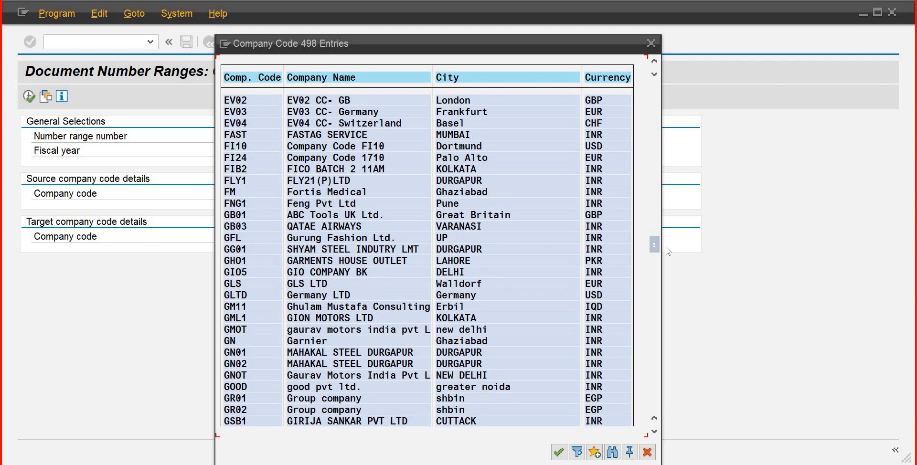
pyautogui.moveTo(654, 245); pyautogui.dragTo(652, 265)
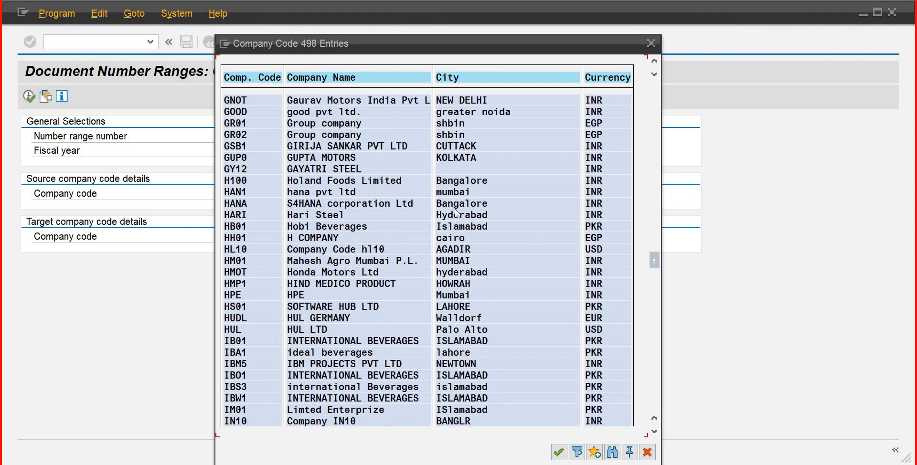
# Step: Search the company code list for Germany and go to the HUDL entry, HUL GERMANY
pyautogui.click(612, 452)
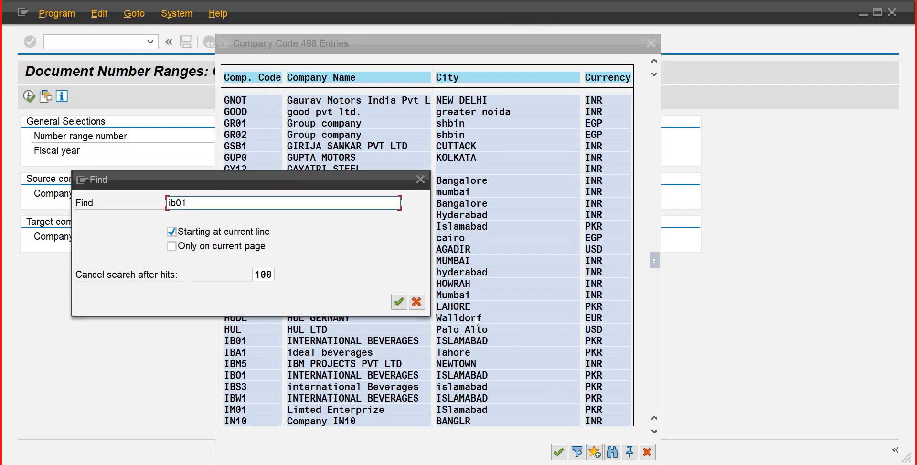
pyautogui.press('BackSpace')
pyautogui.press('BackSpace')
pyautogui.press('BackSpace')
pyautogui.press('BackSpace')
pyautogui.write('Germany')
pyautogui.press('Return')
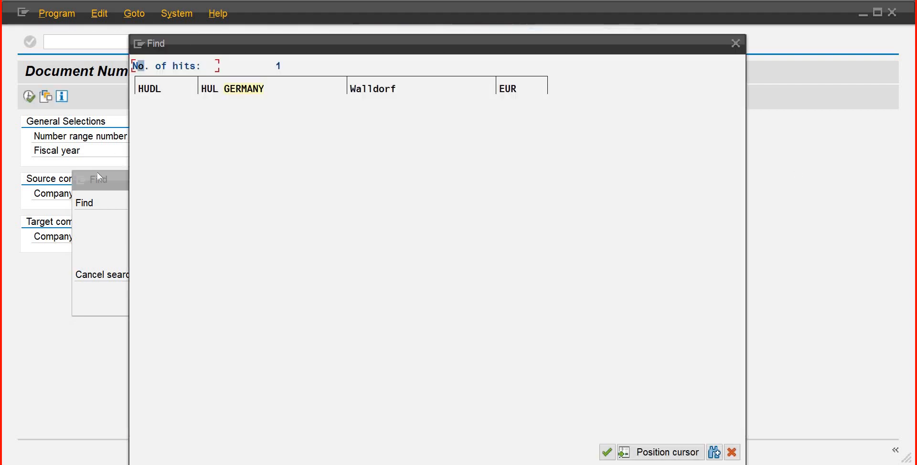
pyautogui.click(145, 89)
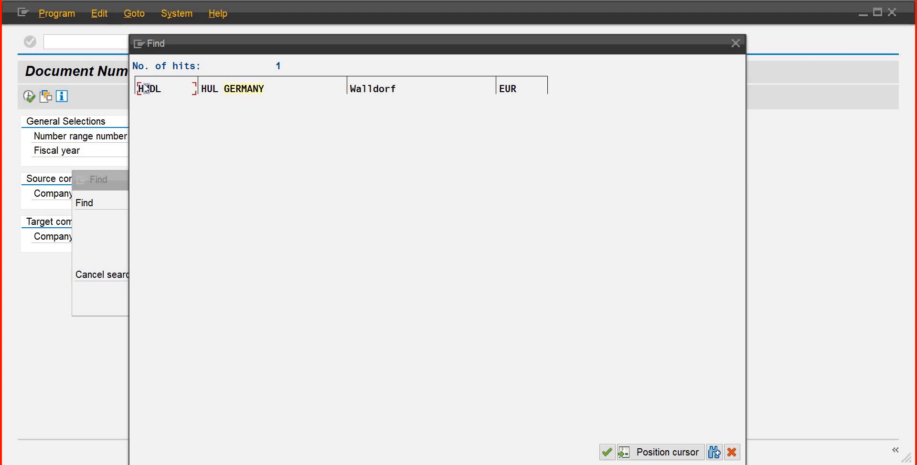
pyautogui.click(606, 452)
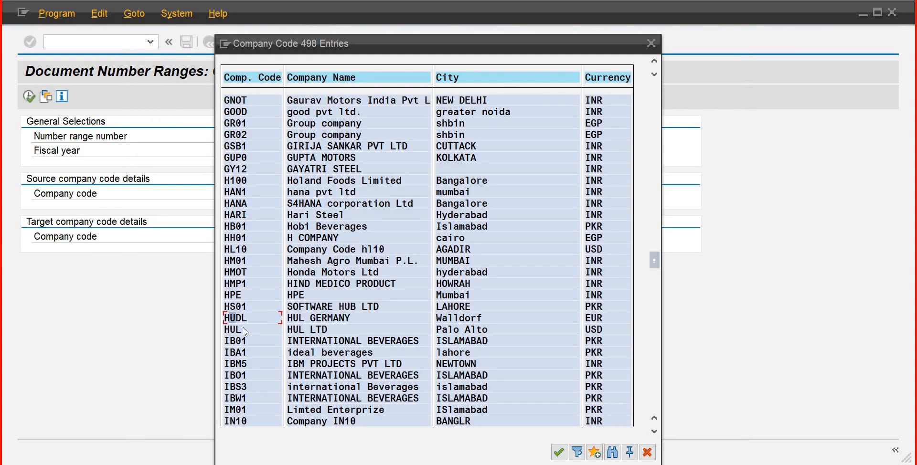
# Step: Copy the 2024 document number ranges from source company code HUDL to target company code IB01 and confirm the change
pyautogui.doubleClick(298, 318)
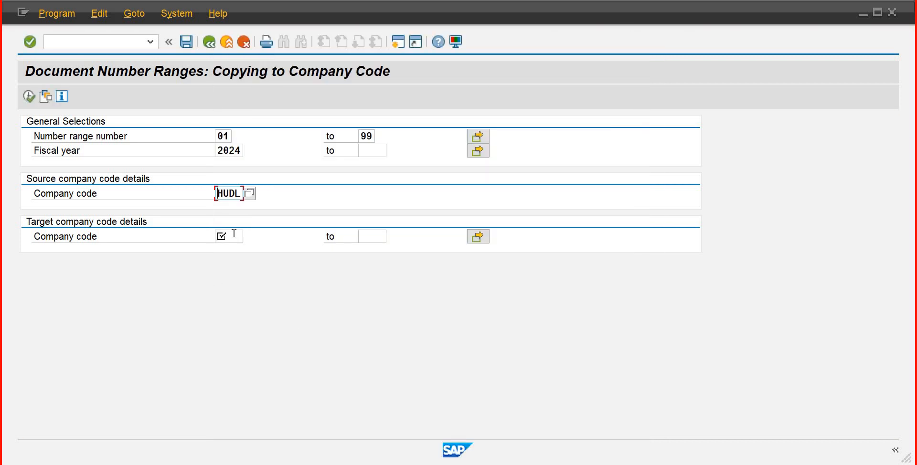
pyautogui.click(234, 235)
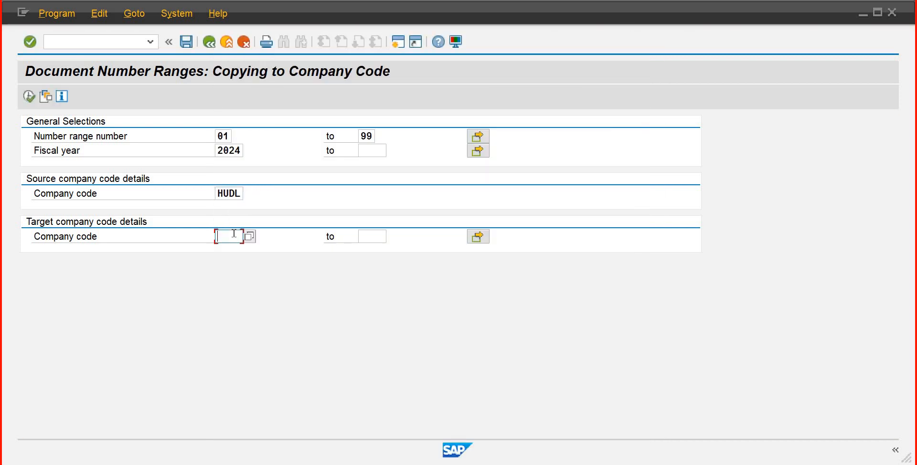
pyautogui.write('ib01')
pyautogui.press('Return')
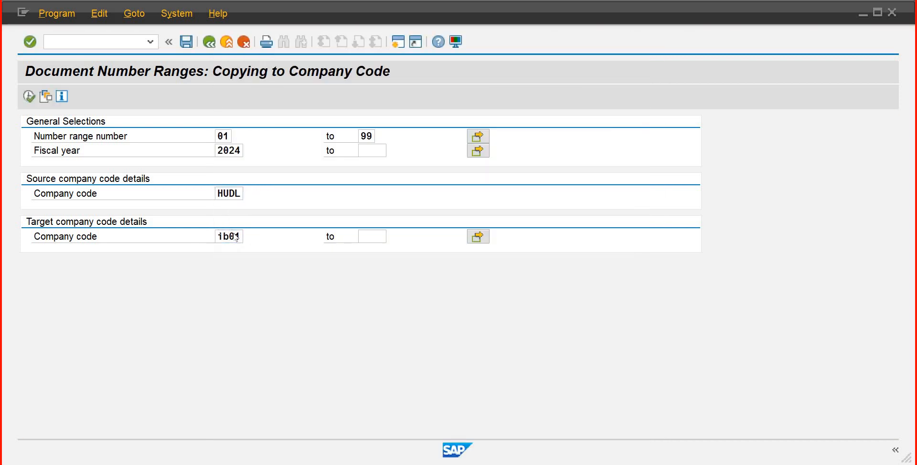
pyautogui.click(30, 96)
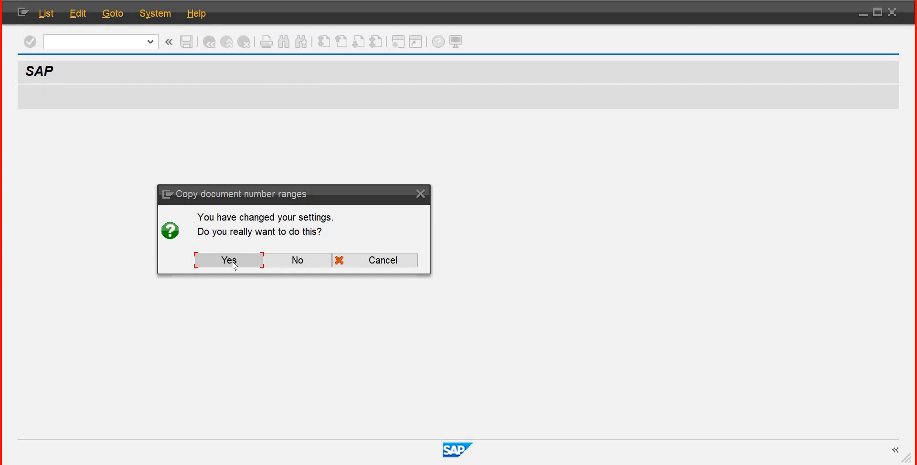
pyautogui.click(236, 262)
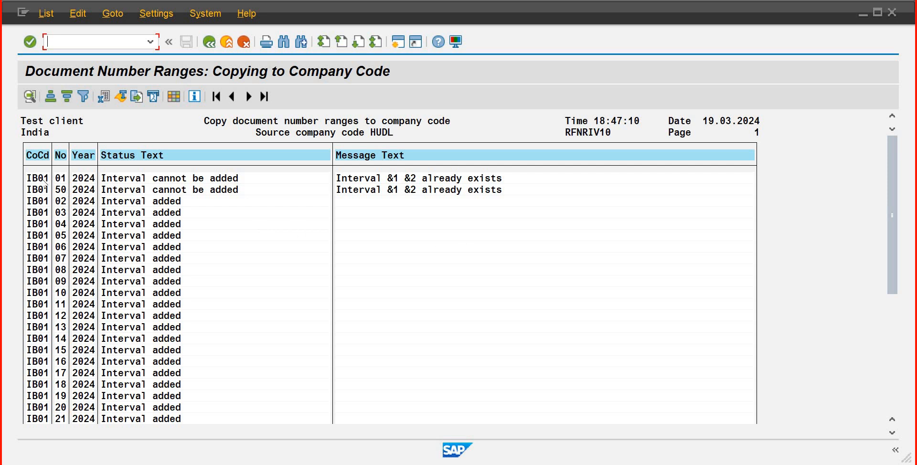
# Step: Examine the status of each number range interval in the copy log, and return to SAP Easy Access
pyautogui.click(63, 201)
pyautogui.click(104, 204)
pyautogui.press('Down')
pyautogui.press('Down')
pyautogui.press('Down')
pyautogui.press('Down')
pyautogui.press('Down')
pyautogui.press('Down')
pyautogui.press('Down')
pyautogui.press('Down')
pyautogui.press('Down')
pyautogui.press('Down')
pyautogui.press('Down')
pyautogui.press('Down')
pyautogui.press('Right')
pyautogui.press('Right')
pyautogui.press('Right')
pyautogui.press('Down')
pyautogui.press('Down')
pyautogui.moveTo(895, 256); pyautogui.dragTo(897, 373)
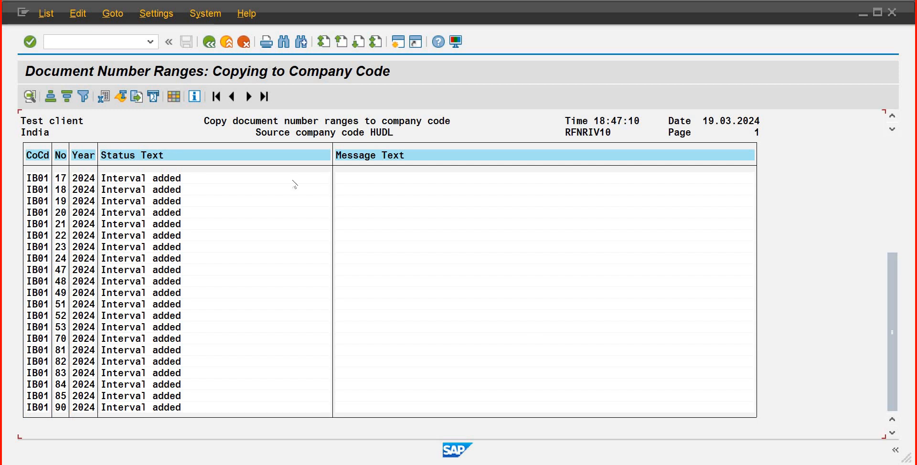
pyautogui.moveTo(892, 302); pyautogui.dragTo(891, 186)
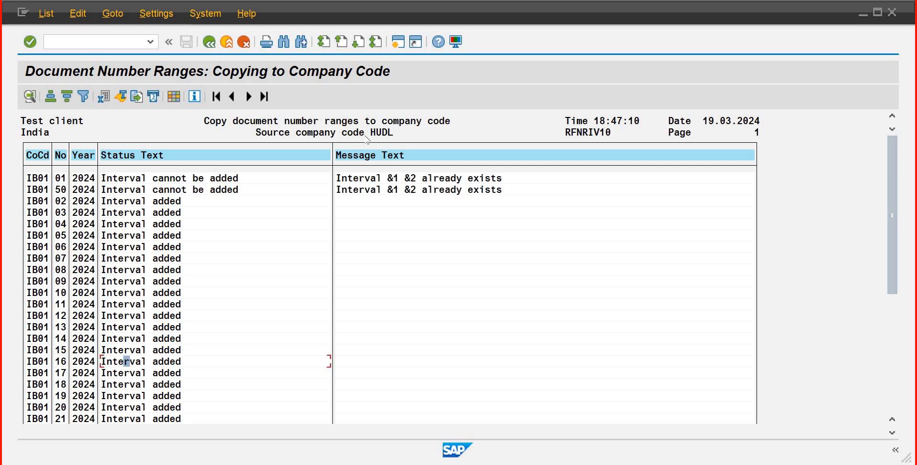
pyautogui.click(209, 42)
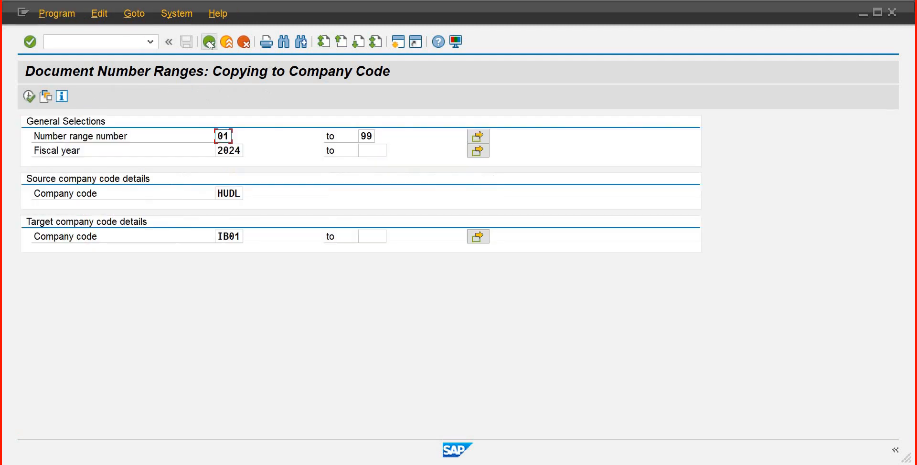
pyautogui.click(209, 43)
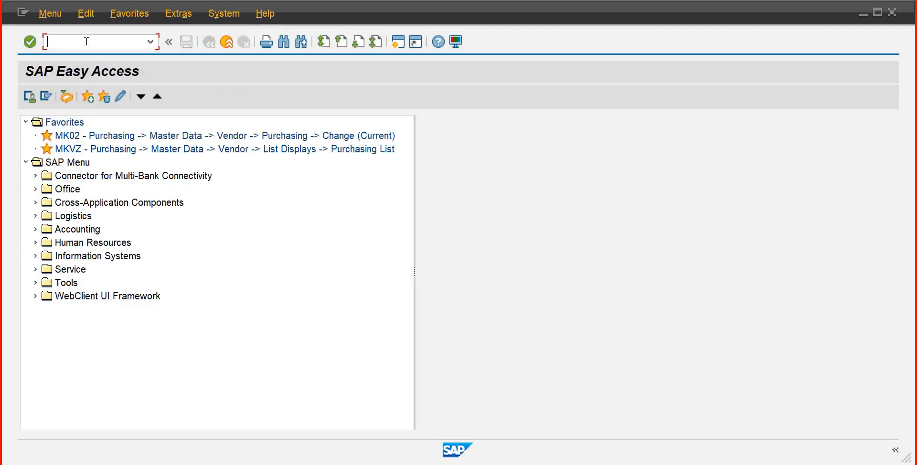
# Step: View the copy-to-fiscal-year screen of transaction OBH2, accepting the transport notice, and leave it without copying
pyautogui.write('obh2')
pyautogui.press('Return')
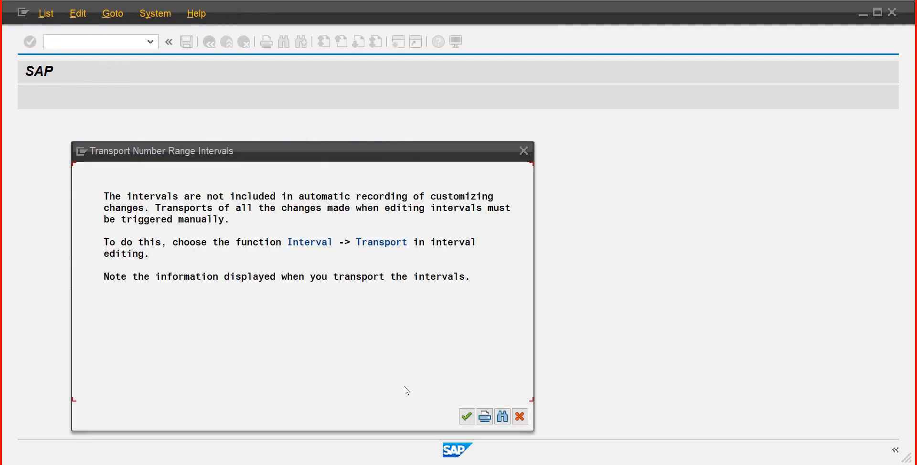
pyautogui.press('Return')
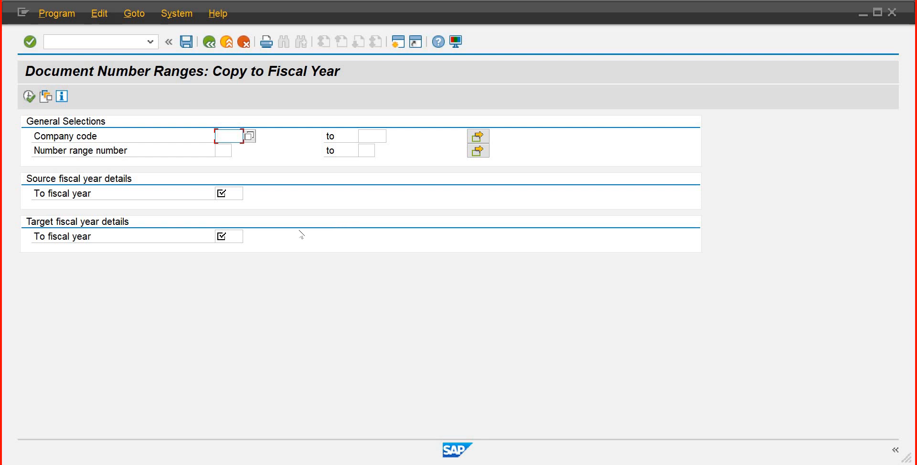
pyautogui.click(208, 43)
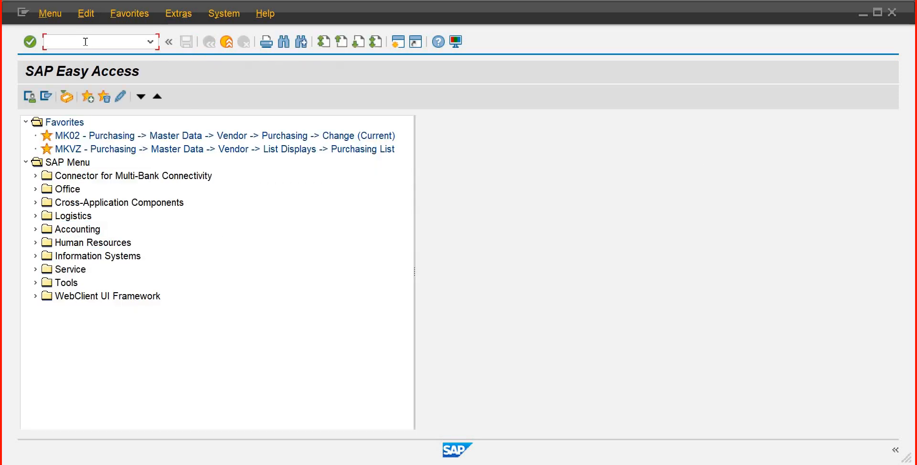
# Step: Open the cash journal with transaction FBCJ and check the document status of the bank receipt among the cash receipts, accepting the account notice
pyautogui.write('fbcj')
pyautogui.press('Return')
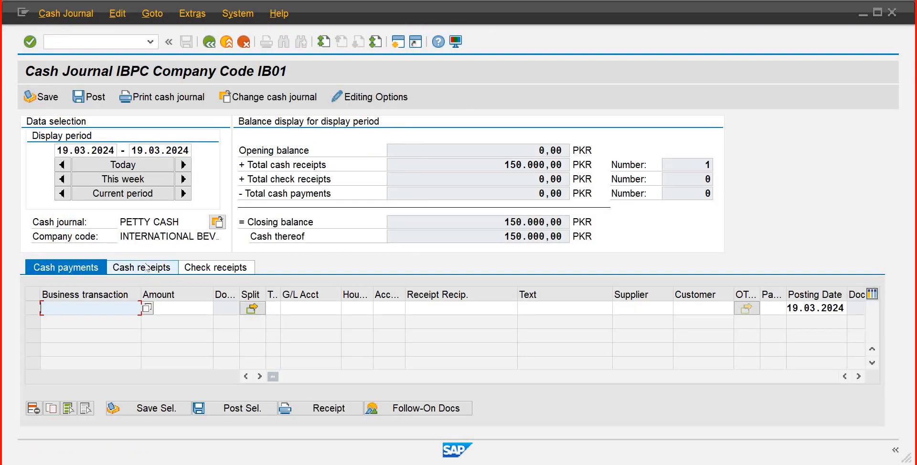
pyautogui.click(146, 268)
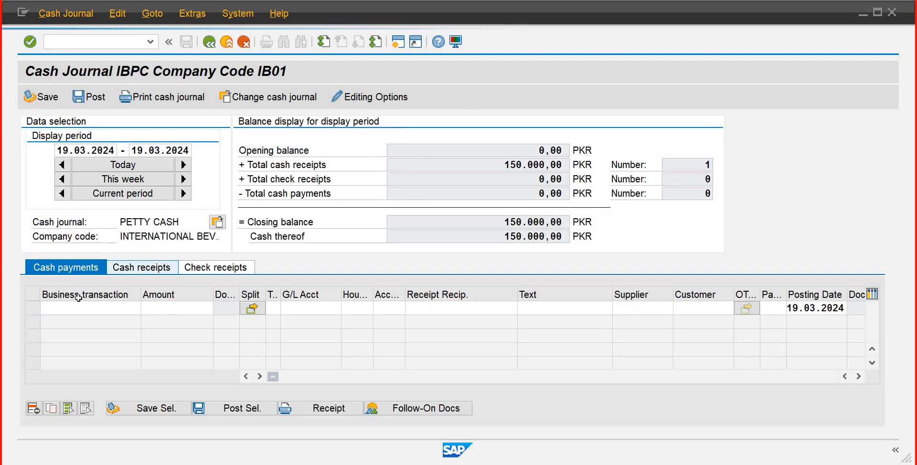
pyautogui.click(32, 308)
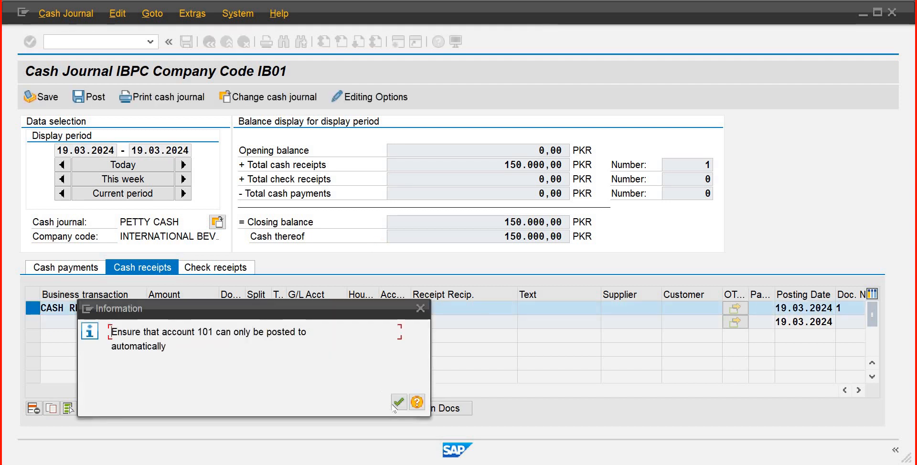
pyautogui.press('Return')
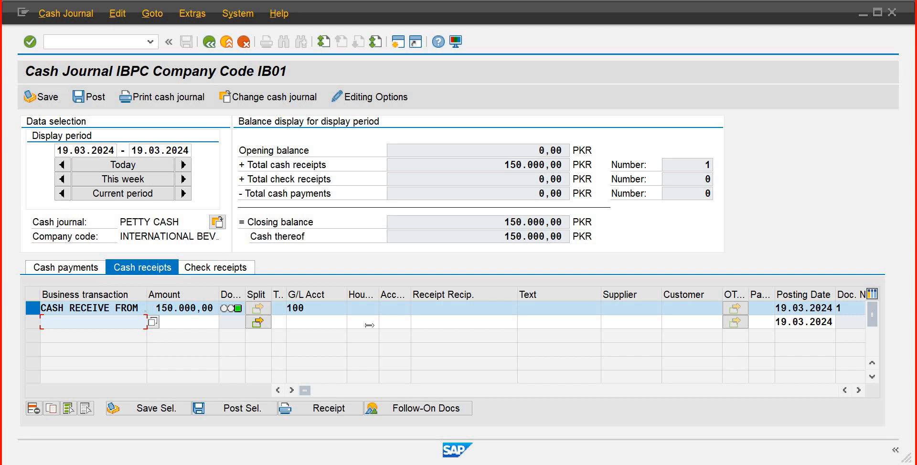
pyautogui.moveTo(241, 313)
# Step: Start a cash payment line with the business transaction CASH PAY FOR EXPENSES
pyautogui.click(56, 268)
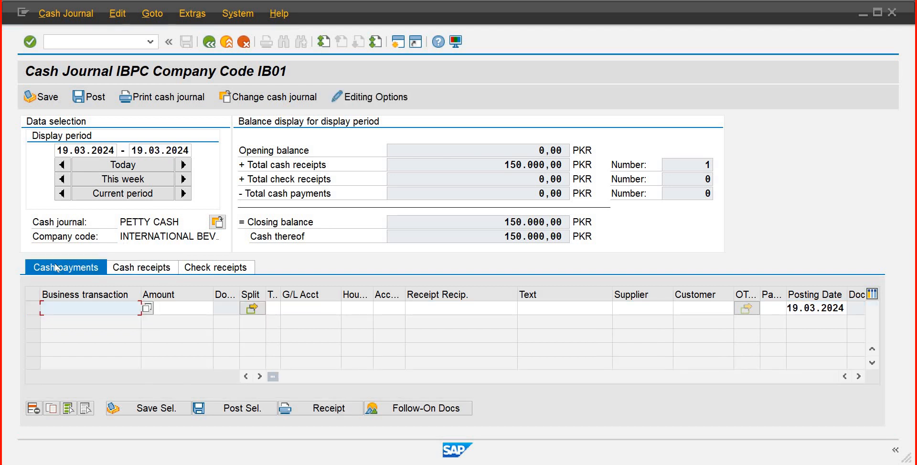
pyautogui.click(146, 308)
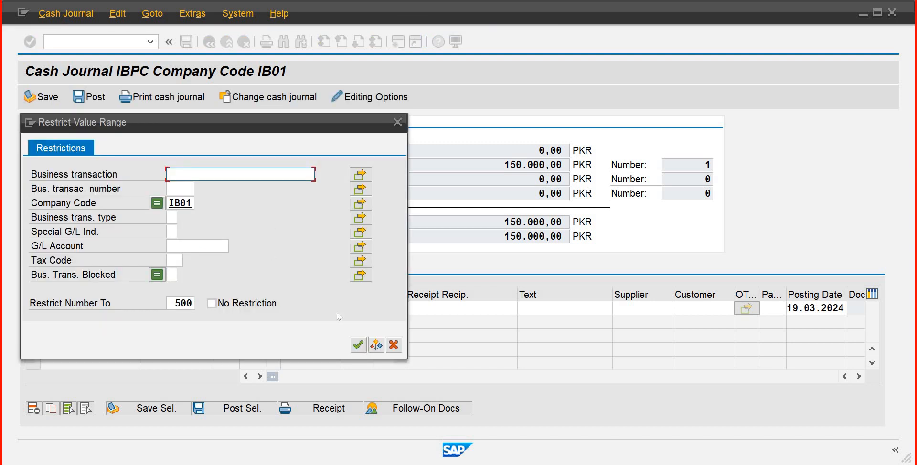
pyautogui.click(358, 344)
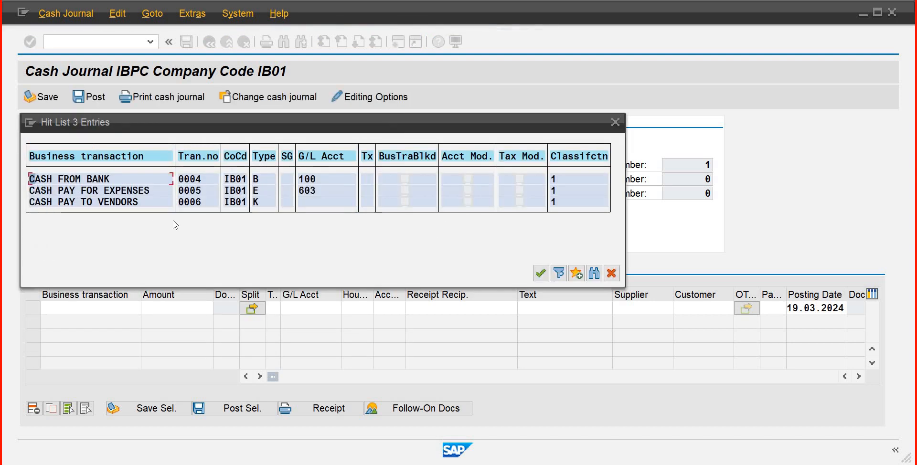
pyautogui.doubleClick(95, 191)
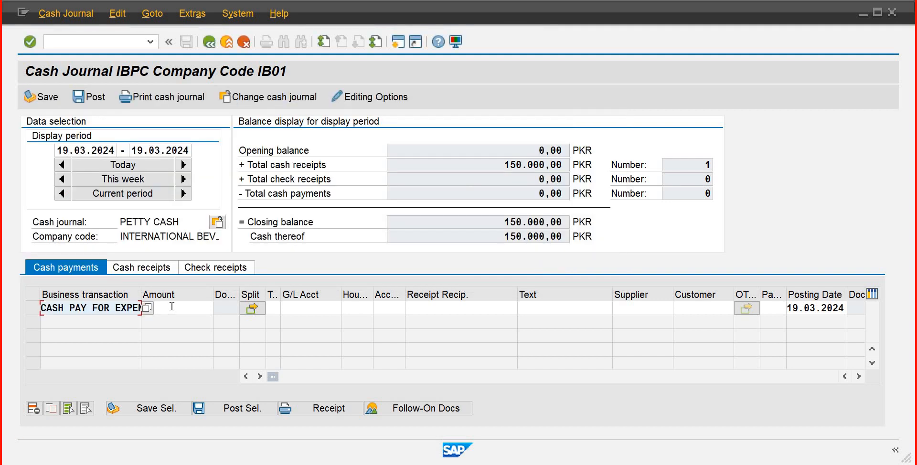
# Step: Enter 65000 as the amount of the expense payment, keep G/L account 603, and validate the line
pyautogui.click(172, 307)
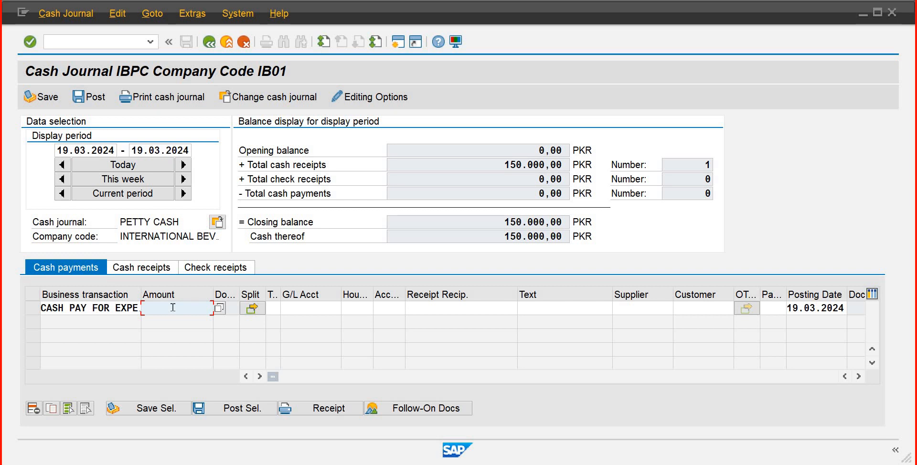
pyautogui.write('65000')
pyautogui.press('Tab')
pyautogui.press('Tab')
pyautogui.press('Tab')
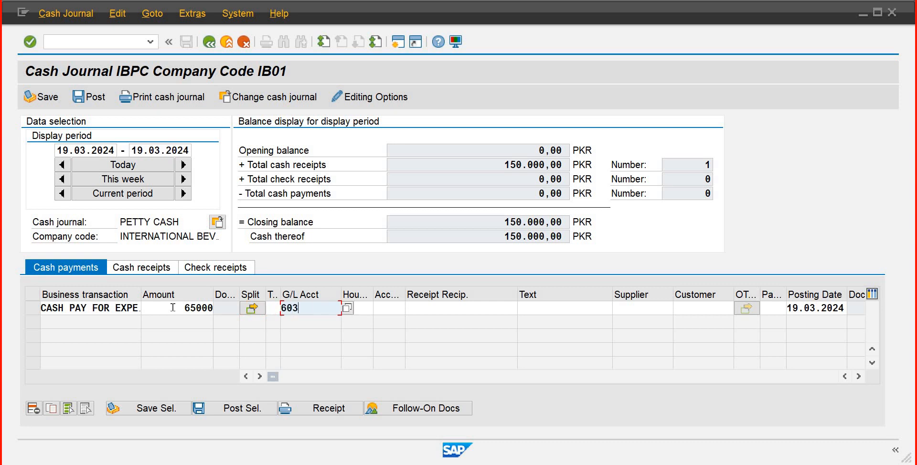
pyautogui.press('Return')
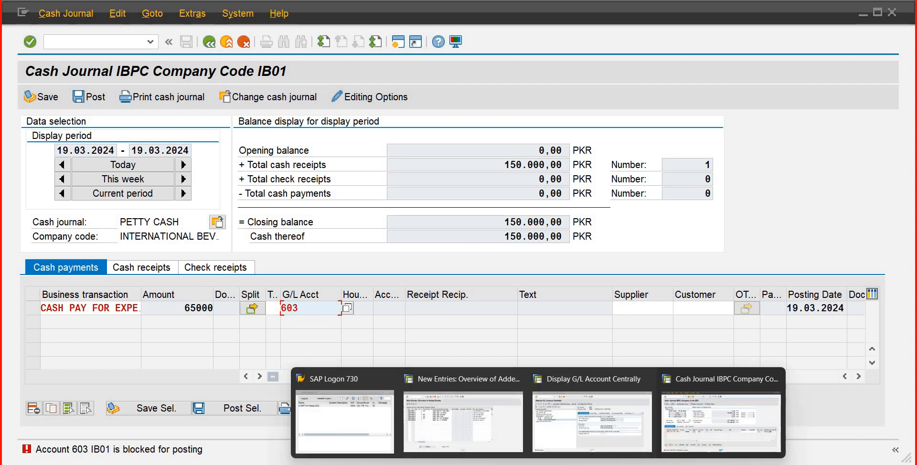
# Step: Switch to the Display G/L Account Centrally window and put account 603, Petty Cash Expenses, into change mode
pyautogui.click(535, 423)
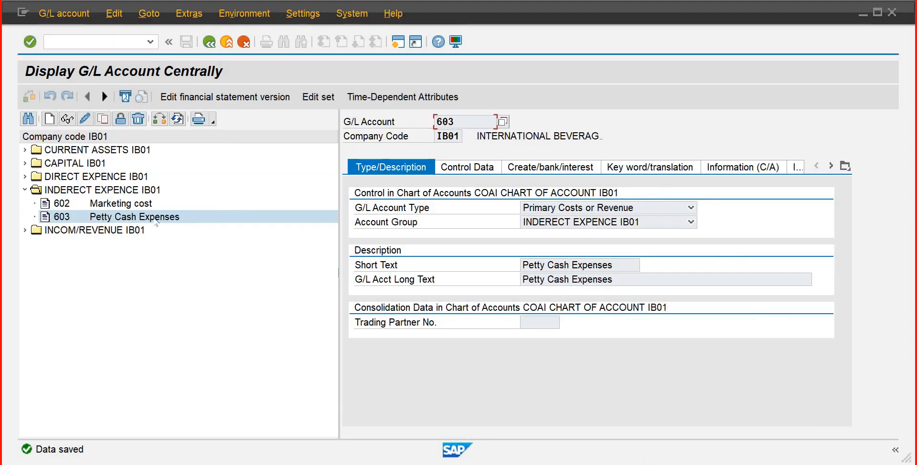
pyautogui.click(85, 120)
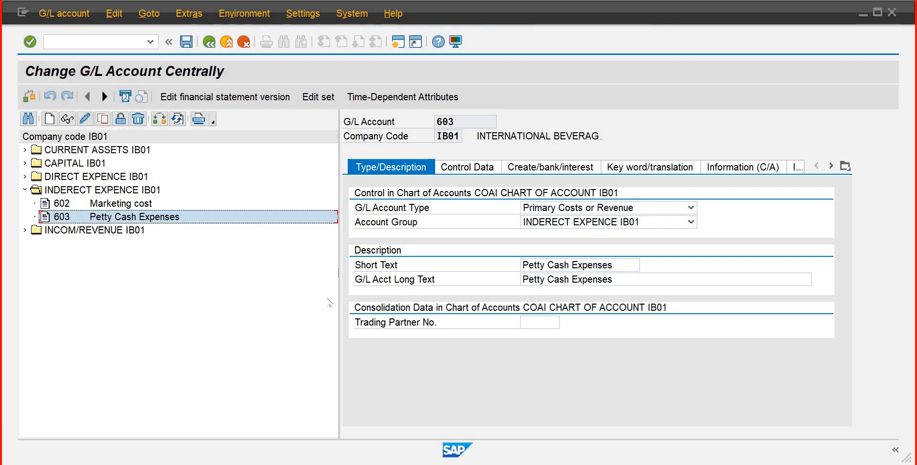
# Step: Try to remove the company code posting block from account 603 and save, and discard the change on returning to account maintenance
pyautogui.click(121, 120)
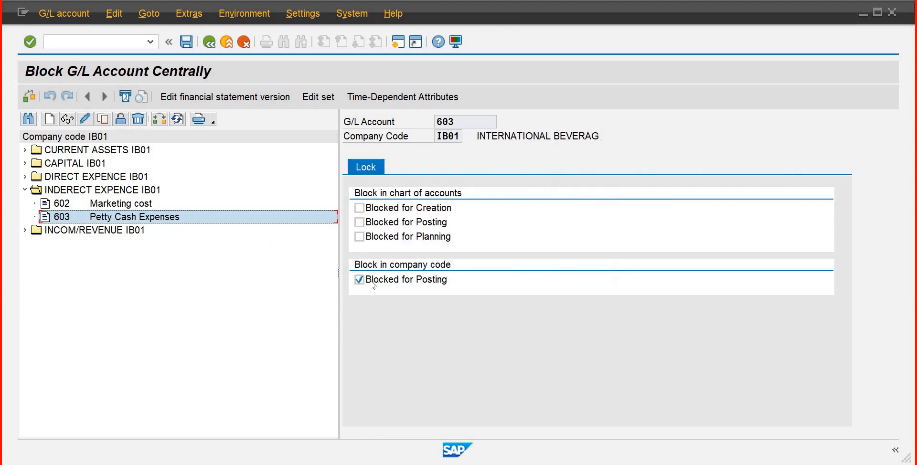
pyautogui.click(359, 280)
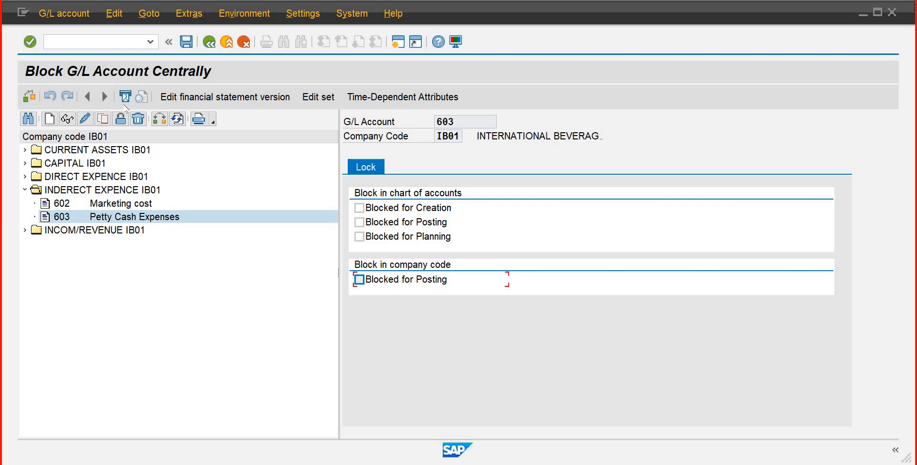
pyautogui.click(186, 42)
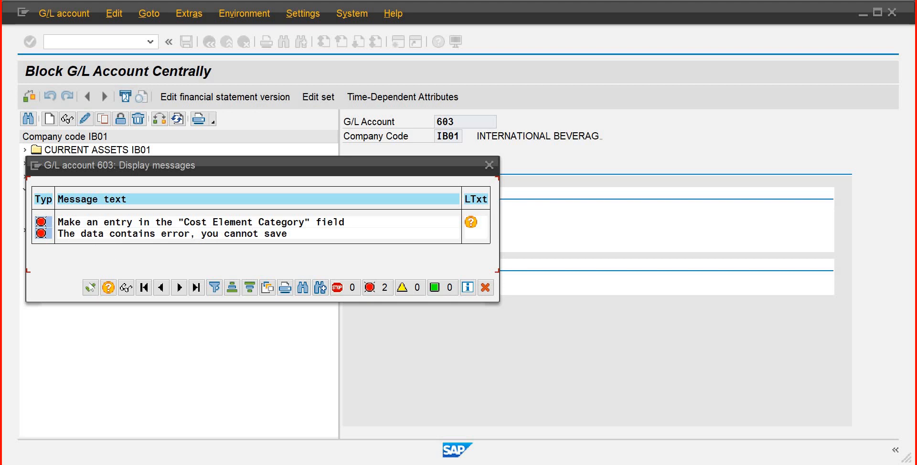
pyautogui.click(91, 287)
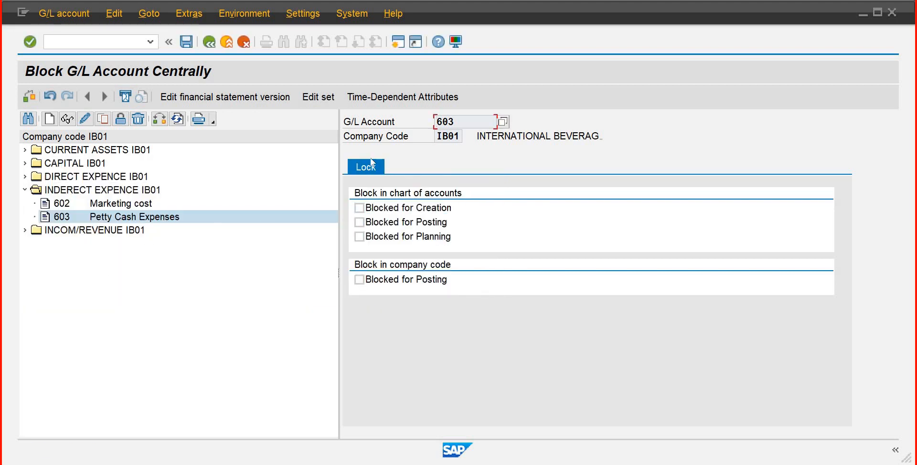
pyautogui.click(85, 119)
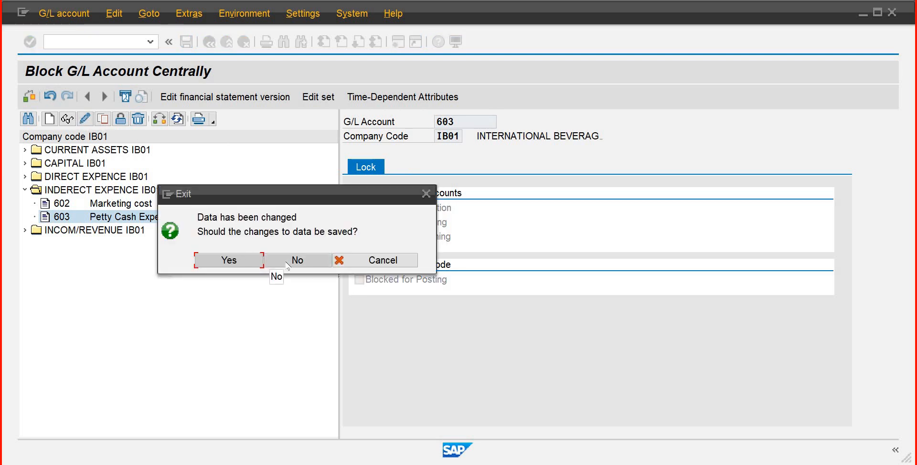
pyautogui.click(294, 261)
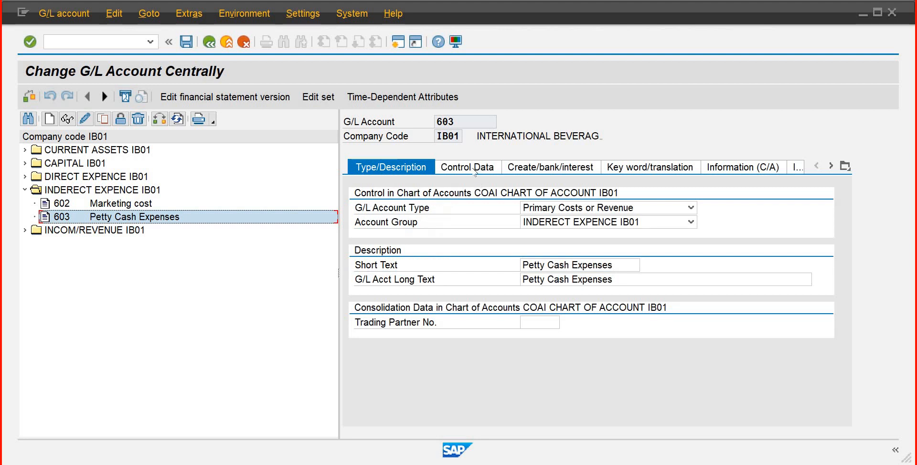
# Step: Set the cost element category of account 603 to 1, Primary costs/cost-reducing revenues, in the control data
pyautogui.click(474, 169)
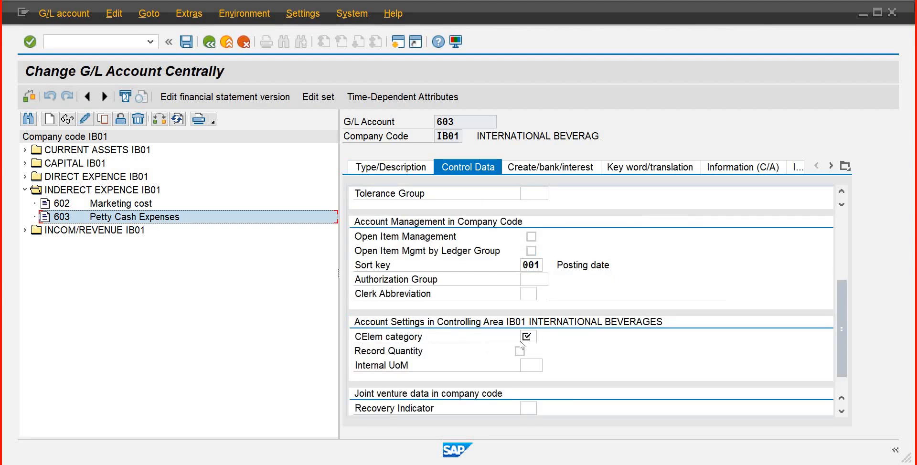
pyautogui.click(535, 338)
pyautogui.click(543, 337)
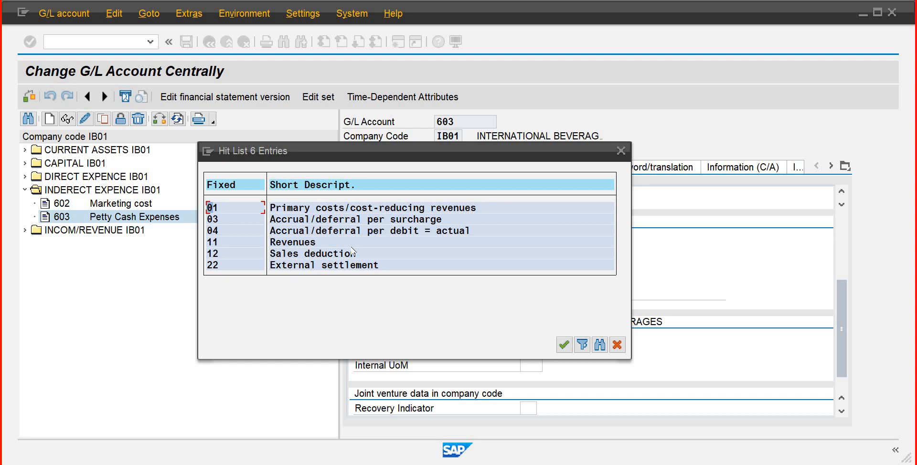
pyautogui.doubleClick(329, 213)
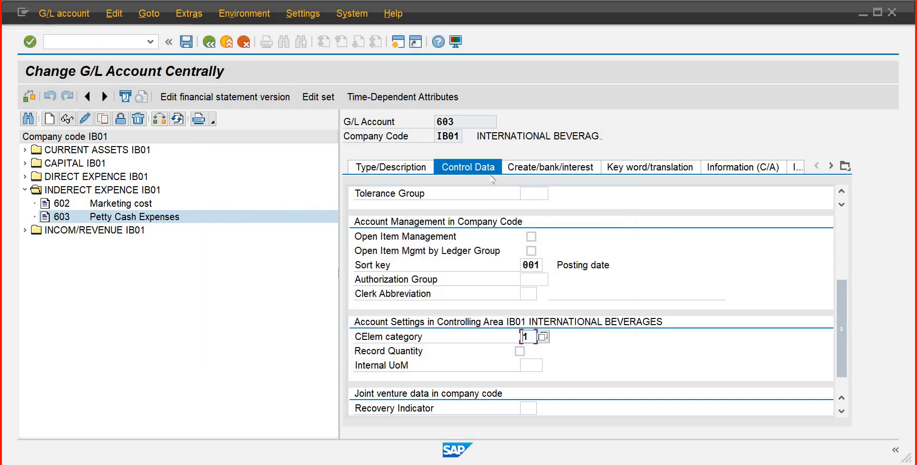
# Step: Check the create/bank/interest data of account 603, save the account, and return to the SAP Easy Access screen
pyautogui.click(520, 167)
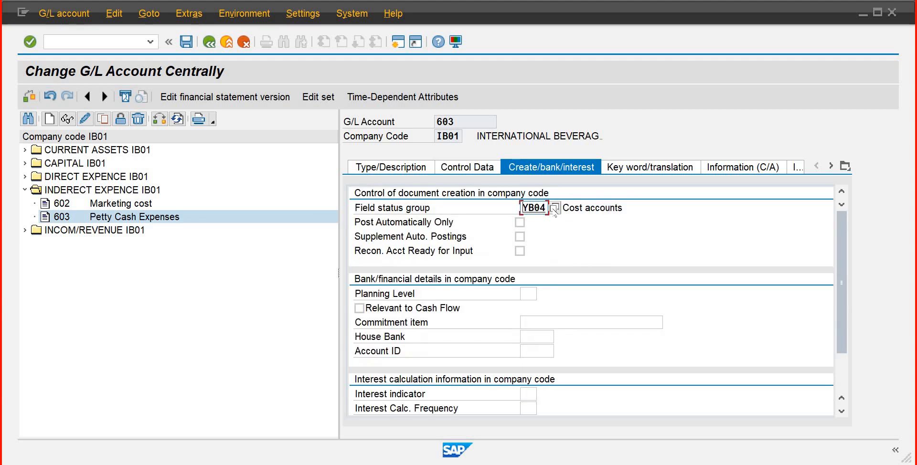
pyautogui.click(186, 43)
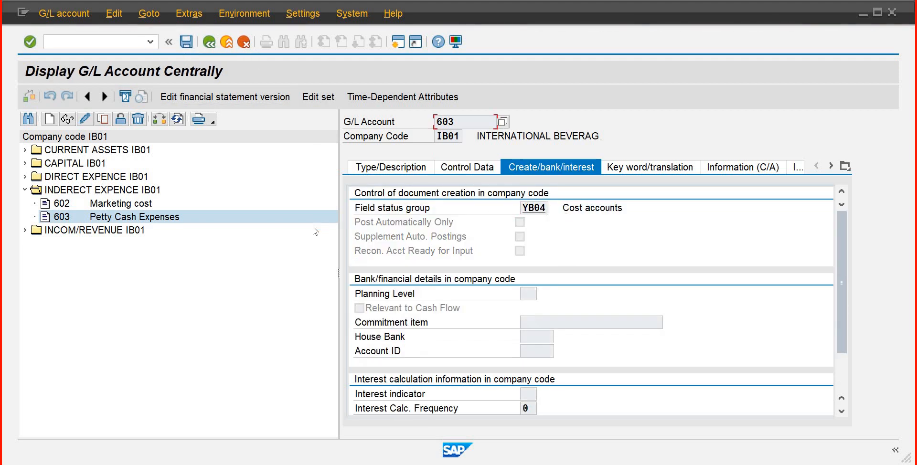
pyautogui.click(89, 40)
pyautogui.write('/n')
pyautogui.press('Return')
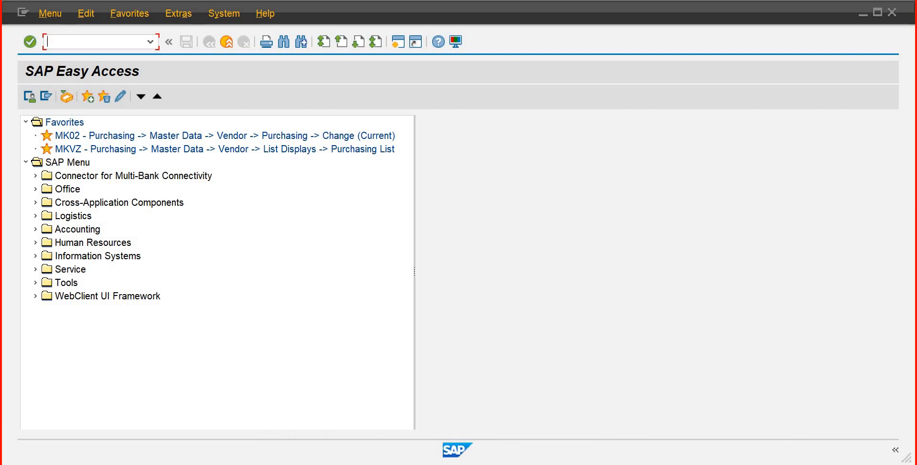
# Step: Switch to the Cash Journal IBPC window and try to validate the 65000 expense payment line again
pyautogui.moveTo(539, 464)
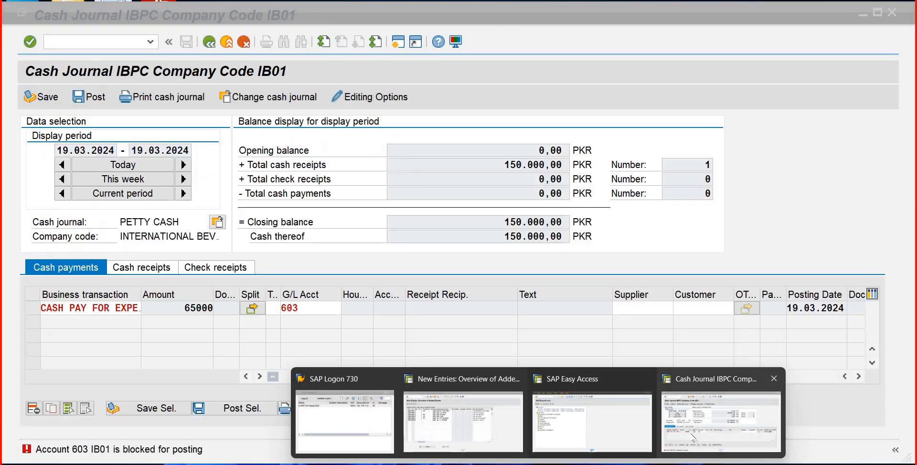
pyautogui.click(693, 437)
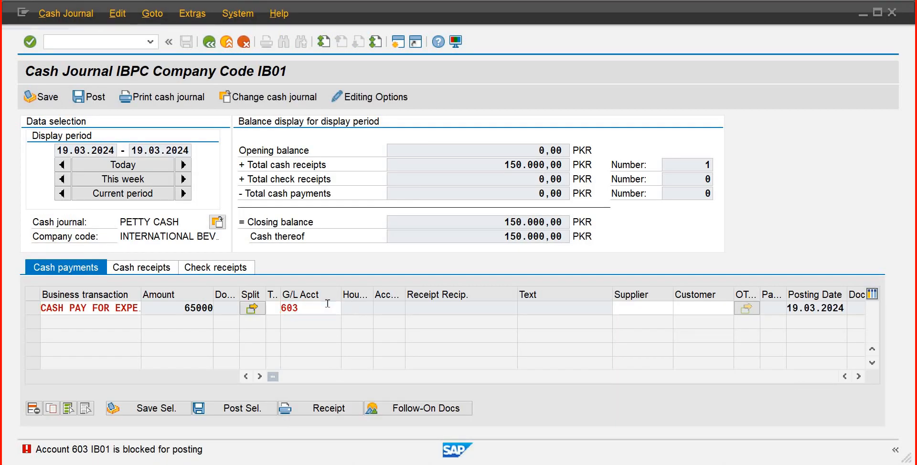
pyautogui.press('Return')
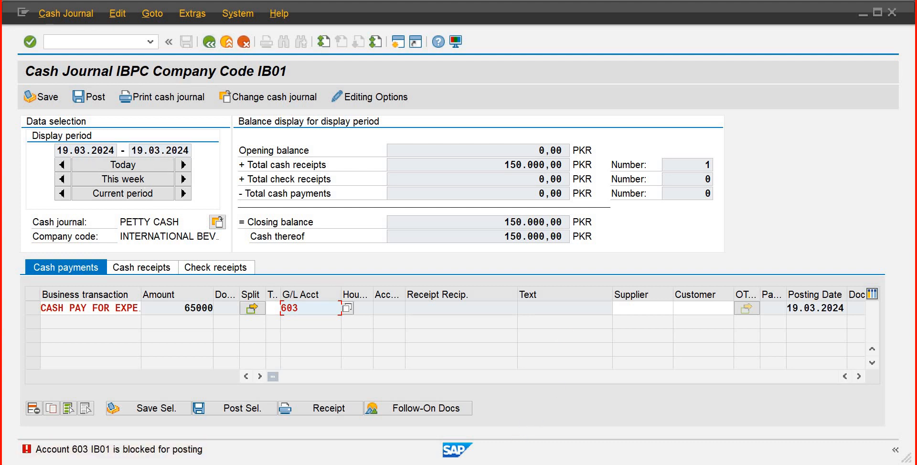
# Step: Switch to the SAP Easy Access window, try to start a transaction, and decline the detailed error description
pyautogui.moveTo(541, 464)
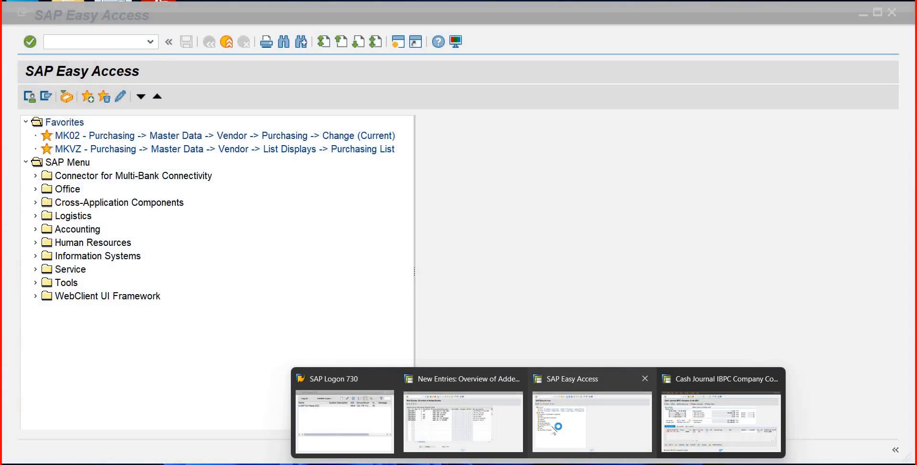
pyautogui.click(554, 432)
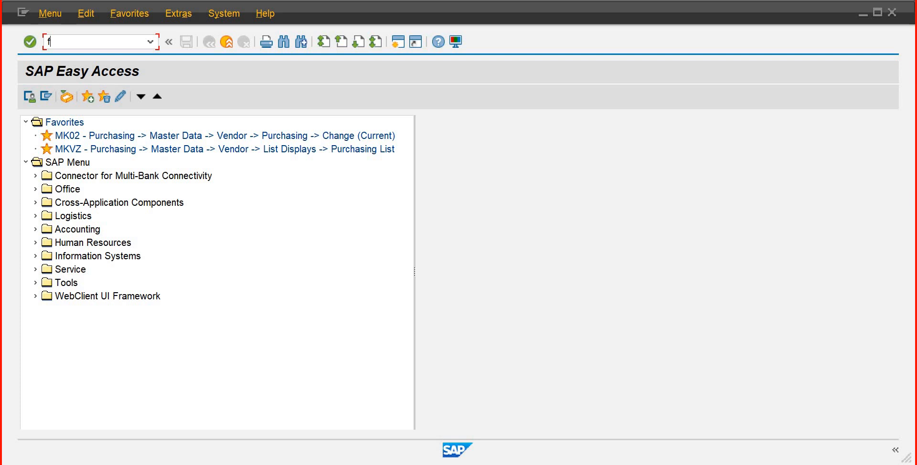
pyautogui.press('Return')
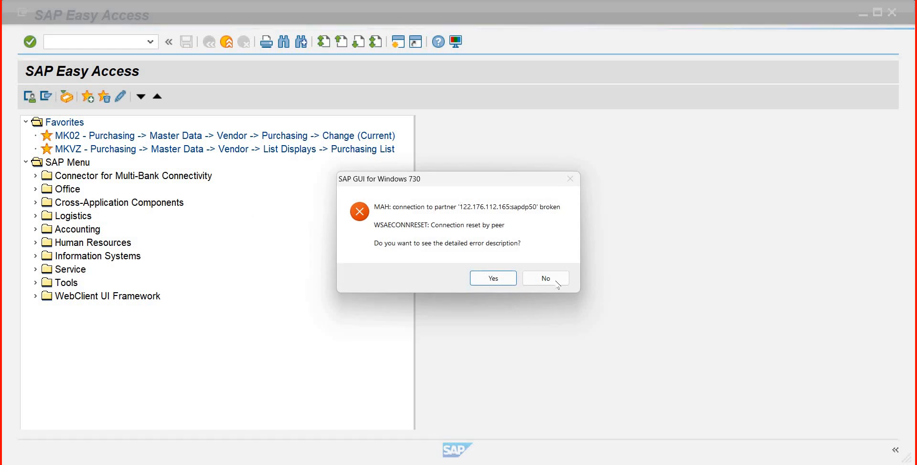
pyautogui.click(557, 282)
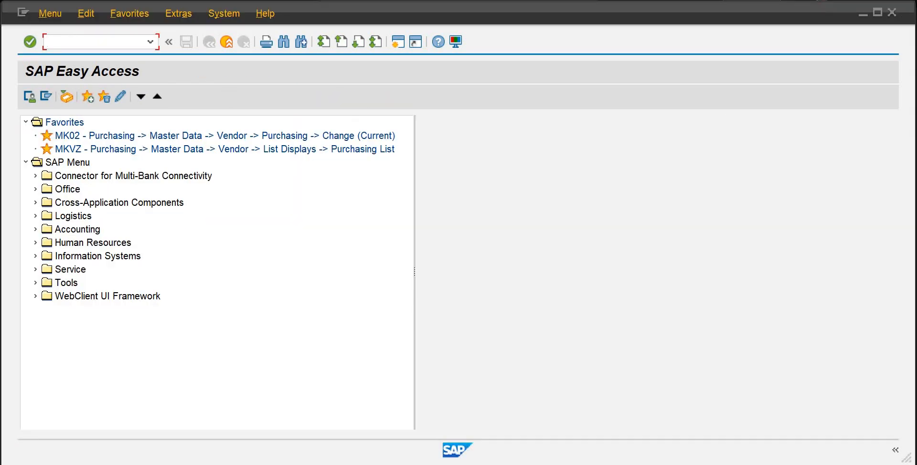
# Step: Open central G/L account maintenance with transaction fs00
pyautogui.click(68, 42)
pyautogui.write('fs00')
pyautogui.press('Return')
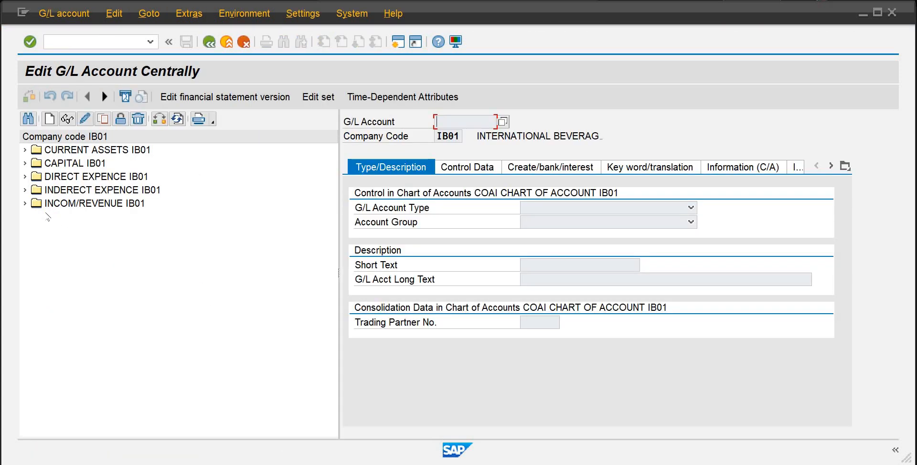
# Step: Remove the company code posting block from account 603, Petty Cash Expenses, under INDERECT EXPENCE IB01 and save
pyautogui.click(25, 190)
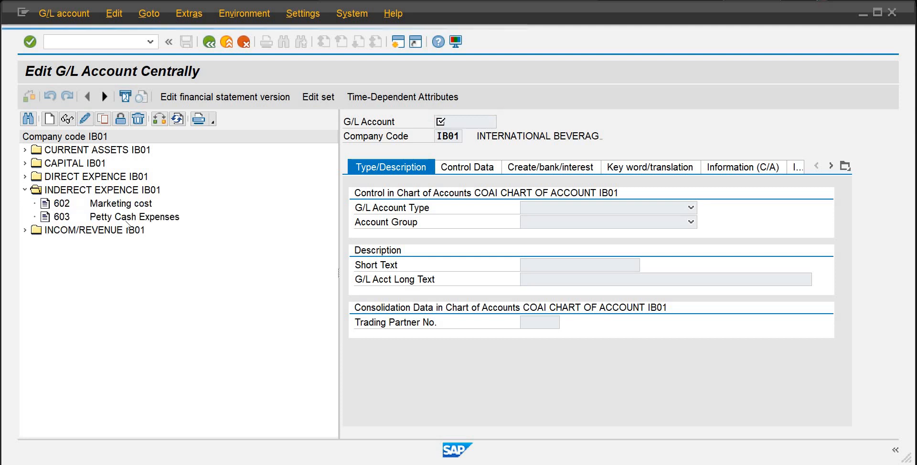
pyautogui.click(127, 218)
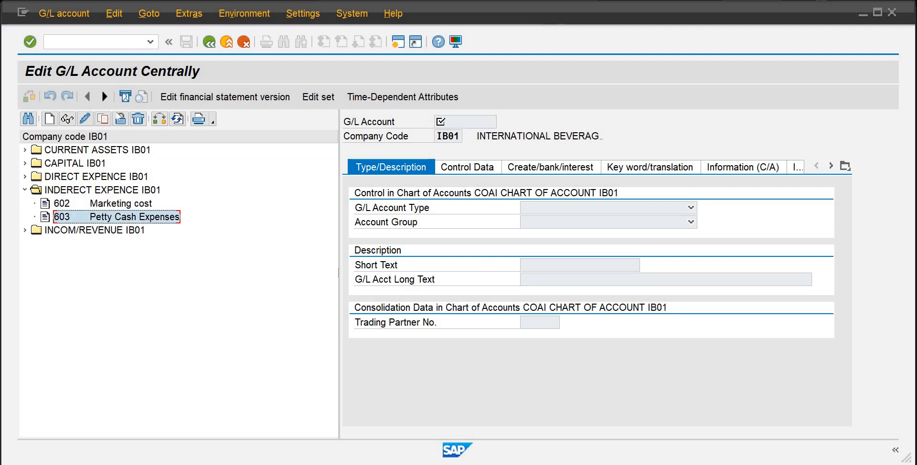
pyautogui.click(120, 119)
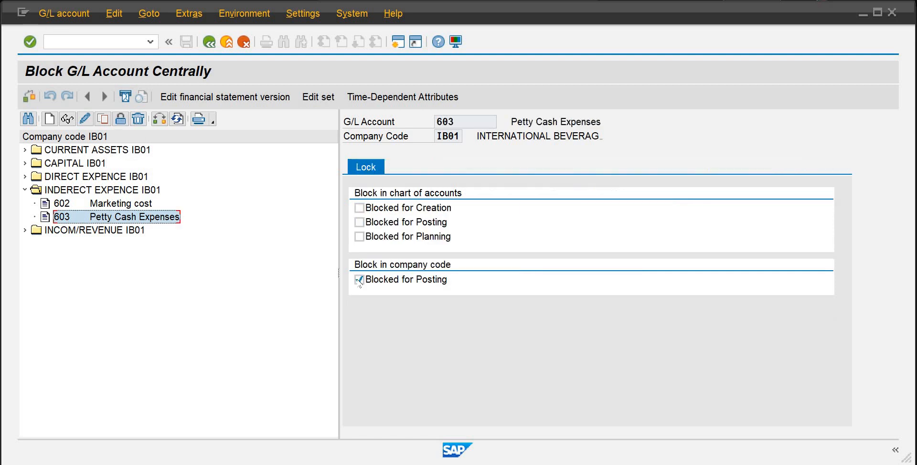
pyautogui.click(360, 280)
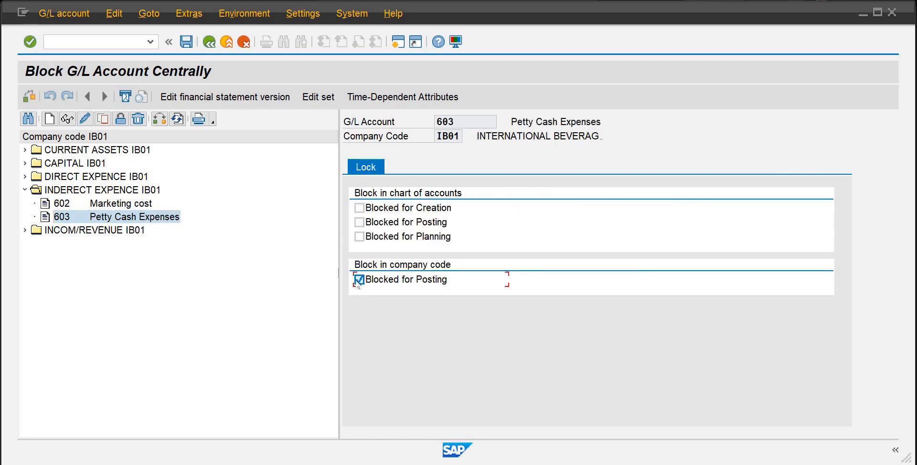
pyautogui.click(186, 42)
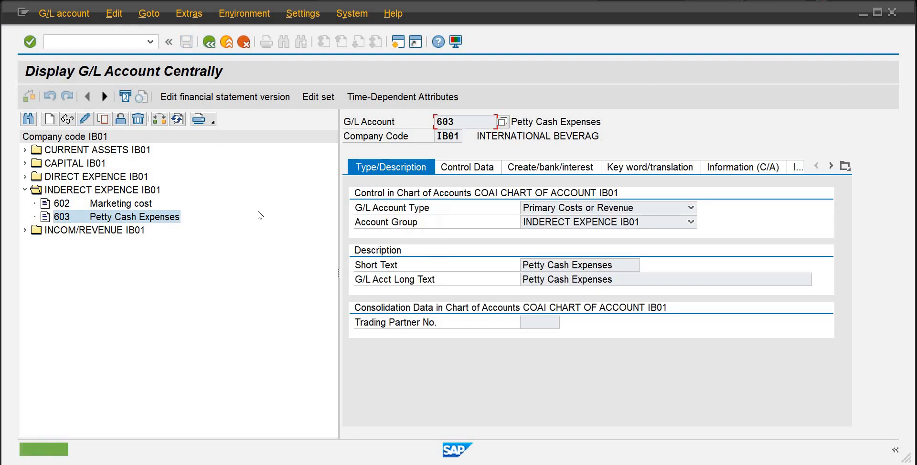
# Step: Try to open cash journal IBPC from account maintenance and cancel the locked data choice
pyautogui.click(79, 40)
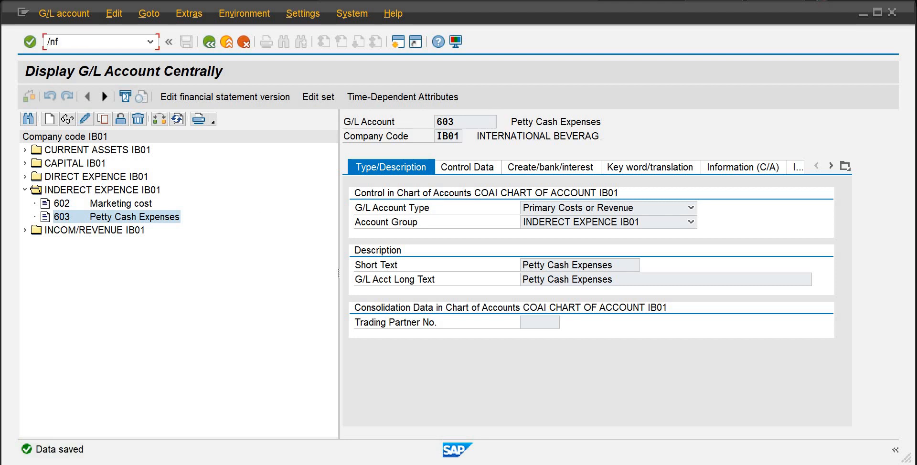
pyautogui.press('Return')
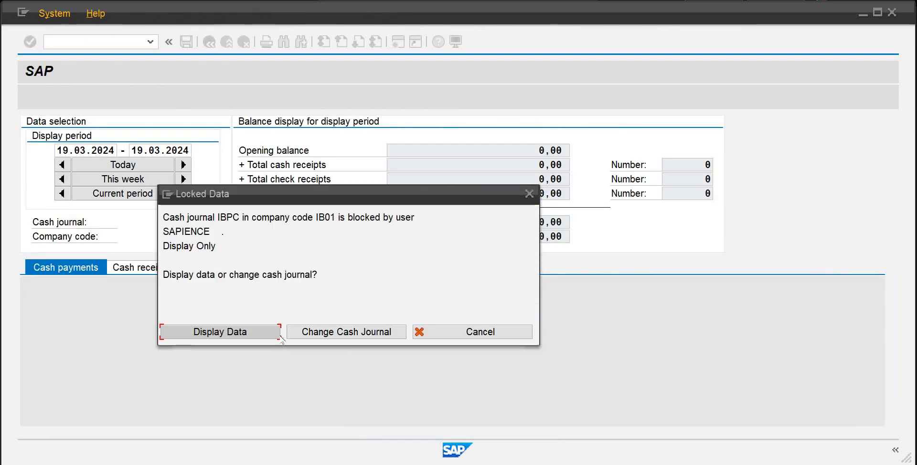
pyautogui.click(439, 333)
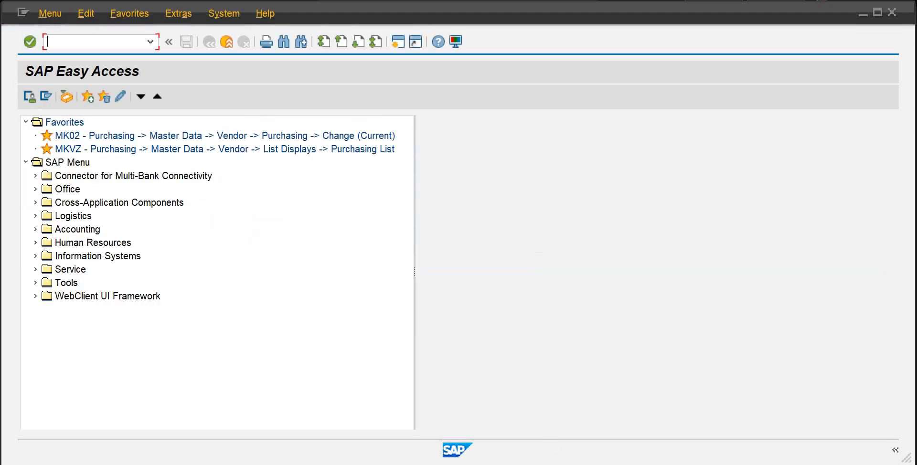
# Step: Open Enqueue Administration with transaction sm12 and search the lock entries of the current user in client 100
pyautogui.moveTo(551, 464)
pyautogui.click(606, 420)
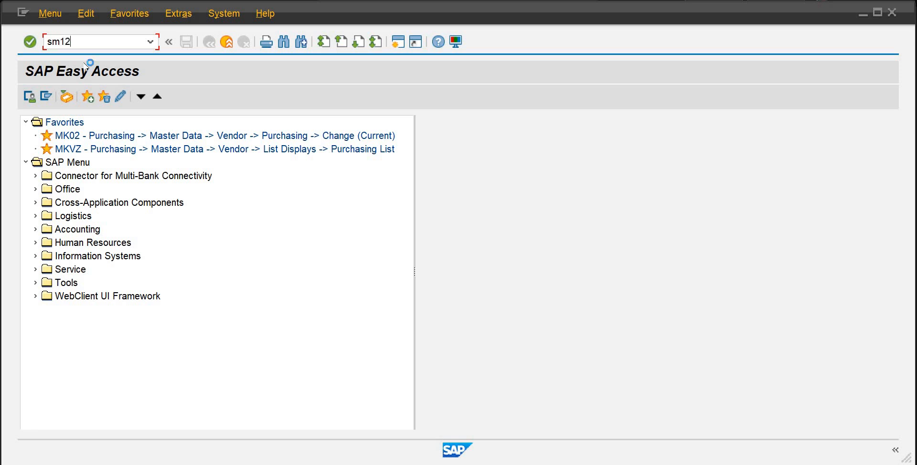
pyautogui.press('Return')
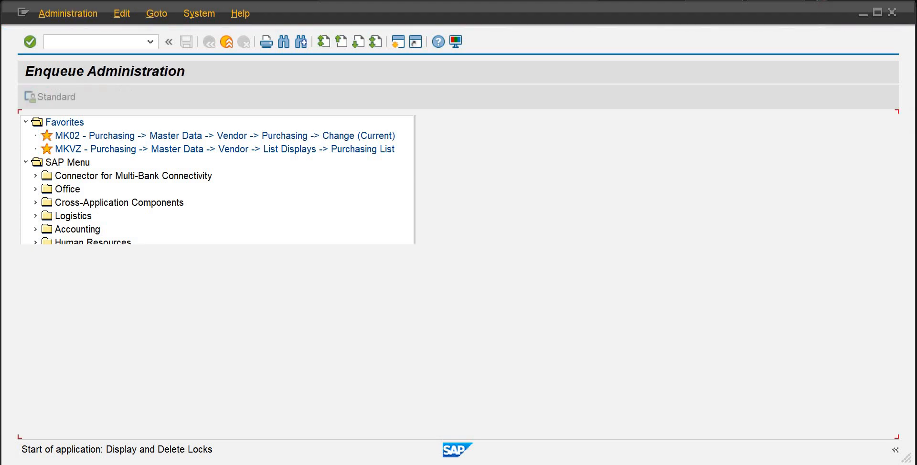
pyautogui.click(88, 223)
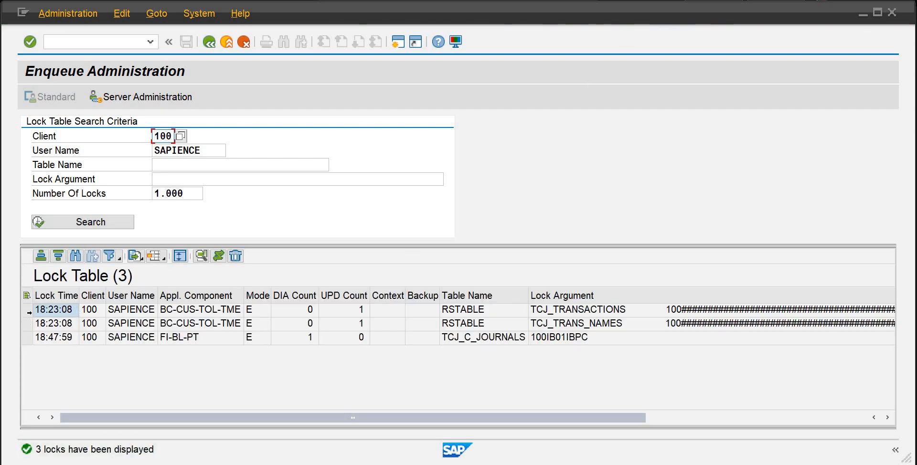
# Step: Delete the TCJ_TRANSACTIONS, TCJ_TRANS_NAMES and TCJ_C_JOURNALS locks from the lock table
pyautogui.click(27, 310)
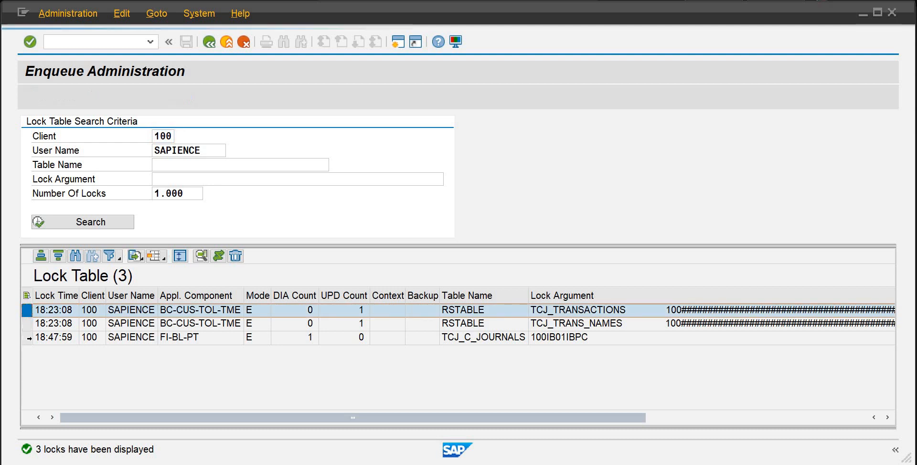
pyautogui.click(27, 337)
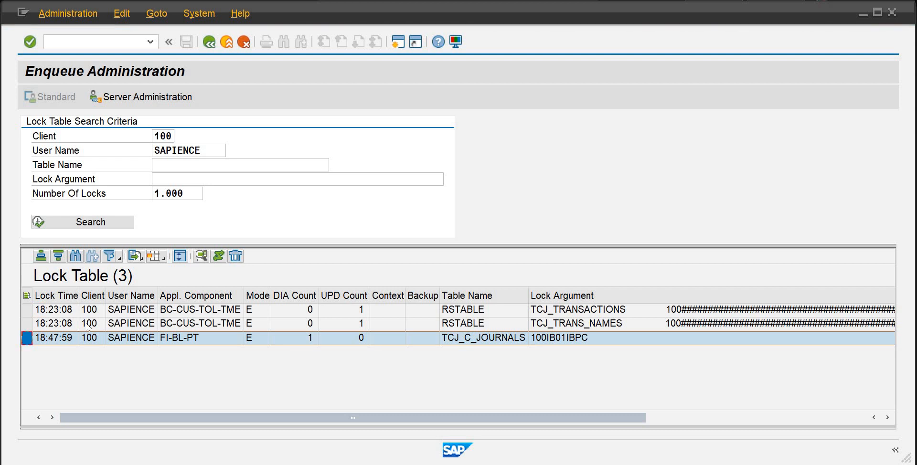
pyautogui.click(28, 310)
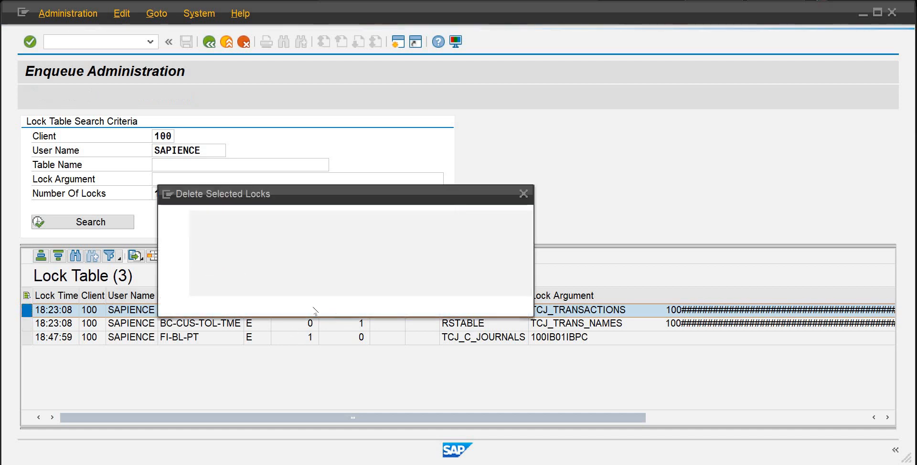
pyautogui.press('Return')
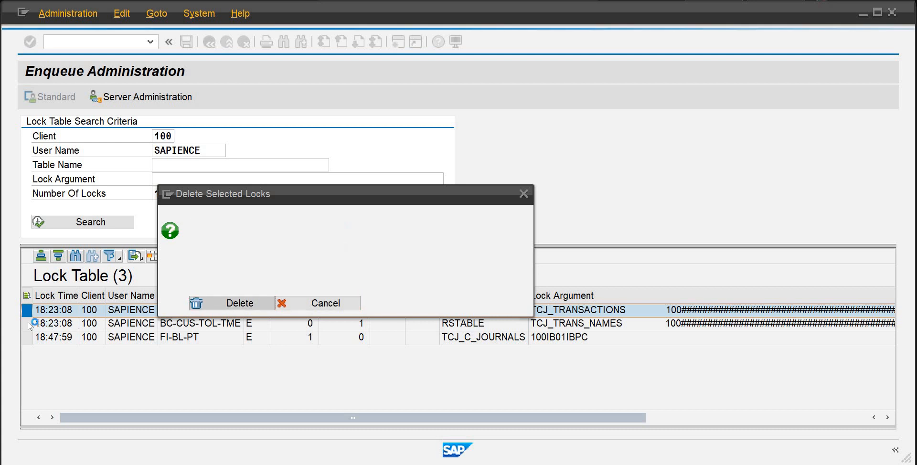
pyautogui.click(30, 314)
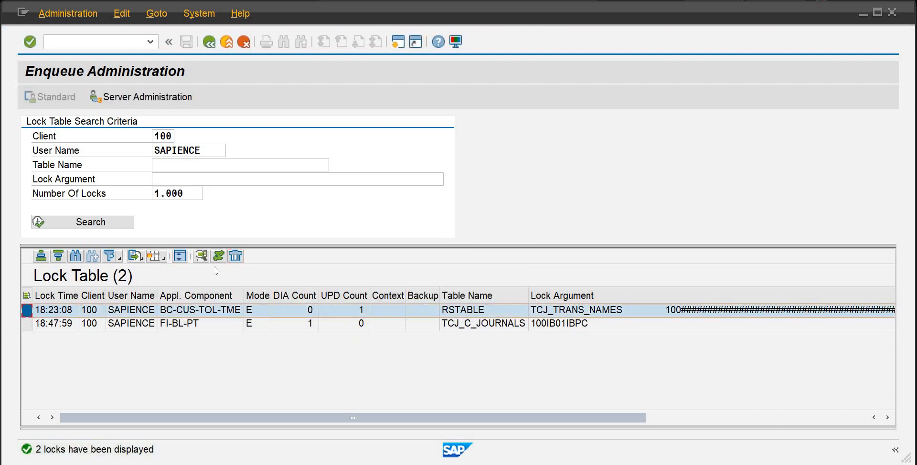
pyautogui.click(235, 256)
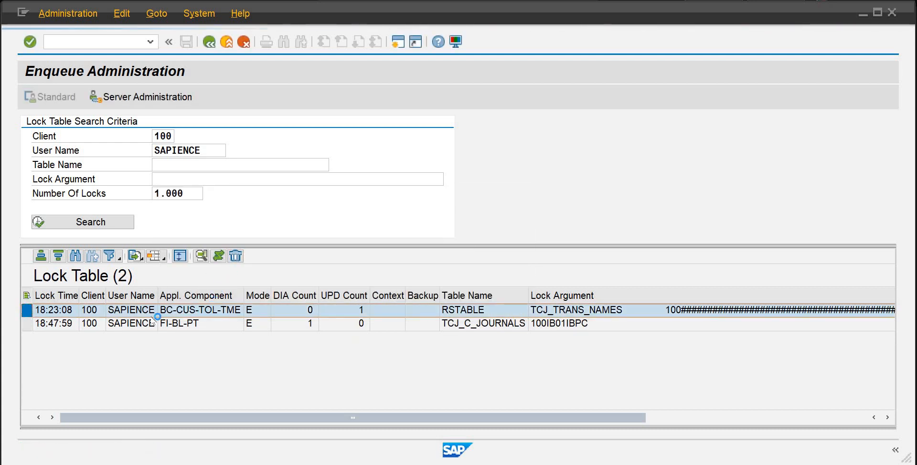
pyautogui.click(248, 302)
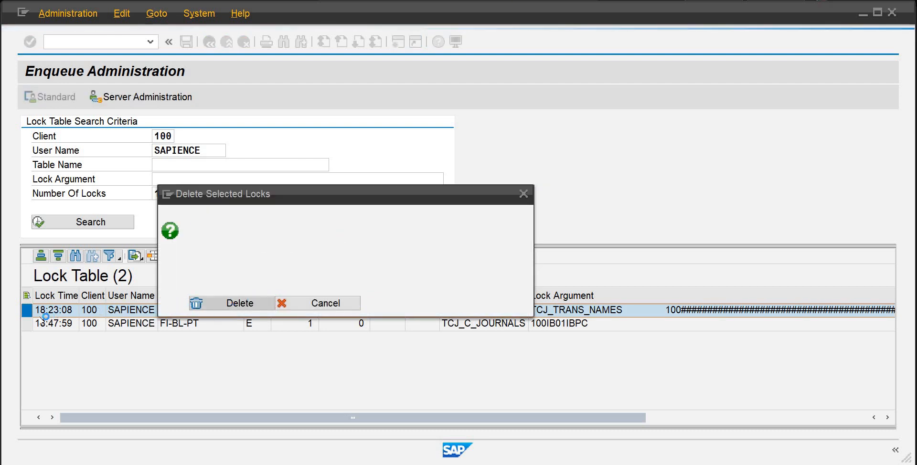
pyautogui.click(29, 310)
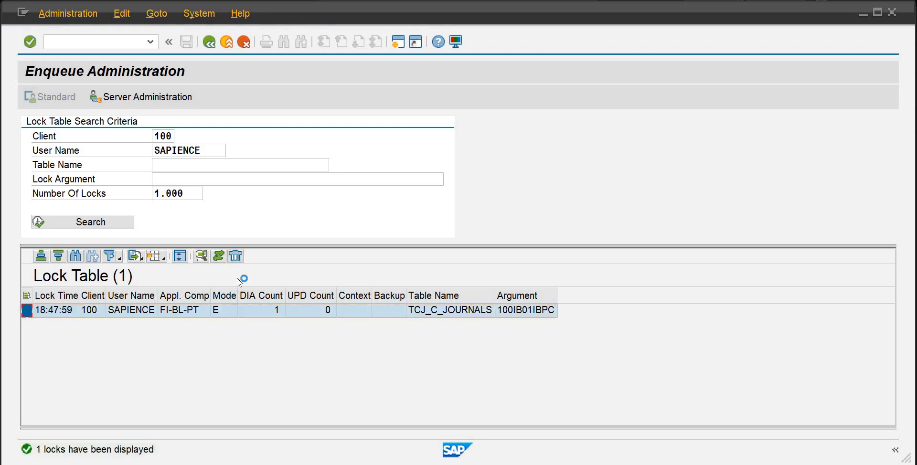
pyautogui.click(236, 257)
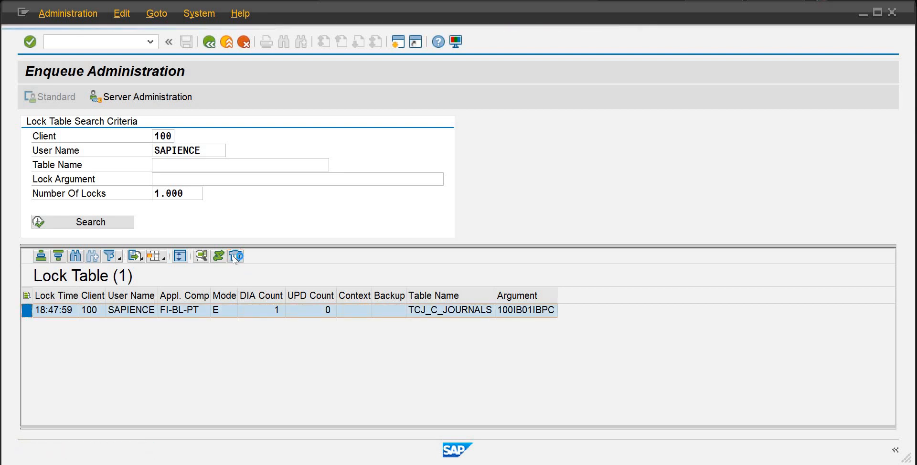
pyautogui.click(233, 305)
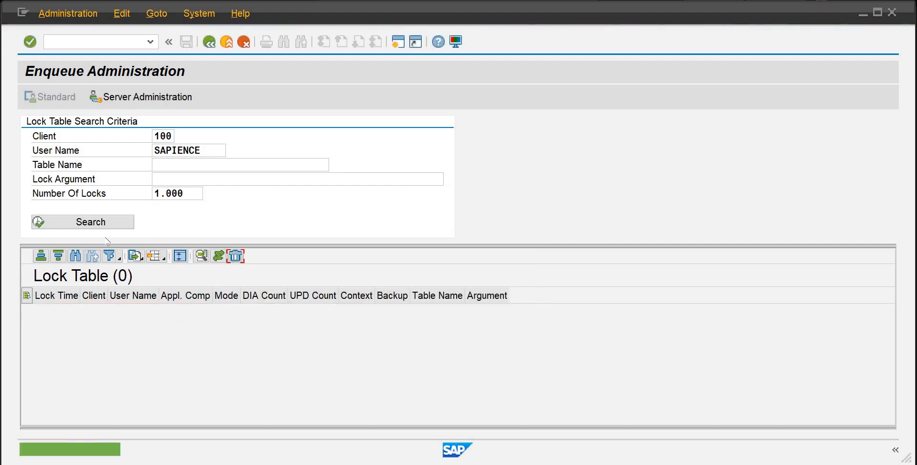
# Step: Leave the lock administration and open cash journal IBPC of company code IB01 by transaction code
pyautogui.click(85, 41)
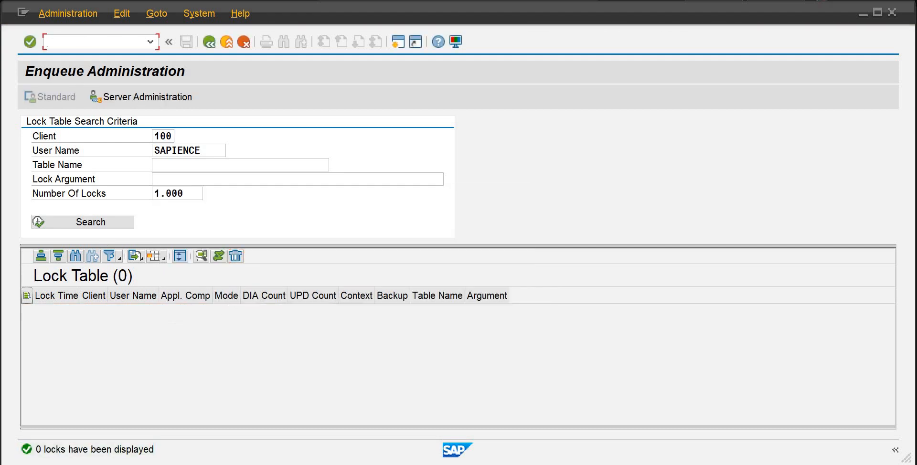
pyautogui.write('/n')
pyautogui.write('f')
pyautogui.write('b')
pyautogui.write('q')
pyautogui.press('Return')
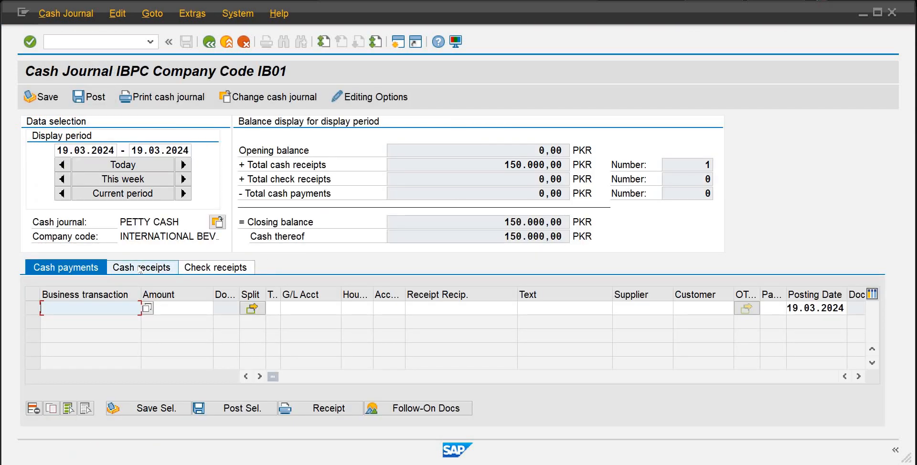
# Step: Enter a cash payment line with business transaction CASH PAY FOR EXPENSES, amount 65000 and G/L account 603
pyautogui.click(146, 308)
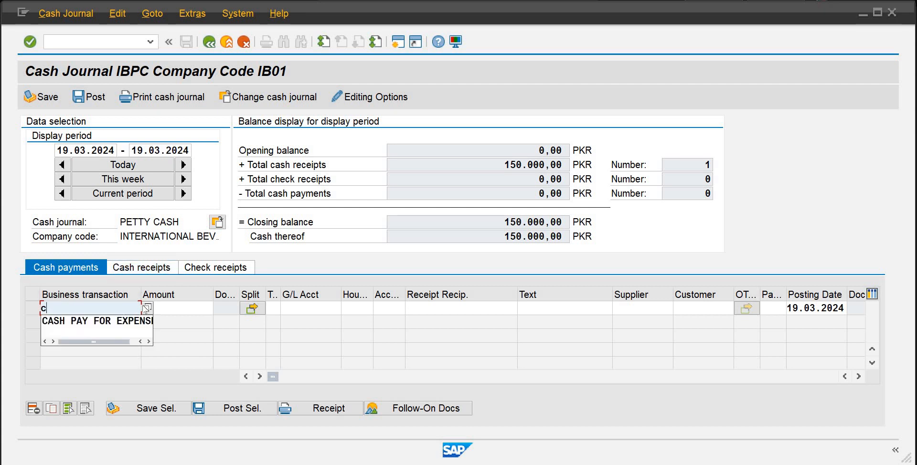
pyautogui.click(136, 320)
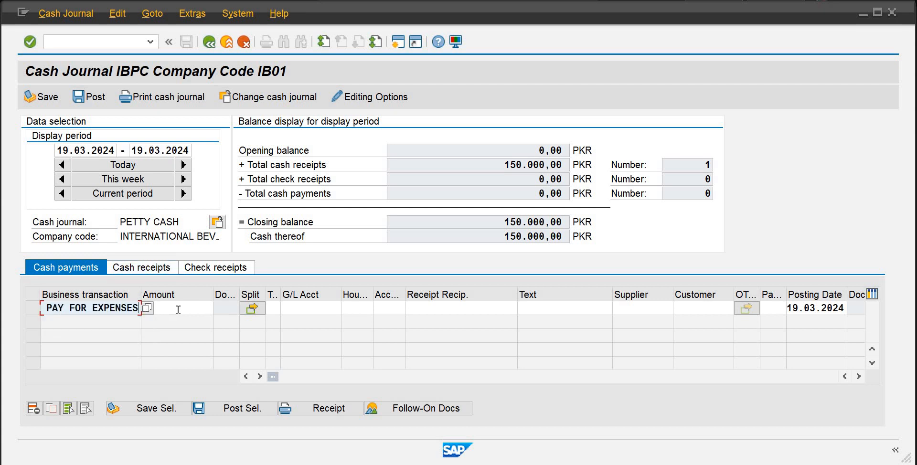
pyautogui.click(178, 309)
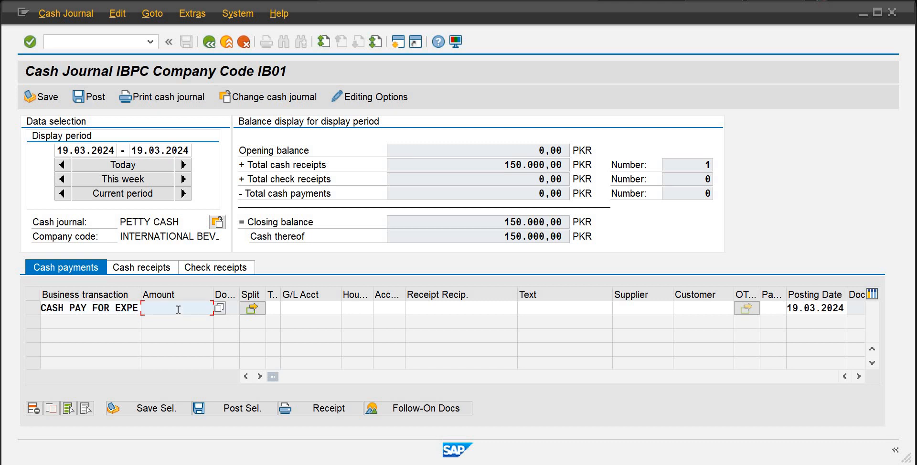
pyautogui.write('65000')
pyautogui.press('Tab')
pyautogui.press('Tab')
pyautogui.press('Tab')
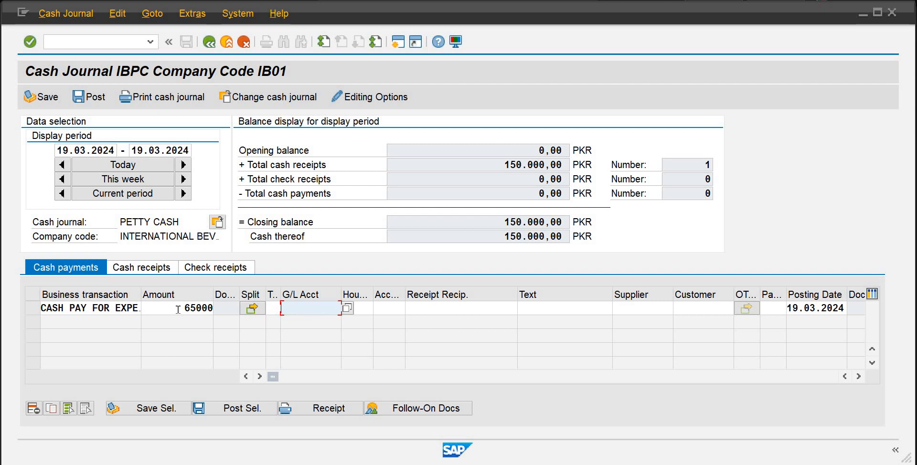
pyautogui.write('603')
pyautogui.press('Return')
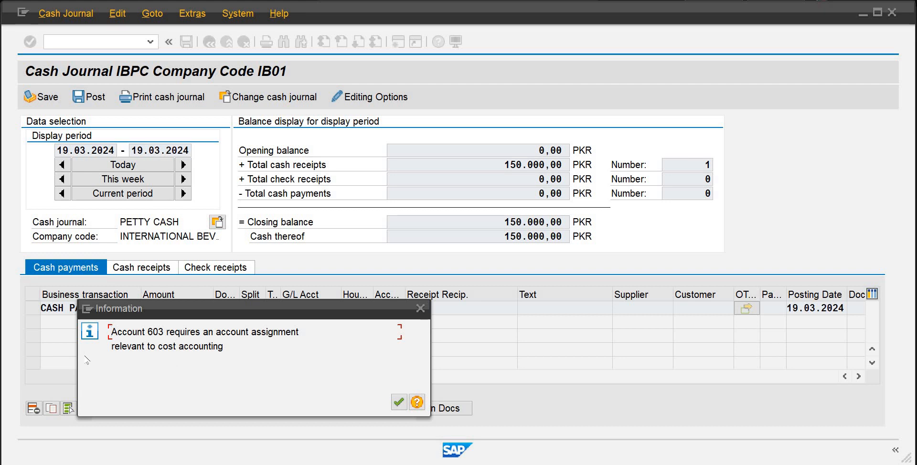
pyautogui.click(399, 402)
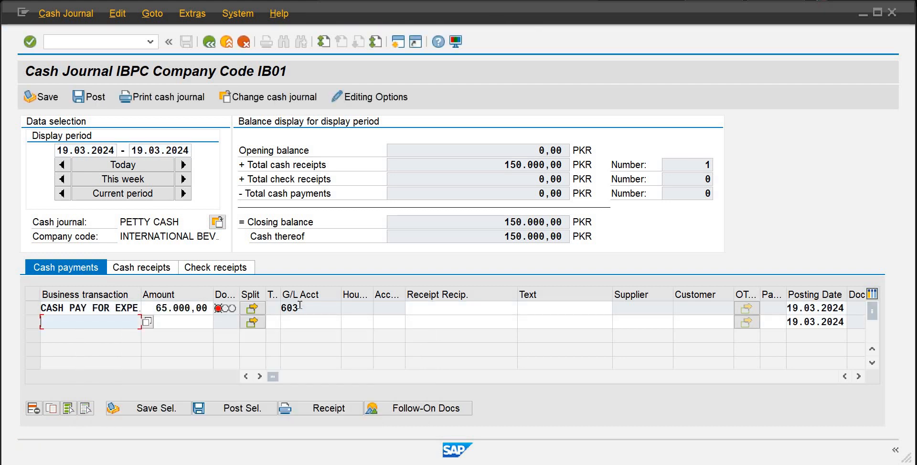
# Step: Save the 65000 expense payment line in the cash journal and try to post it
pyautogui.click(33, 309)
pyautogui.click(155, 409)
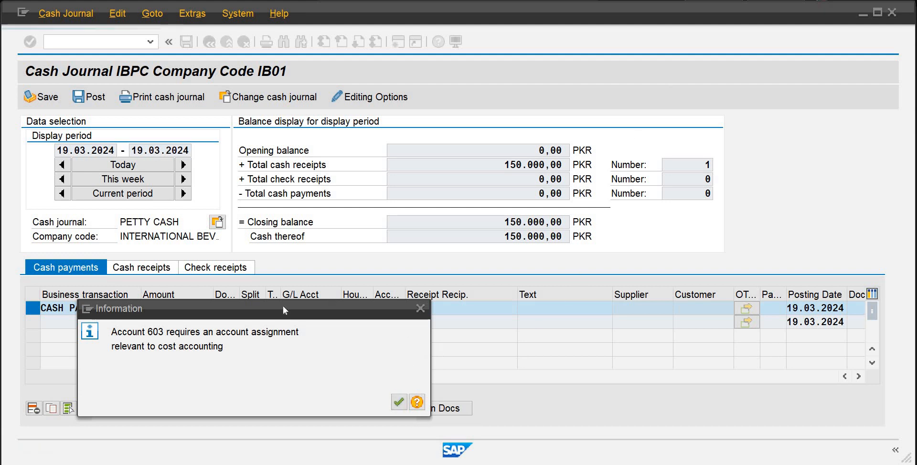
pyautogui.click(399, 402)
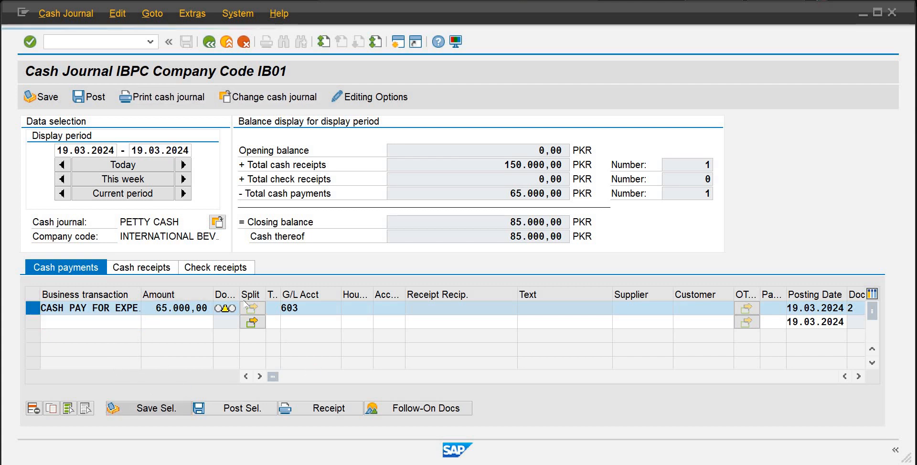
pyautogui.click(233, 407)
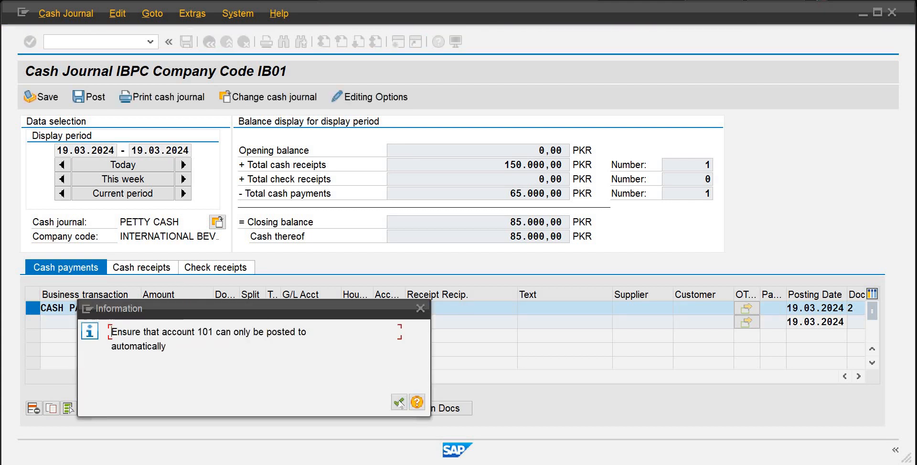
pyautogui.click(399, 402)
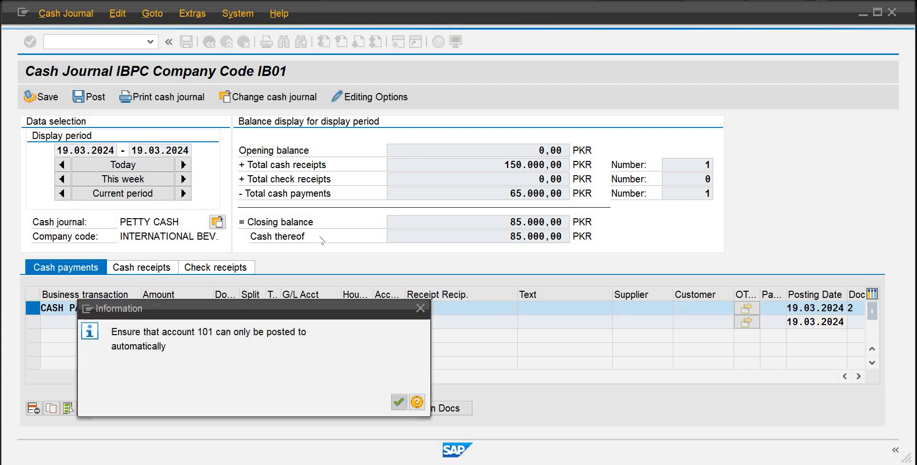
# Step: Open the detailed help for the posting message about account 603 and highlight its heading on the cost accounting assignment
pyautogui.click(419, 404)
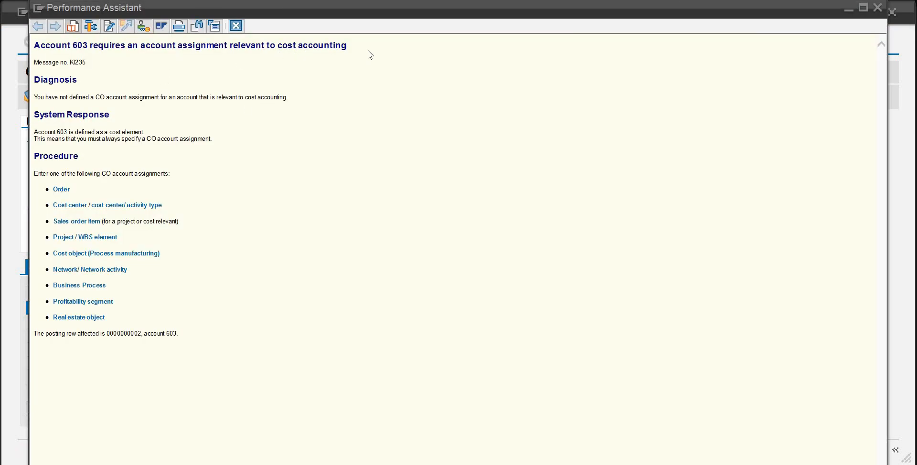
pyautogui.moveTo(89, 79); pyautogui.dragTo(52, 58)
pyautogui.tripleClick(41, 46)
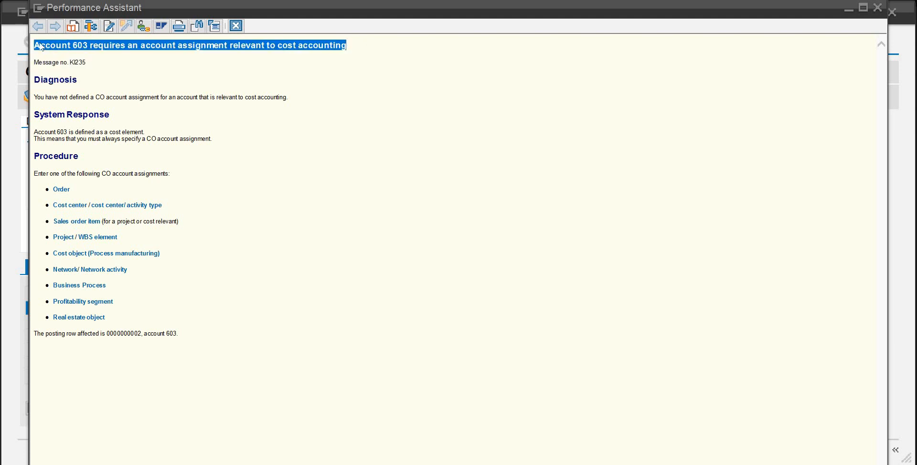